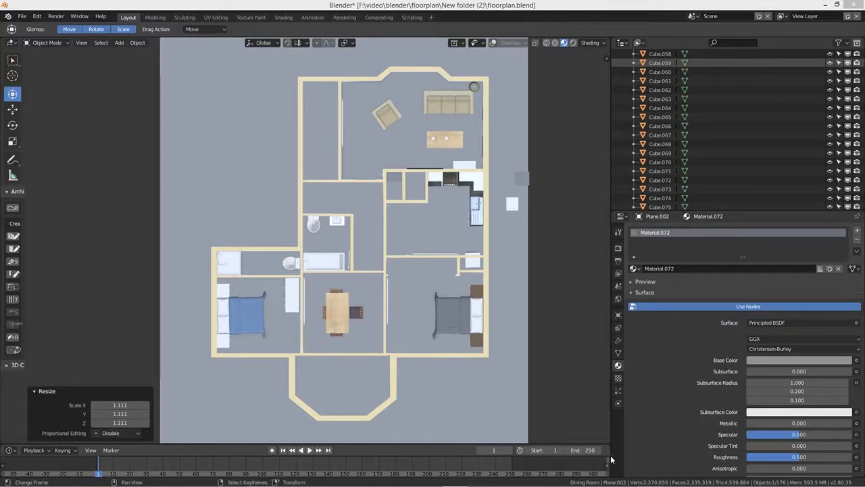
Step: Switch to the second Blender window with the empty scene and add a cylinder mesh
{"action": "mouse_move", "coordinate": [645, 482]}
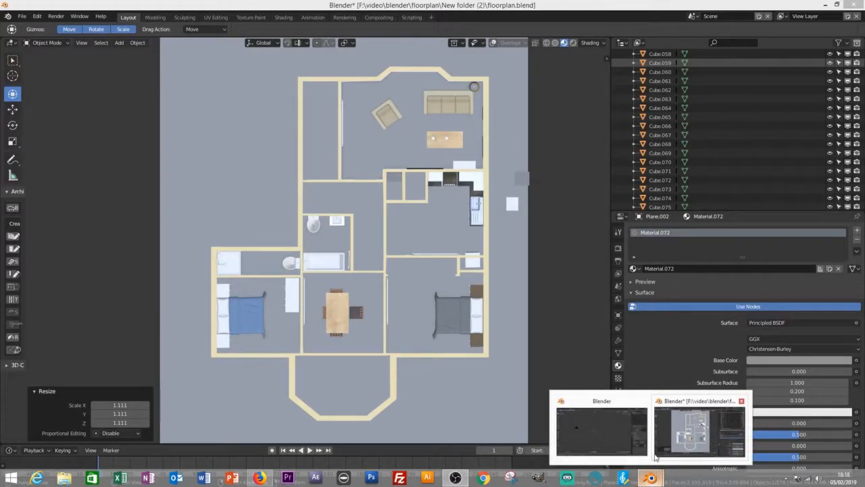
{"action": "left_click", "coordinate": [560, 399]}
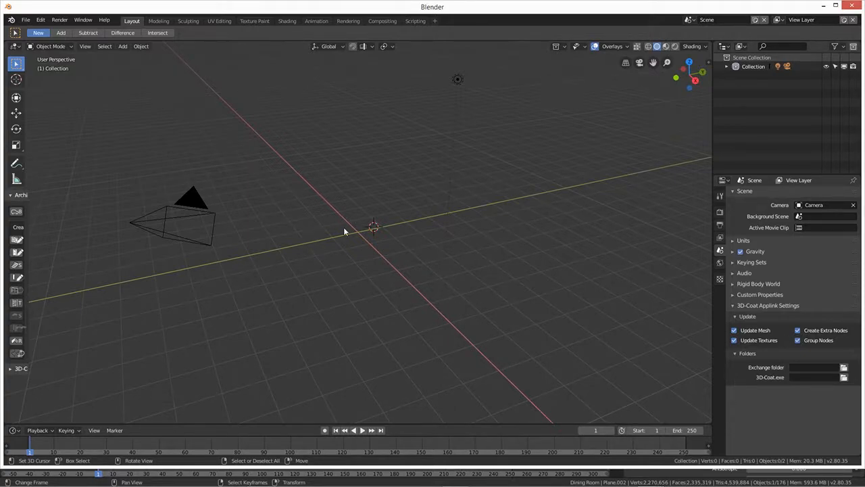
{"action": "key", "text": "shift+a"}
{"action": "mouse_move", "coordinate": [396, 231]}
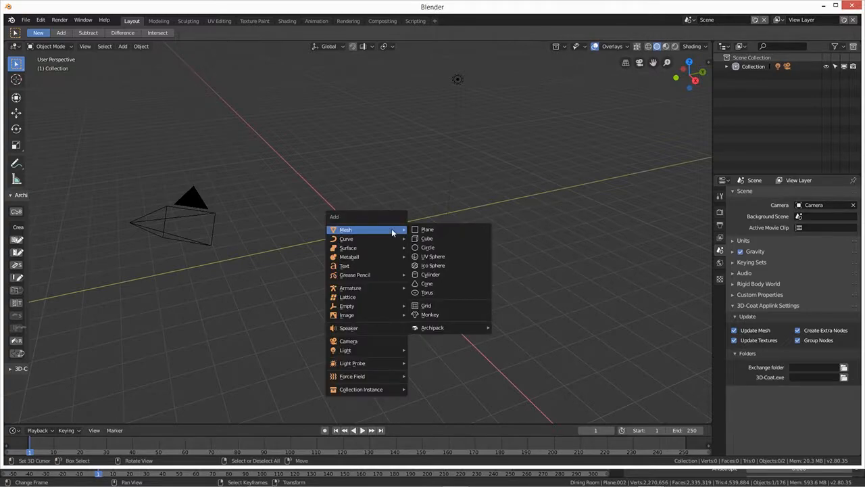
{"action": "left_click", "coordinate": [432, 275]}
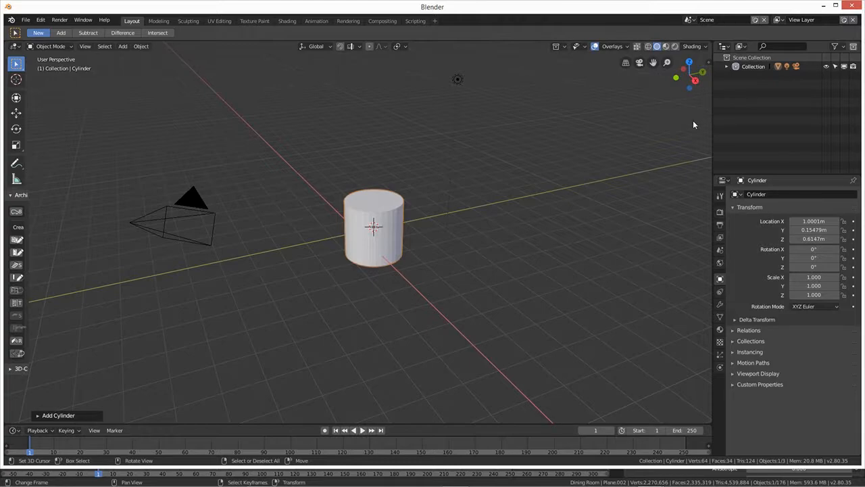
Step: Set the cylinder's X, Y and Z location to 0 m in the viewport's transform values
{"action": "key", "text": "n"}
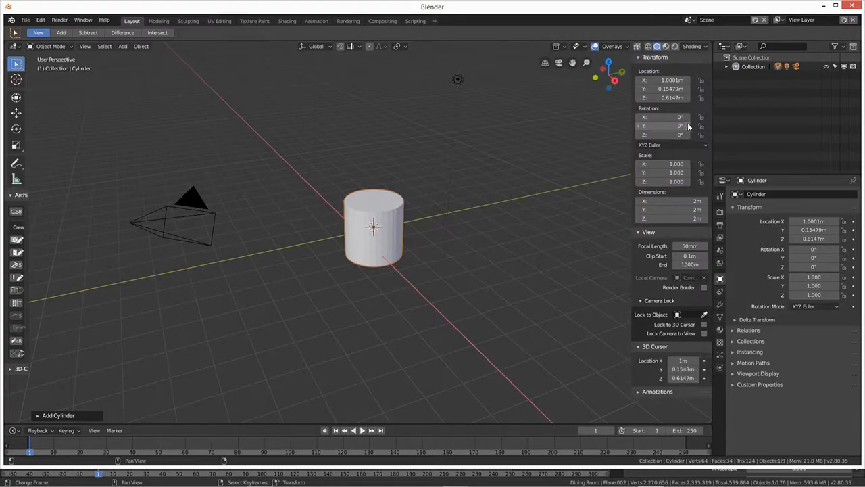
{"action": "left_click", "coordinate": [667, 80]}
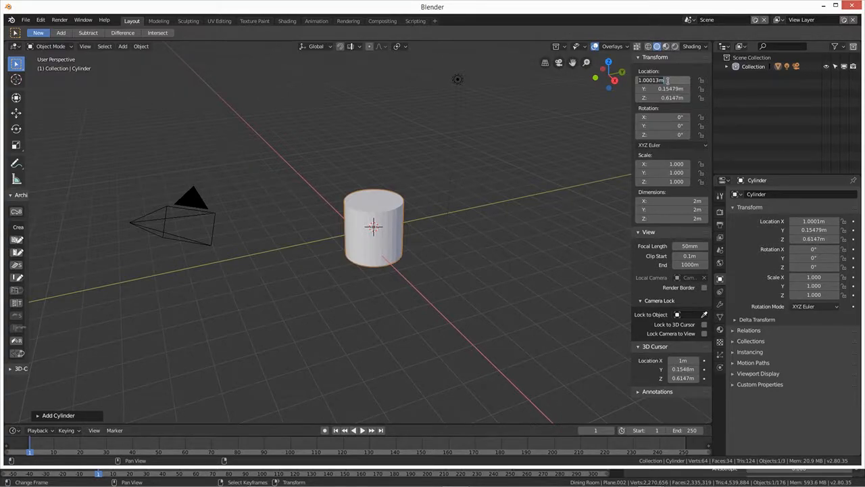
{"action": "type", "text": "0"}
{"action": "key", "text": "Return"}
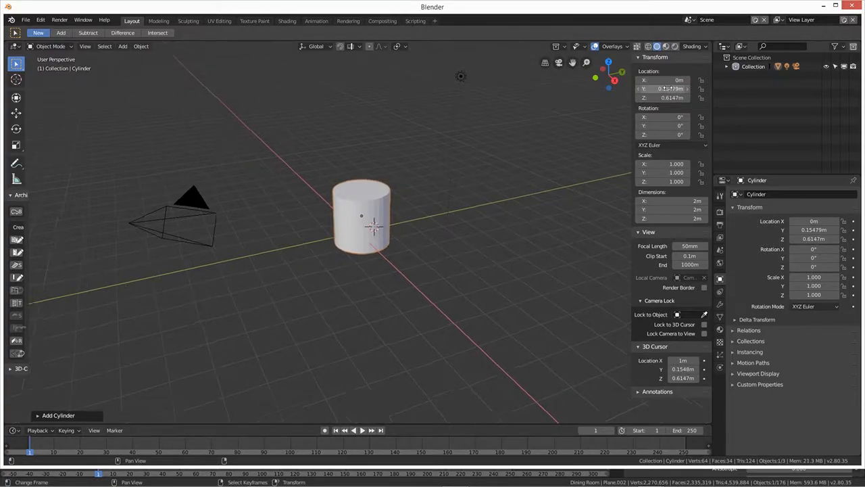
{"action": "key", "text": "KP_0"}
{"action": "left_click", "coordinate": [668, 88]}
{"action": "type", "text": "0"}
{"action": "key", "text": "Return"}
{"action": "left_click", "coordinate": [670, 96]}
{"action": "type", "text": "0"}
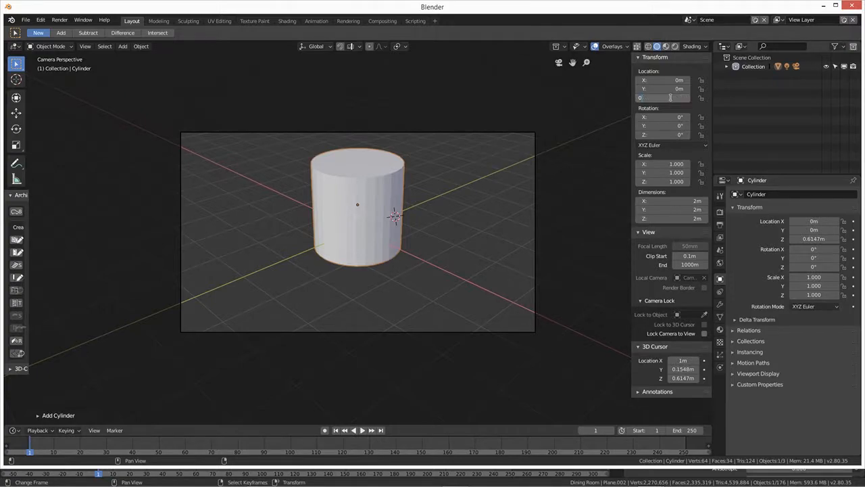
{"action": "key", "text": "Return"}
{"action": "key", "text": "KP_0"}
Step: Scale the cylinder down uniformly to about 0.45 m, and stretch it along Z to about 0.5 m with the Transform tool
{"action": "middle_click_drag", "start_coordinate": [447, 252], "coordinate": [416, 301]}
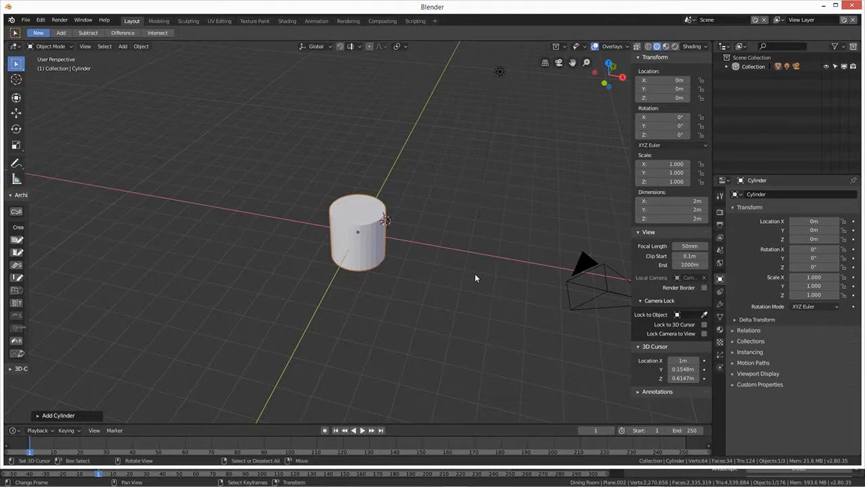
{"action": "scroll", "coordinate": [474, 277], "scroll_direction": "up", "scroll_amount": 4}
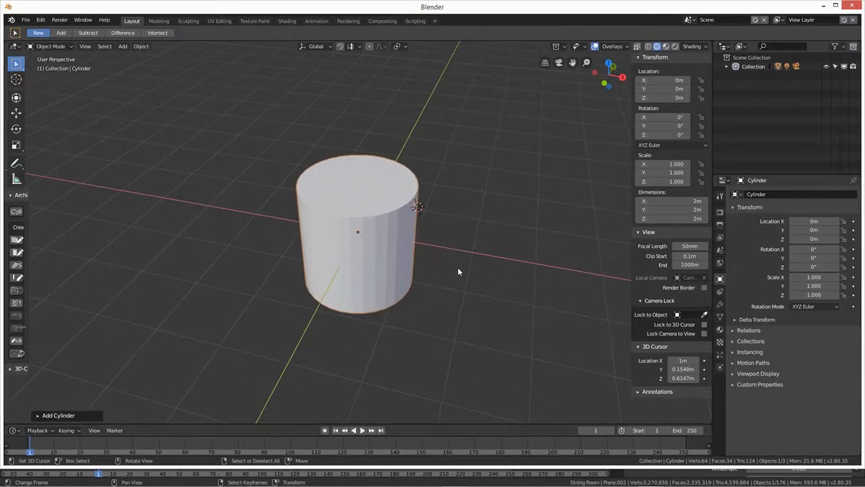
{"action": "key", "text": "s"}
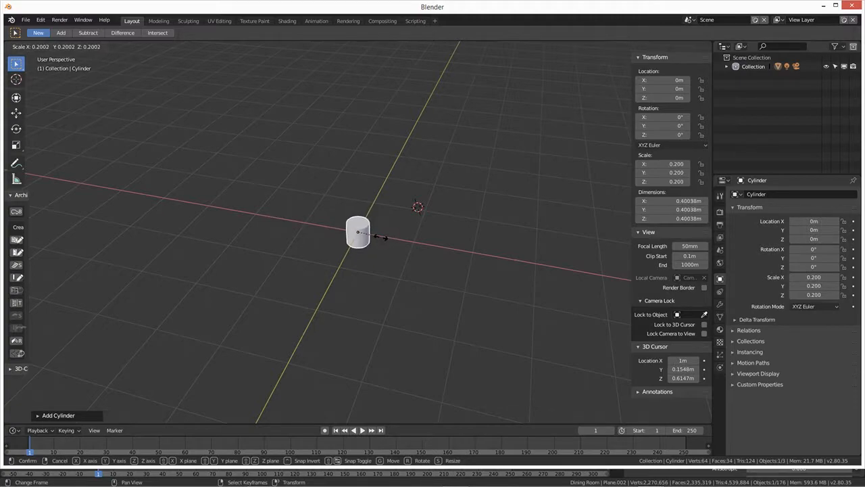
{"action": "left_click", "coordinate": [383, 238]}
{"action": "scroll", "coordinate": [405, 277], "scroll_direction": "up", "scroll_amount": 3}
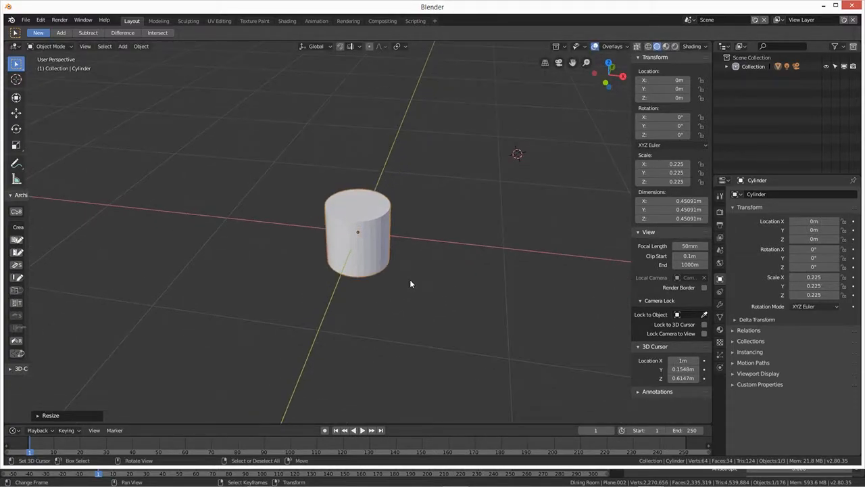
{"action": "scroll", "coordinate": [408, 278], "scroll_direction": "up", "scroll_amount": 5}
{"action": "scroll", "coordinate": [428, 289], "scroll_direction": "down", "scroll_amount": 1}
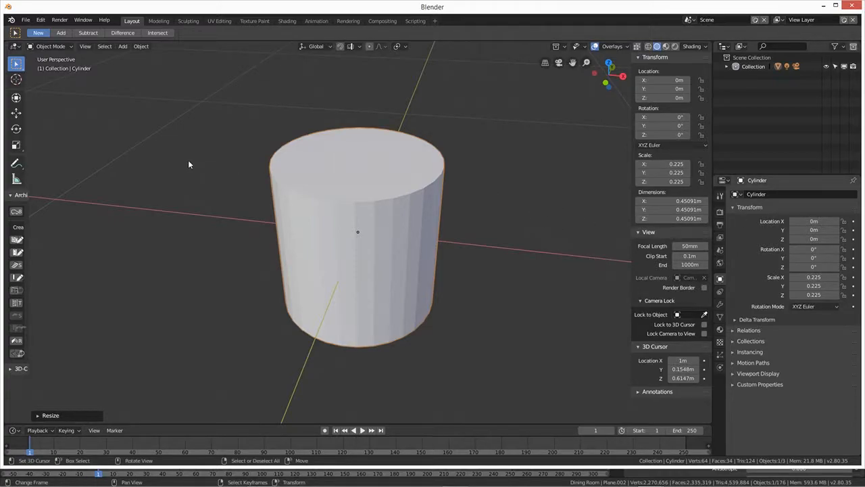
{"action": "left_click", "coordinate": [17, 97]}
{"action": "left_click_drag", "start_coordinate": [359, 212], "coordinate": [358, 207]}
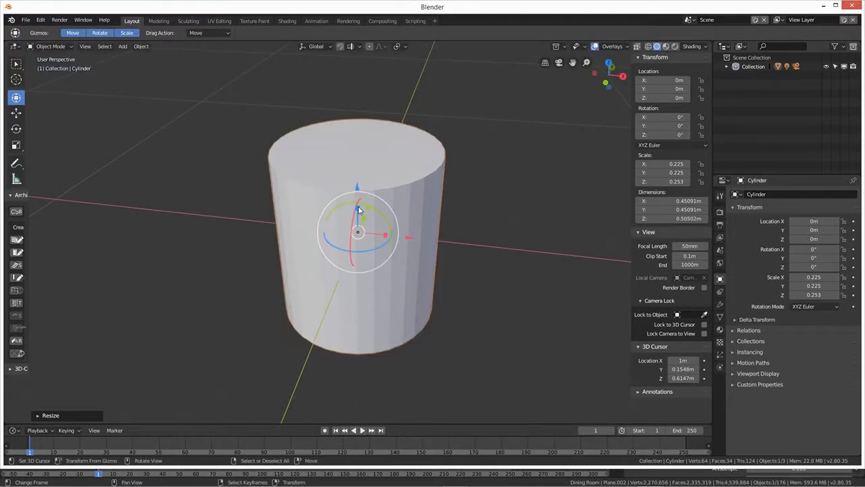
Step: Set the cylinder's dimensions to 0.15 m in Z, 0.1 m in Y and 0.1 m in X
{"action": "left_click", "coordinate": [679, 218]}
{"action": "type", "text": "0.15"}
{"action": "key", "text": "Return"}
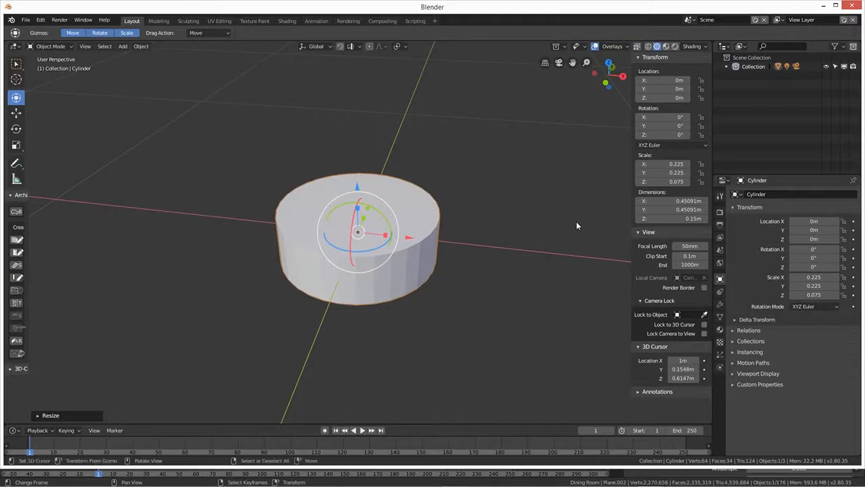
{"action": "left_click", "coordinate": [685, 209]}
{"action": "type", "text": "0"}
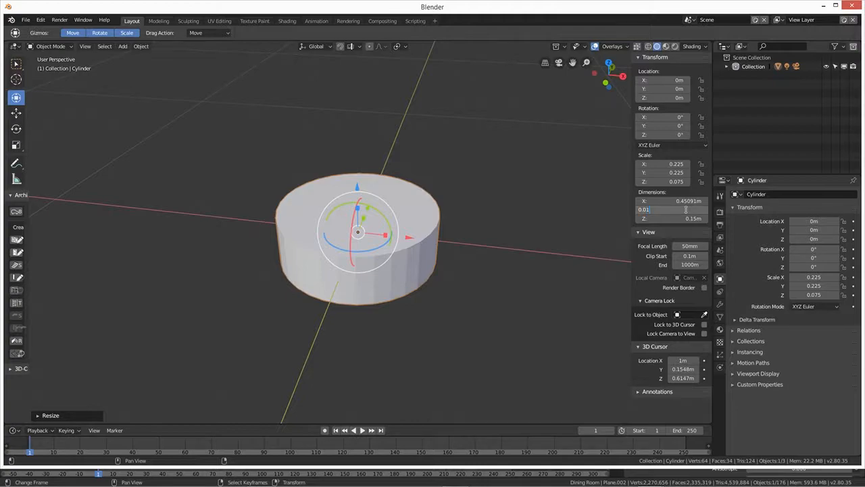
{"action": "type", "text": ".1"}
{"action": "key", "text": "Return"}
{"action": "left_click", "coordinate": [687, 202]}
{"action": "type", "text": "0.1"}
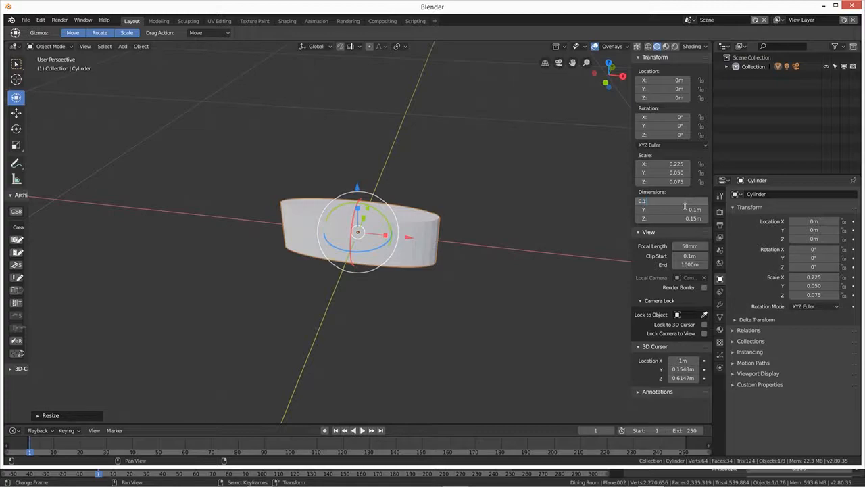
{"action": "key", "text": "Return"}
{"action": "scroll", "coordinate": [436, 304], "scroll_direction": "up", "scroll_amount": 4}
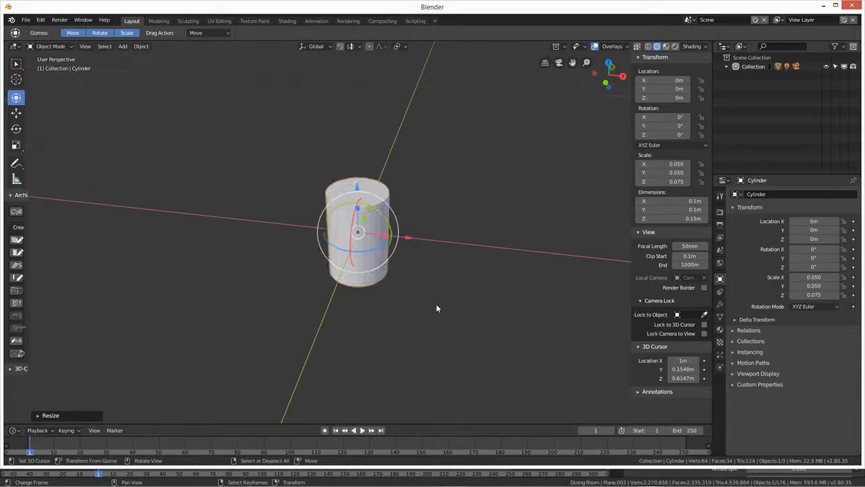
Step: Enter Edit Mode on the cylinder and add two evenly spaced horizontal loop cuts around its side
{"action": "middle_click_drag", "start_coordinate": [431, 333], "coordinate": [459, 297], "text": "alt"}
{"action": "scroll", "coordinate": [415, 319], "scroll_direction": "up", "scroll_amount": 1}
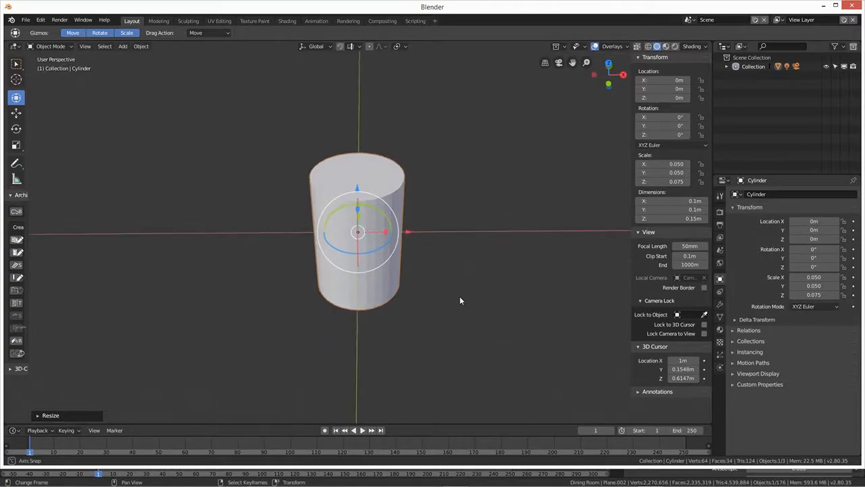
{"action": "key", "text": "Tab"}
{"action": "left_click", "coordinate": [378, 171]}
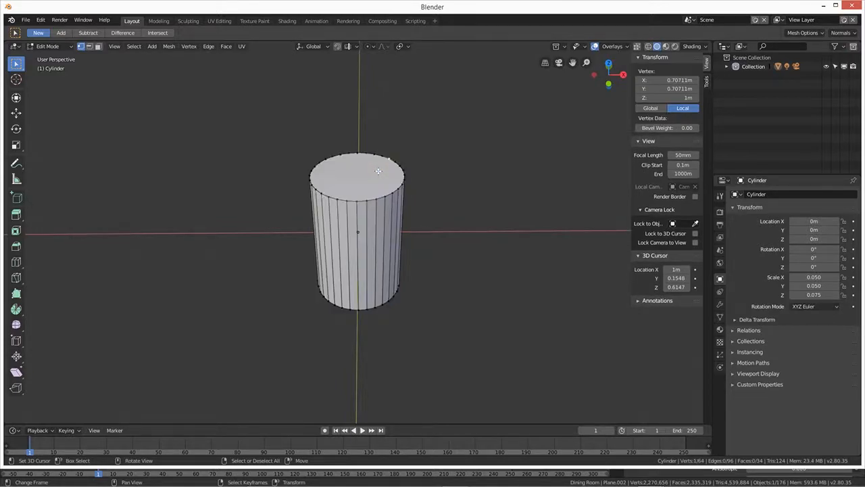
{"action": "left_click", "coordinate": [98, 46]}
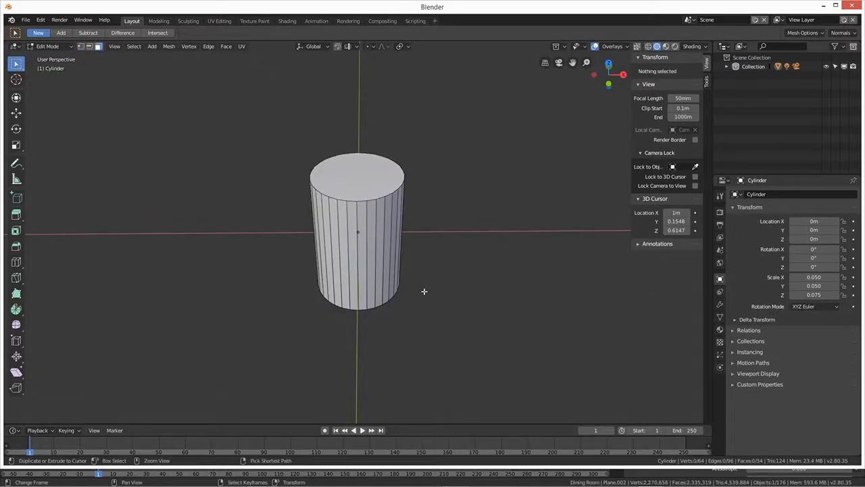
{"action": "key", "text": "ctrl+r"}
{"action": "scroll", "coordinate": [390, 270], "scroll_direction": "up", "scroll_amount": 1}
{"action": "left_click", "coordinate": [391, 270]}
{"action": "right_click", "coordinate": [391, 270]}
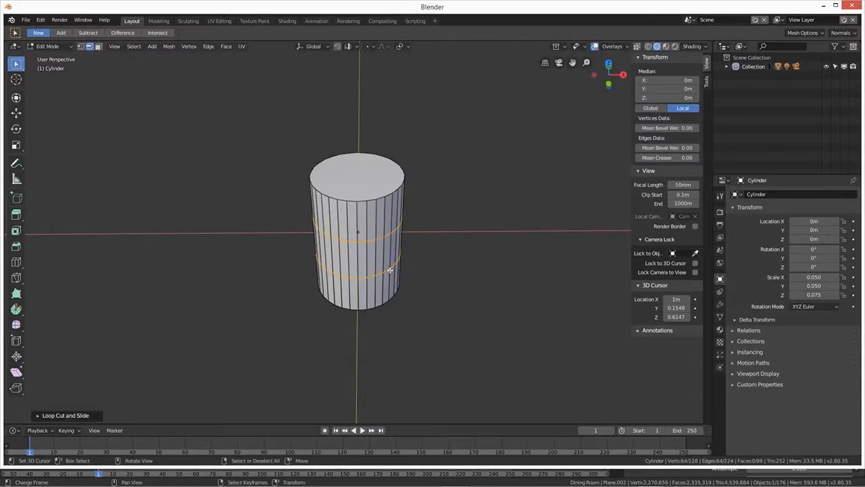
Step: Select the cylinder's bottom face and scale it inward to about 0.84
{"action": "middle_click_drag", "start_coordinate": [417, 305], "coordinate": [408, 236]}
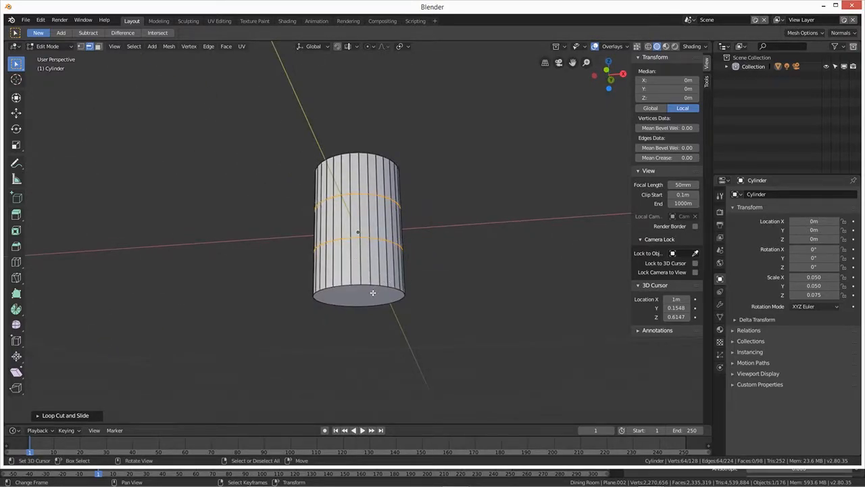
{"action": "key", "text": "Tab"}
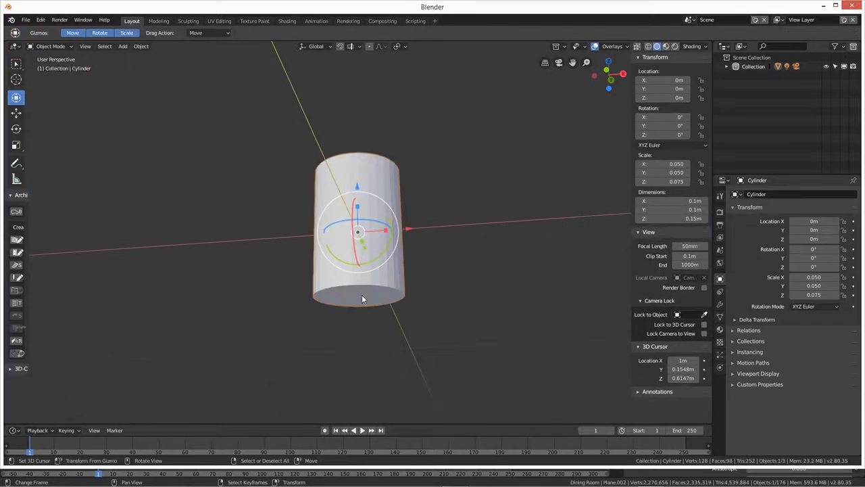
{"action": "key", "text": "Tab"}
{"action": "key", "text": "3"}
{"action": "left_click", "coordinate": [362, 296]}
{"action": "middle_click_drag", "start_coordinate": [429, 324], "coordinate": [432, 348]}
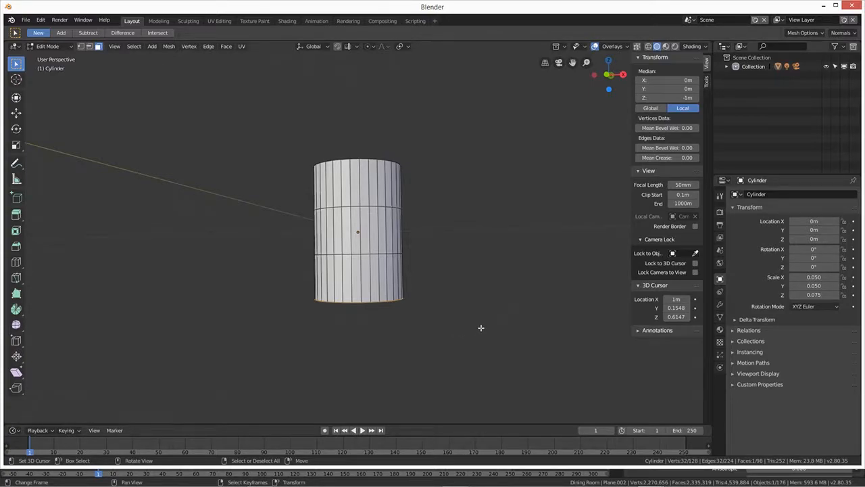
{"action": "key", "text": "s"}
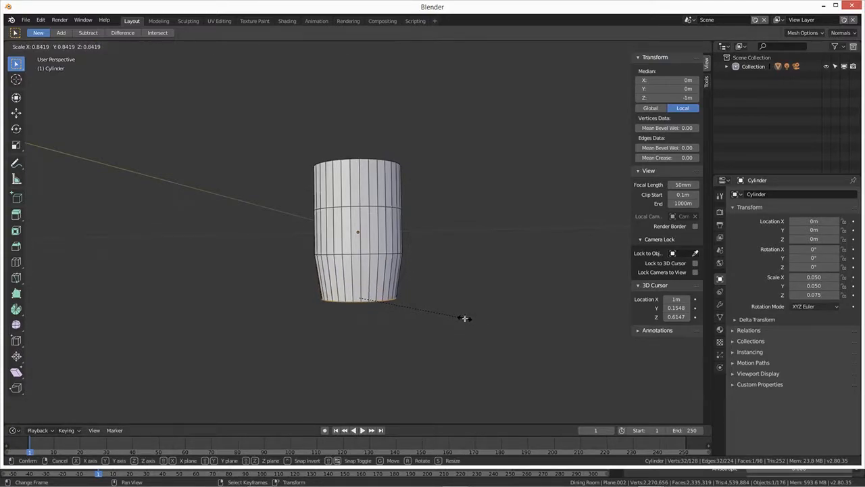
{"action": "left_click", "coordinate": [465, 318]}
Step: Select the upper of the two horizontal edge loops and scale it outward by about 1.07
{"action": "middle_click_drag", "start_coordinate": [464, 319], "coordinate": [455, 269]}
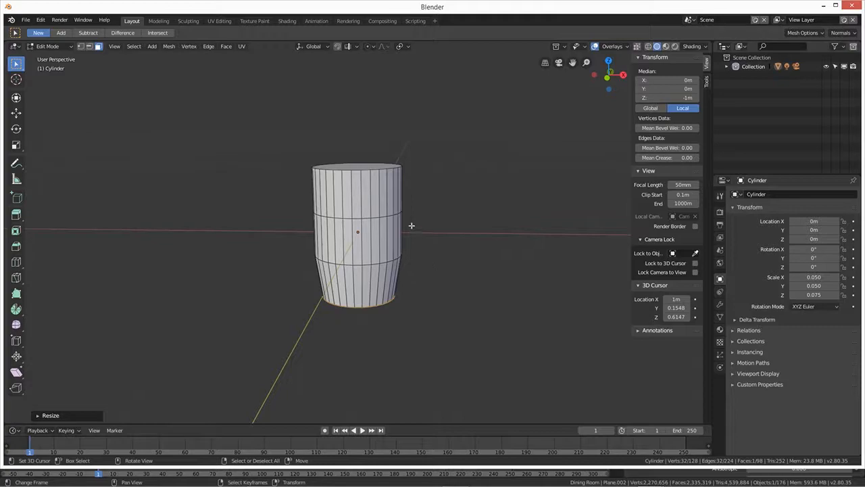
{"action": "left_click", "coordinate": [89, 46]}
{"action": "left_click", "coordinate": [375, 218], "text": "alt"}
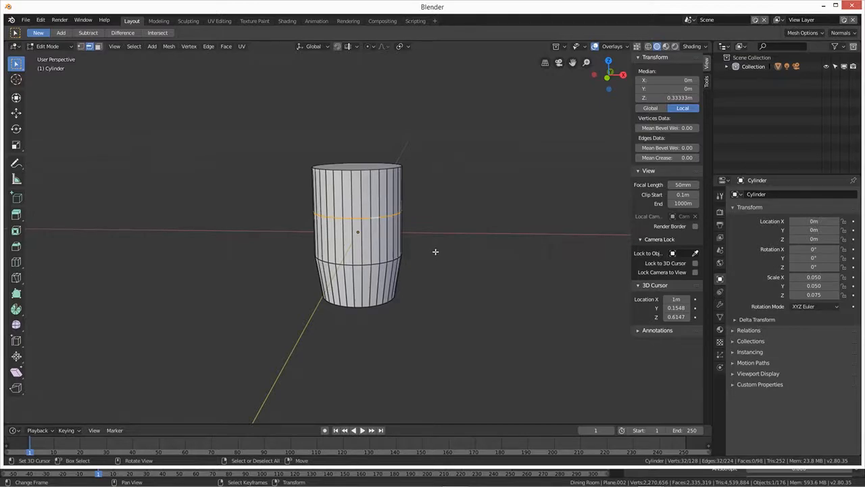
{"action": "key", "text": "s"}
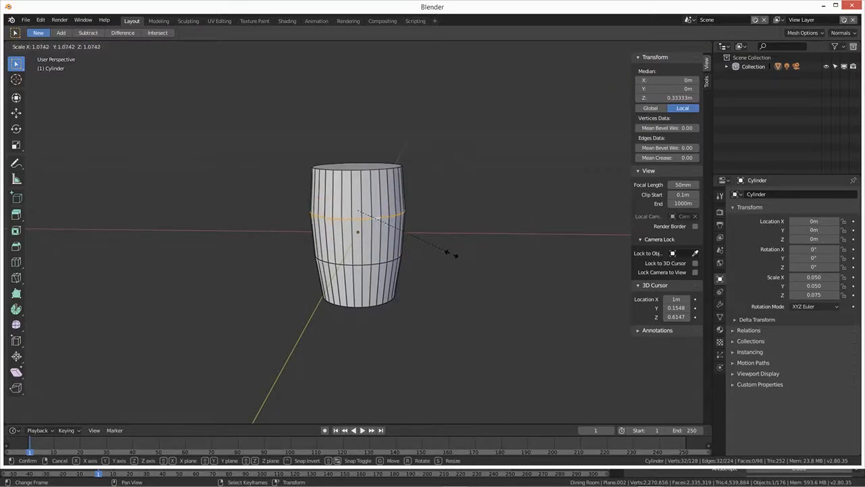
{"action": "left_click", "coordinate": [452, 254]}
Step: Clear the selection and select the edge loop around the cylinder's top face
{"action": "middle_click_drag", "start_coordinate": [446, 257], "coordinate": [440, 267]}
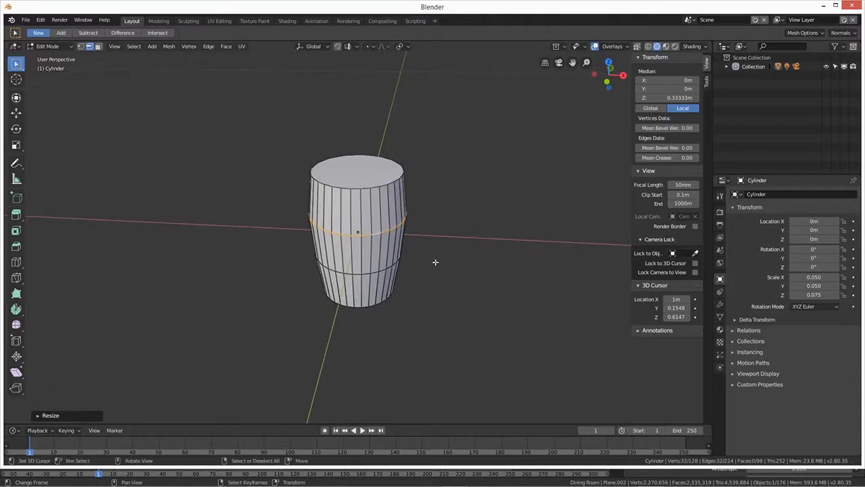
{"action": "key", "text": "alt+a"}
{"action": "left_click", "coordinate": [385, 184], "text": "alt"}
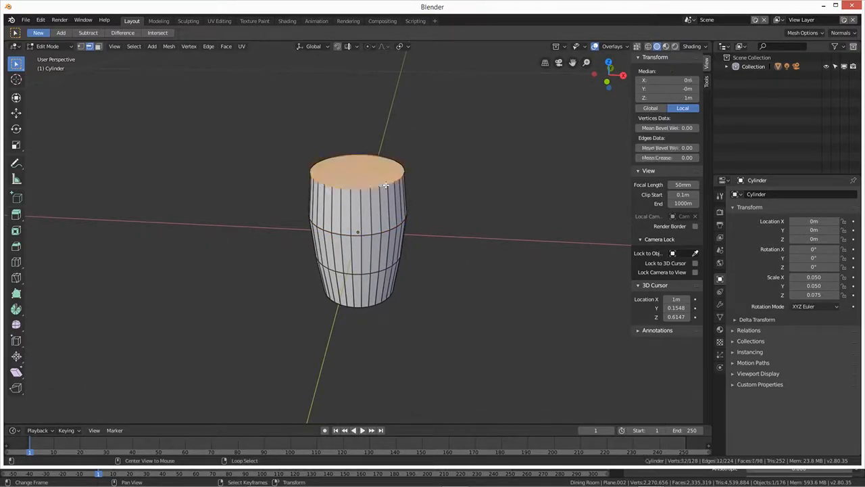
{"action": "key", "text": "e"}
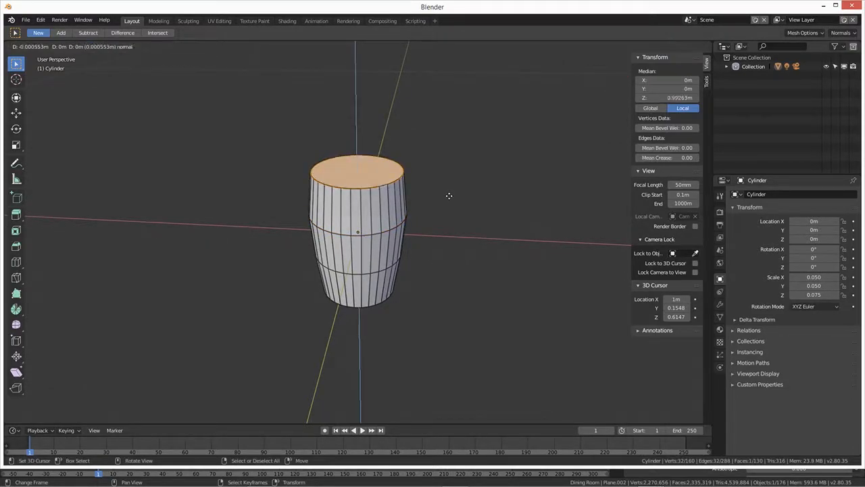
{"action": "left_click", "coordinate": [451, 200]}
{"action": "key", "text": "ctrl+z"}
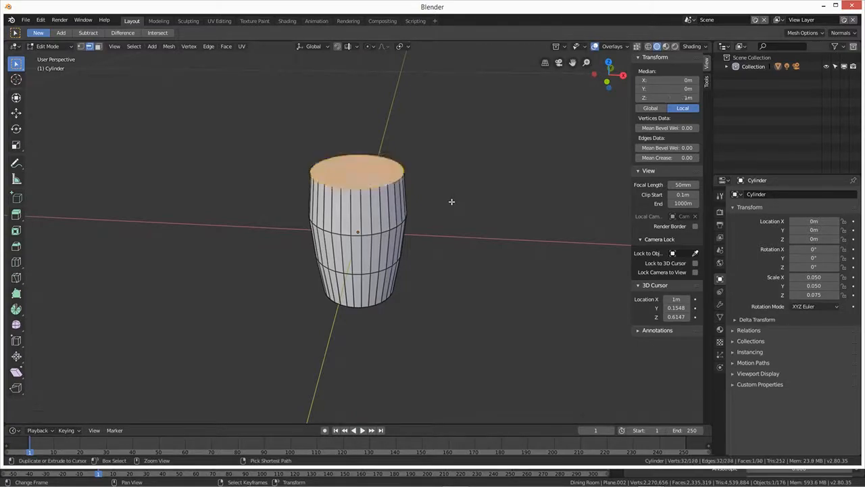
Step: Scale the selected top face outward by about 1.08 to widen the rim
{"action": "key", "text": "s"}
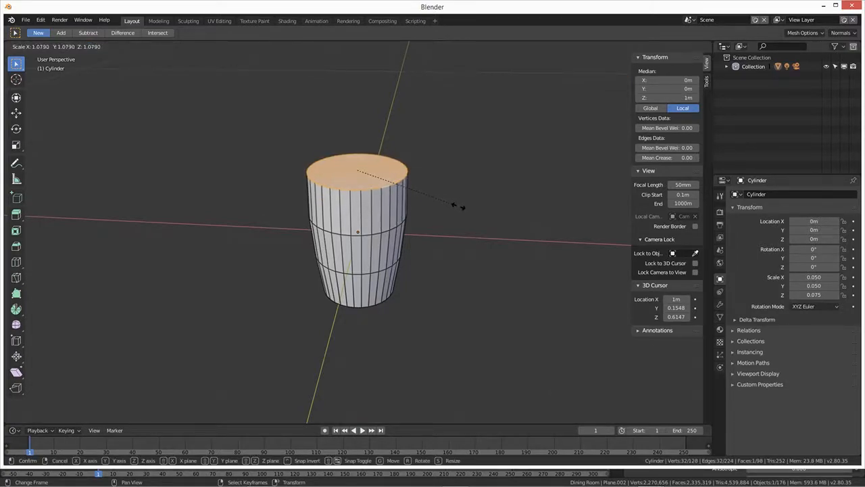
{"action": "left_click", "coordinate": [460, 208]}
{"action": "middle_click_drag", "start_coordinate": [396, 277], "coordinate": [379, 207]}
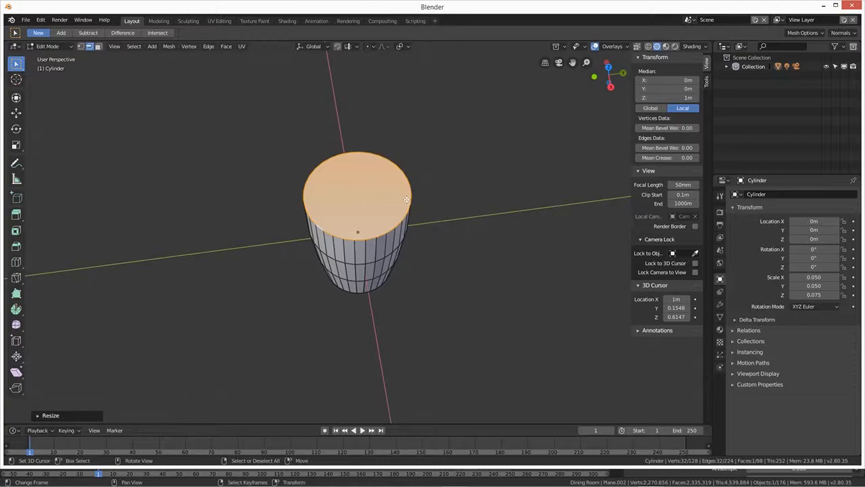
Step: Leave mesh editing and apply the scale of the tapered cylinder
{"action": "key", "text": "Tab"}
{"action": "key", "text": "ctrl+a"}
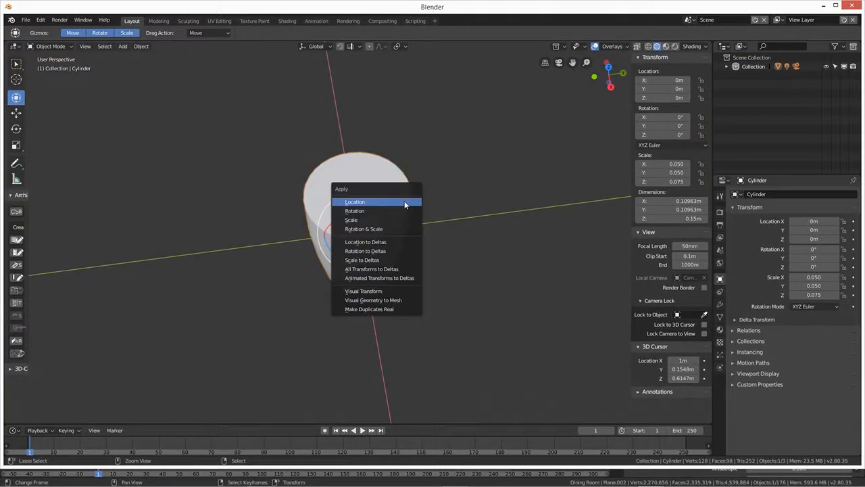
{"action": "left_click", "coordinate": [375, 219]}
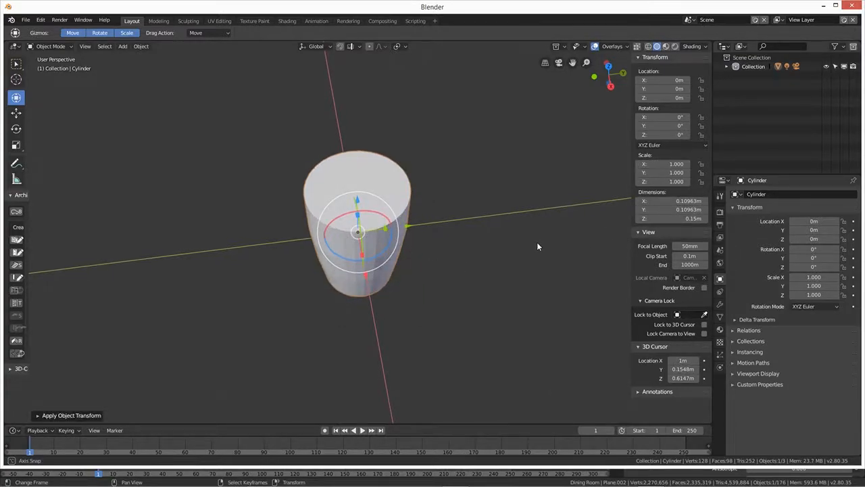
Step: Edit the cylinder's mesh and inset its top face by about 0.007 m to form the rim
{"action": "key", "text": "Tab"}
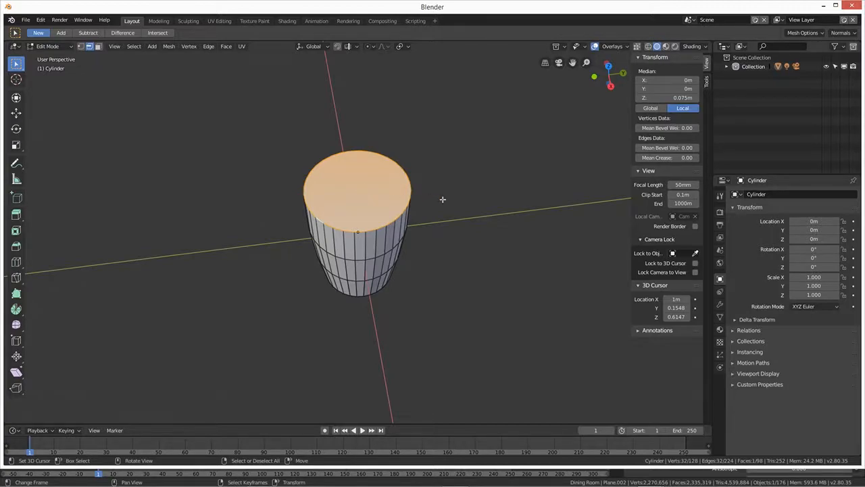
{"action": "key", "text": "i"}
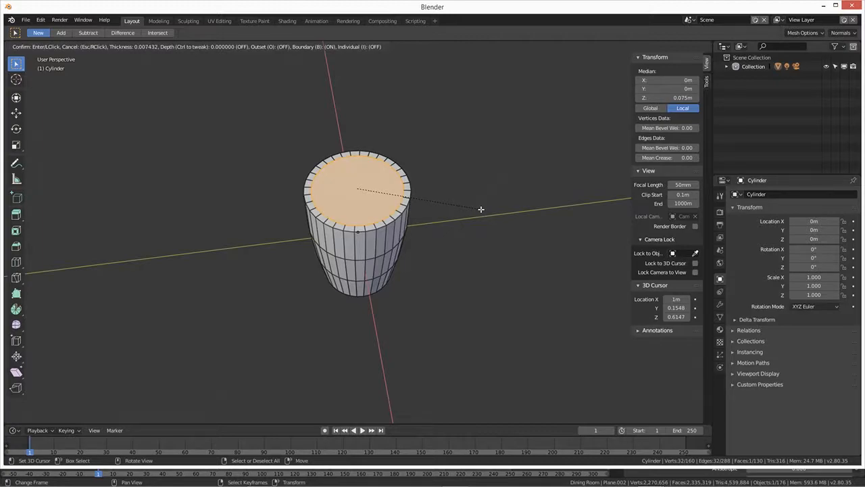
{"action": "left_click", "coordinate": [480, 210]}
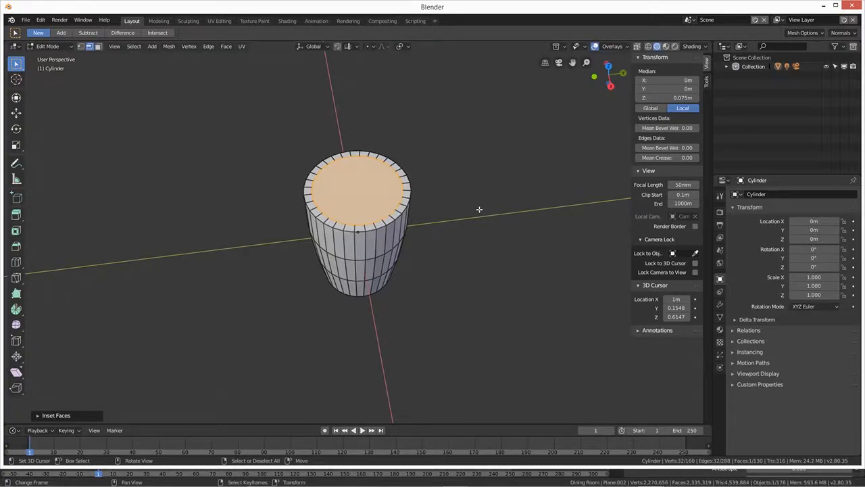
Step: Show the mesh as wireframe from the right side and extrude the inset face about 0.05 m down to the upper edge loop
{"action": "key", "text": "shift+z"}
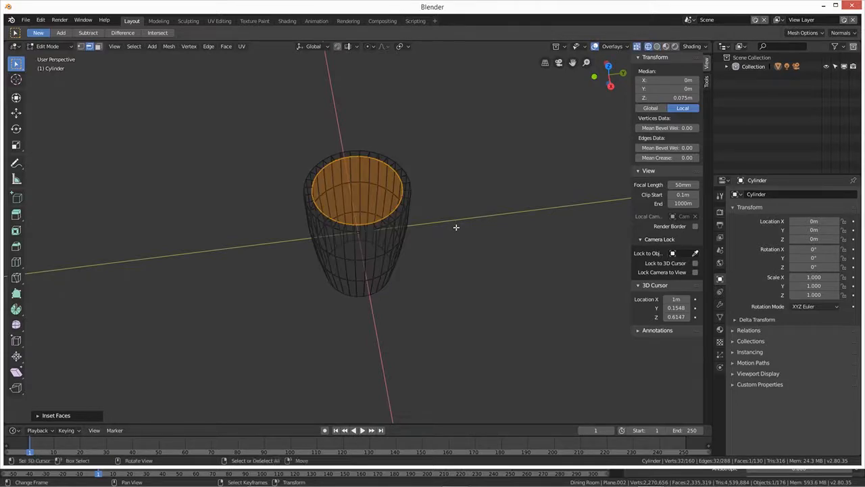
{"action": "mouse_move", "coordinate": [442, 264]}
{"action": "middle_mouse_down"}
{"action": "mouse_move", "coordinate": [421, 193]}
{"action": "mouse_move", "coordinate": [415, 254]}
{"action": "mouse_move", "coordinate": [411, 208]}
{"action": "mouse_move", "coordinate": [415, 215]}
{"action": "middle_mouse_up"}
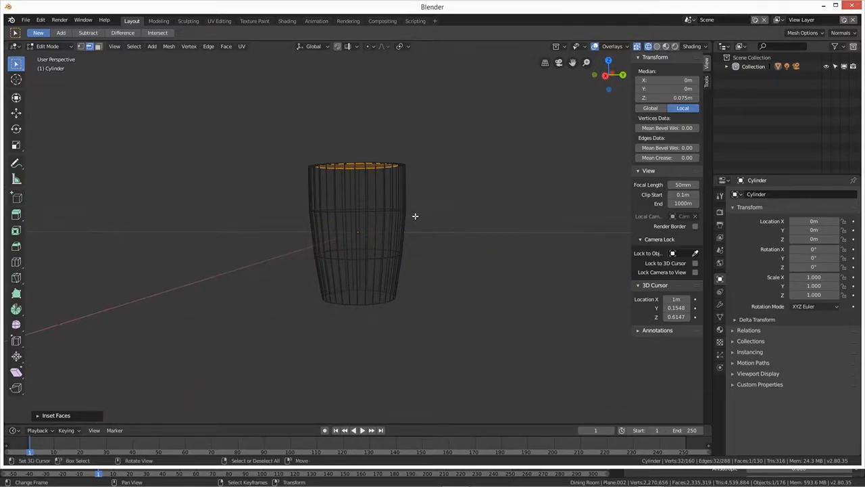
{"action": "key", "text": "KP_7"}
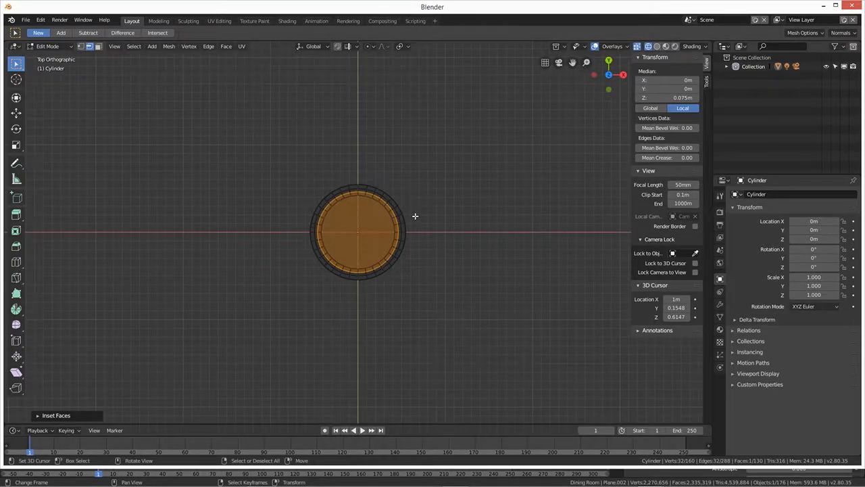
{"action": "key", "text": "KP_3"}
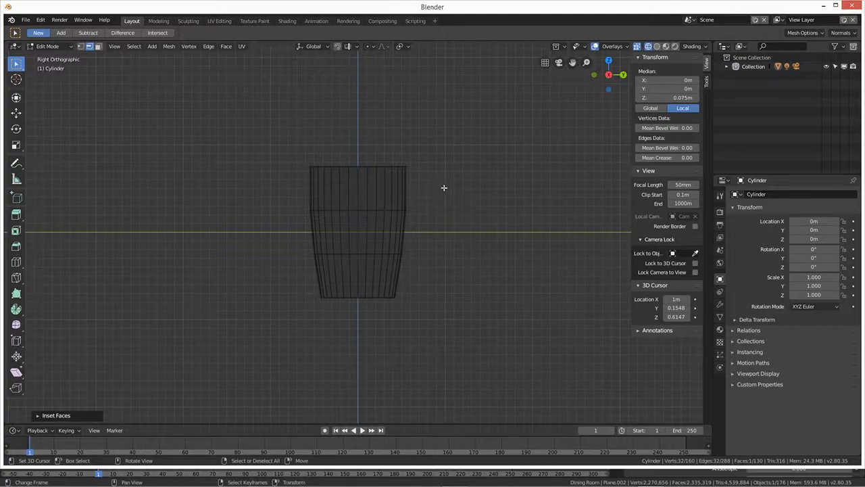
{"action": "key", "text": "ctrl+r"}
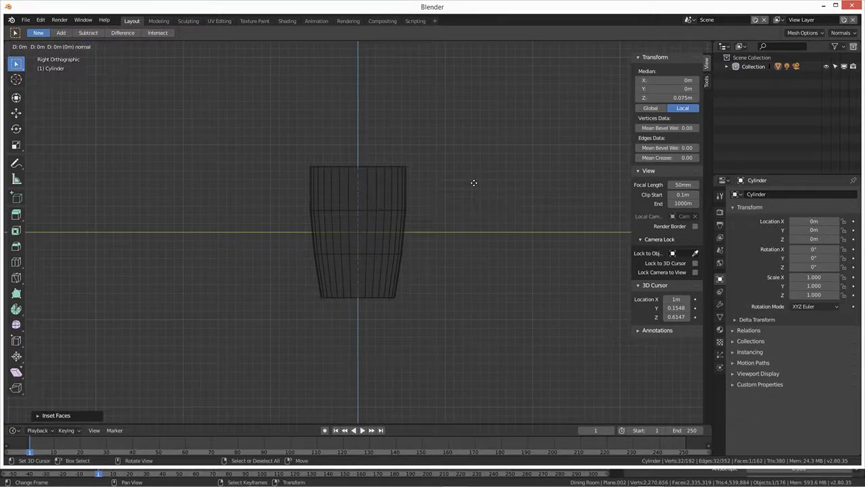
{"action": "left_click", "coordinate": [473, 185]}
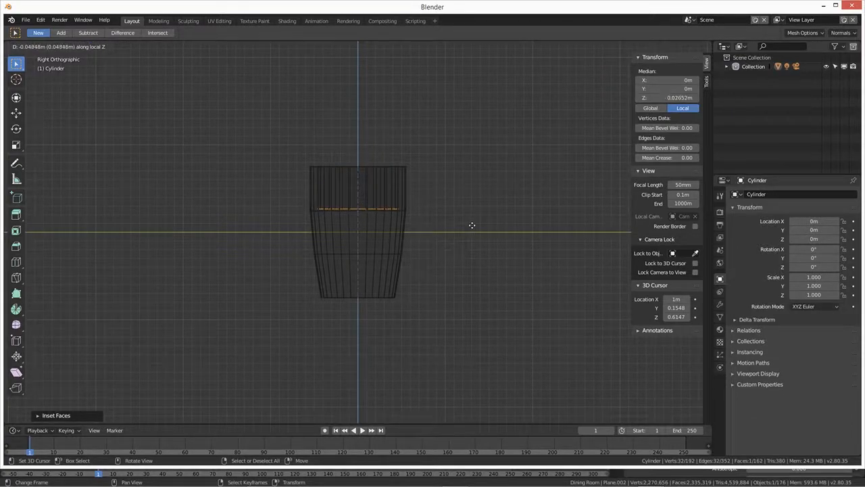
{"action": "left_click", "coordinate": [471, 226]}
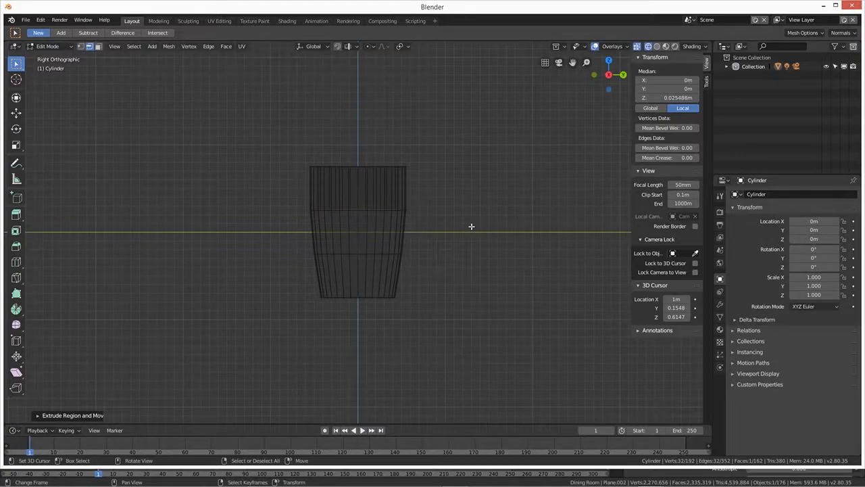
Step: Extrude the inner face another 0.05 m or so down to the lower edge loop and scale it inward to about 0.91
{"action": "key", "text": "e"}
{"action": "key", "text": "z"}
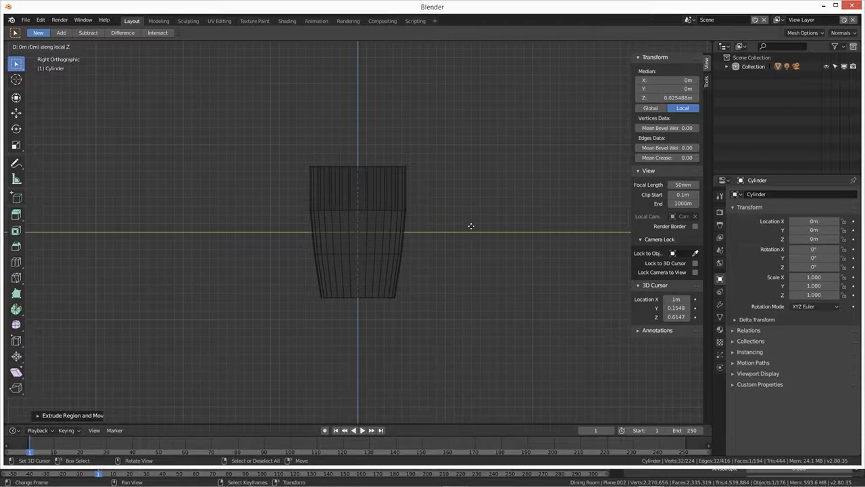
{"action": "left_click", "coordinate": [472, 269]}
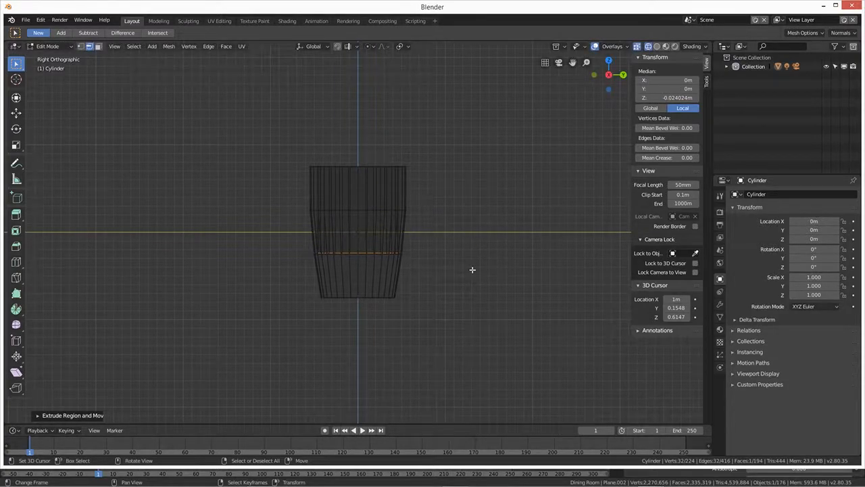
{"action": "key", "text": "s"}
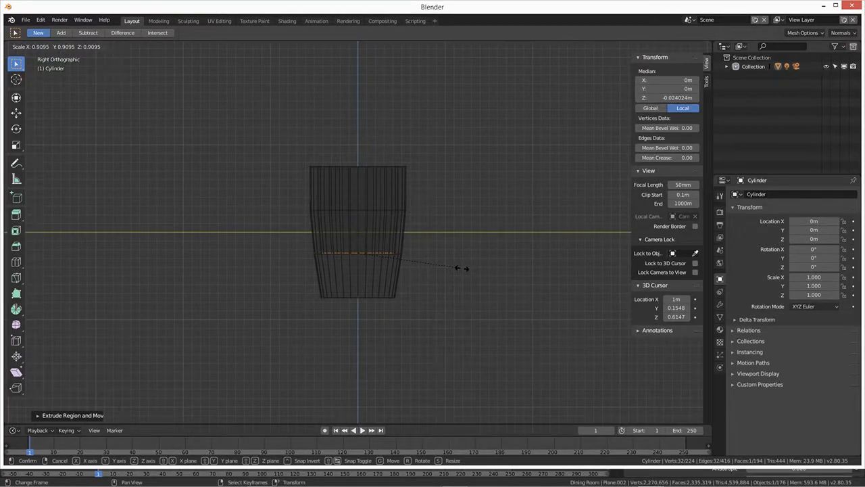
{"action": "left_click", "coordinate": [462, 268]}
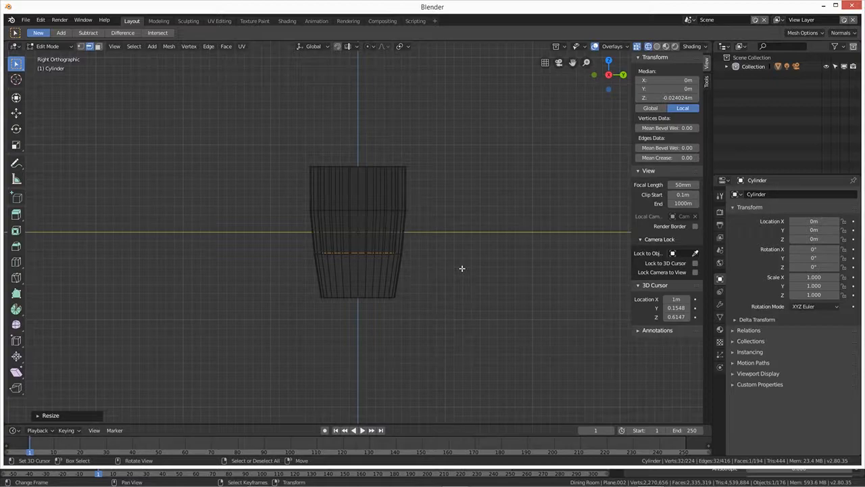
Step: Extrude the inner face about 0.04 m down to just above the base and scale it inward to about 0.86
{"action": "key", "text": "e"}
{"action": "key", "text": "z"}
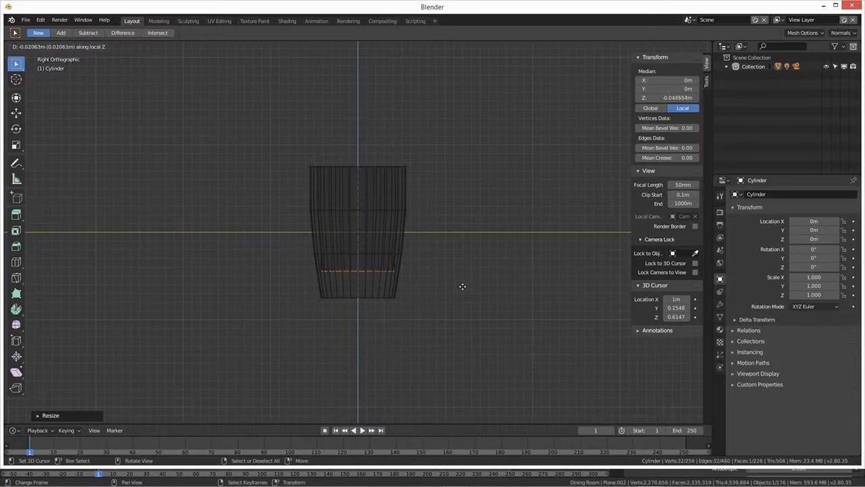
{"action": "left_click", "coordinate": [462, 302]}
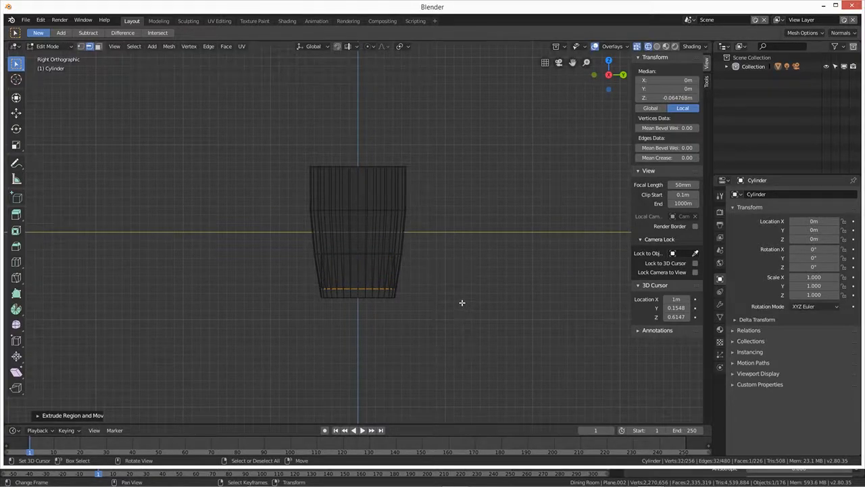
{"action": "key", "text": "s"}
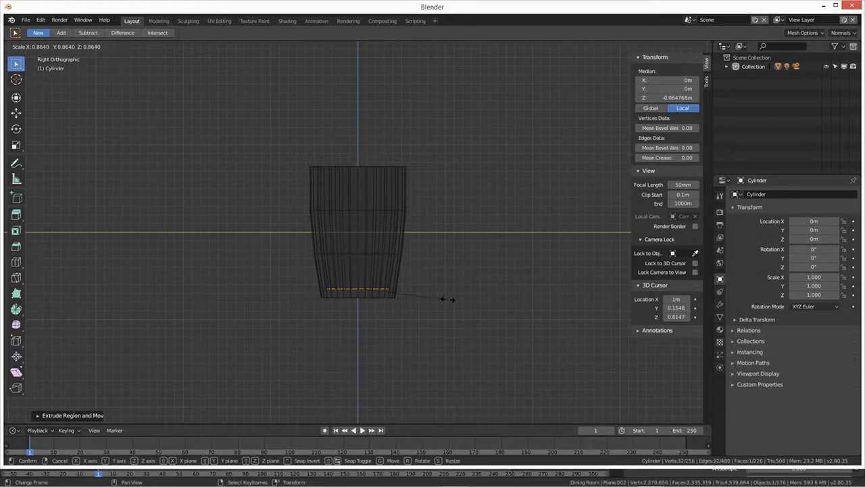
{"action": "left_click", "coordinate": [448, 300]}
Step: Return to solid shading and bevel the rim's inner and outer edge loops by about 0.003 m
{"action": "middle_click_drag", "start_coordinate": [462, 276], "coordinate": [442, 347]}
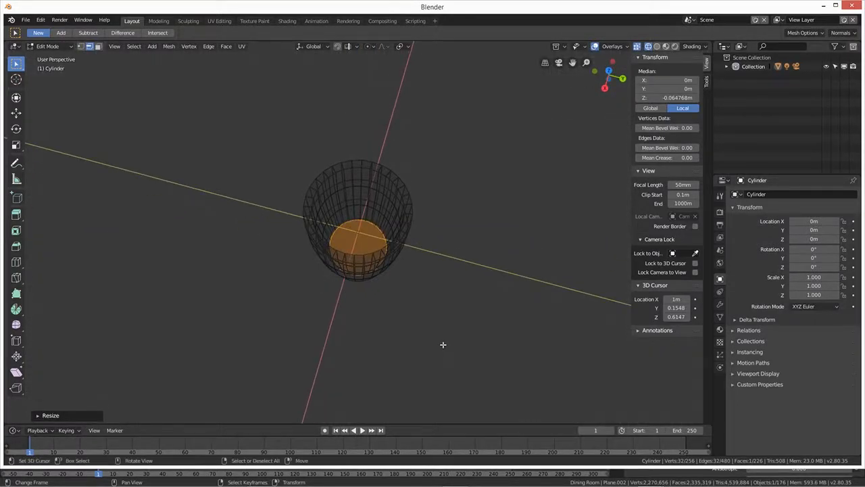
{"action": "key", "text": "shift+z"}
{"action": "mouse_move", "coordinate": [432, 274]}
{"action": "middle_mouse_down"}
{"action": "mouse_move", "coordinate": [372, 207]}
{"action": "mouse_move", "coordinate": [395, 270]}
{"action": "middle_mouse_up"}
{"action": "scroll", "coordinate": [444, 284], "scroll_direction": "up", "scroll_amount": 2}
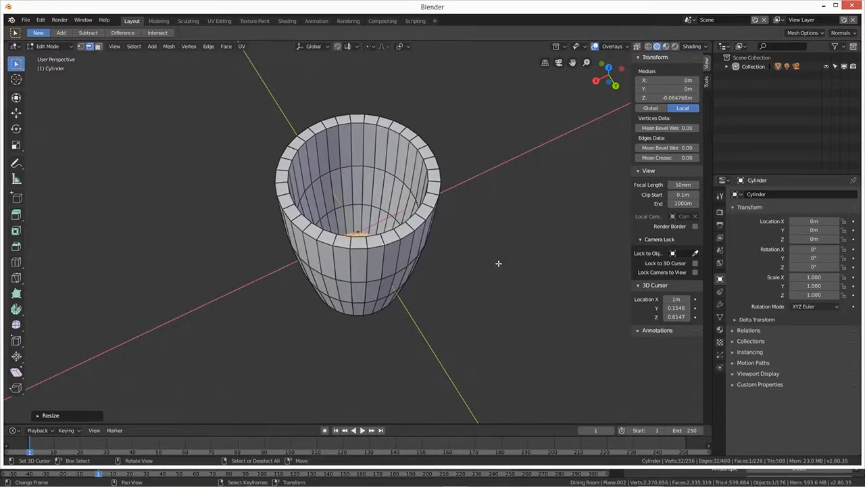
{"action": "left_click", "coordinate": [425, 226], "text": "alt"}
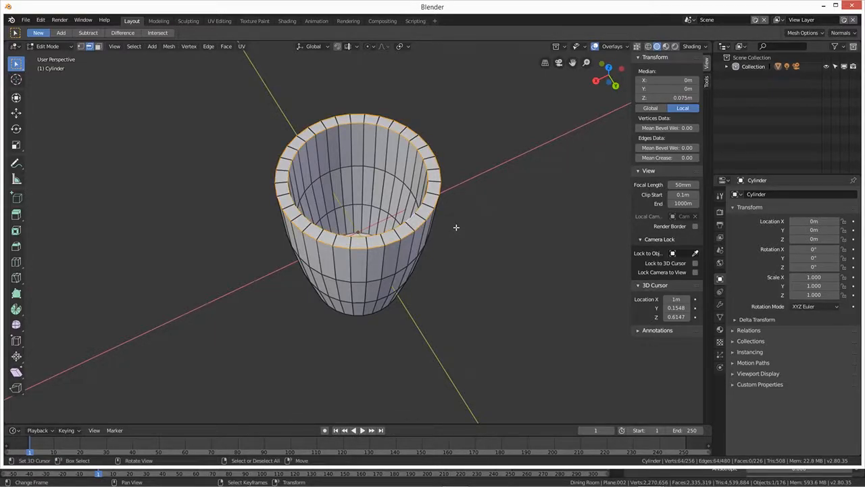
{"action": "key", "text": "ctrl+b"}
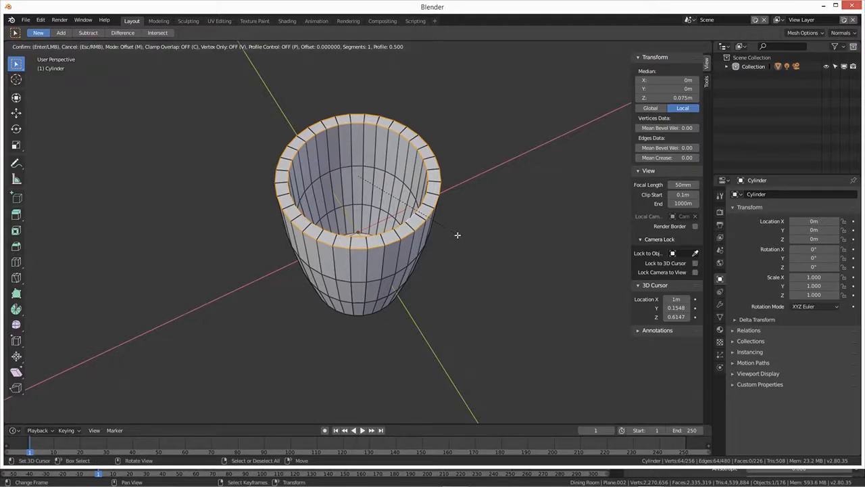
{"action": "left_click", "coordinate": [460, 236]}
{"action": "middle_click_drag", "start_coordinate": [457, 245], "coordinate": [199, 318]}
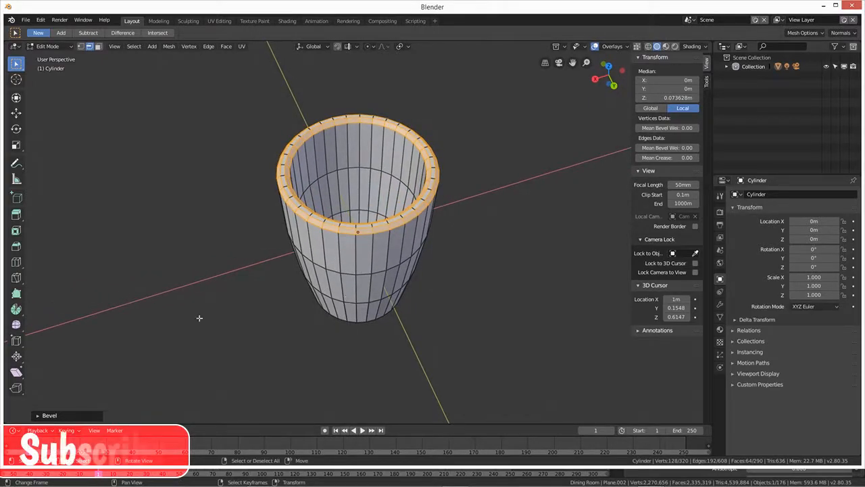
Step: Set the rim bevel to 3 segments
{"action": "left_click", "coordinate": [38, 416]}
{"action": "left_click", "coordinate": [151, 324]}
{"action": "left_click", "coordinate": [151, 323]}
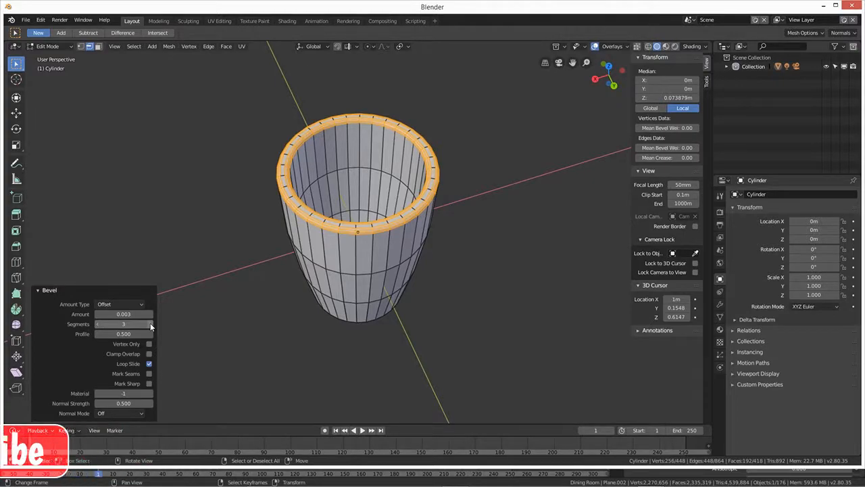
Step: Try rim bevel amounts of 0.013 and 0.005
{"action": "left_click", "coordinate": [150, 314]}
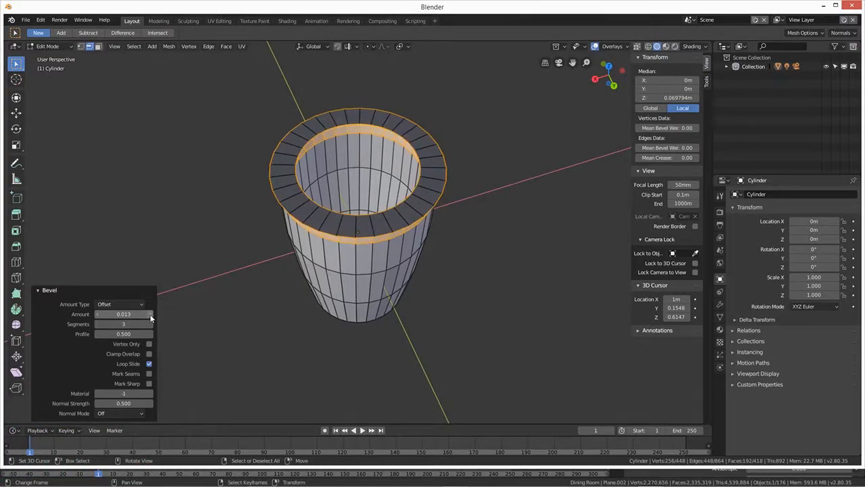
{"action": "left_click", "coordinate": [97, 315]}
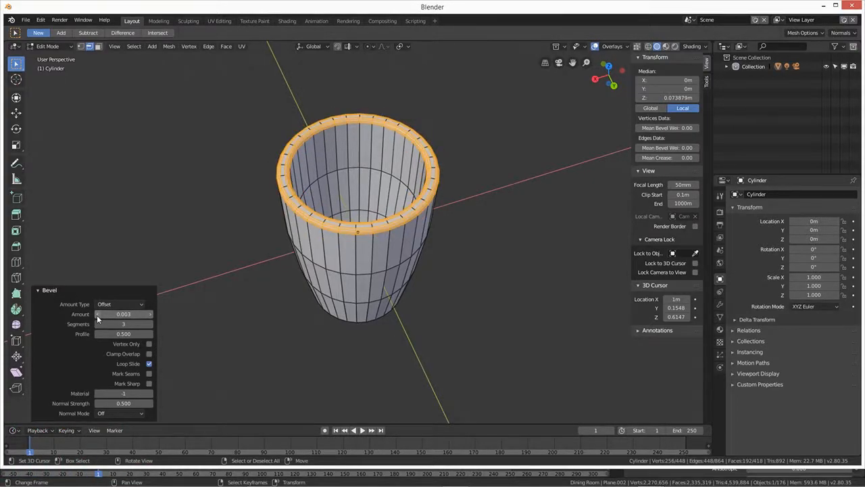
{"action": "mouse_move", "coordinate": [124, 313]}
{"action": "left_mouse_down"}
{"action": "mouse_move", "coordinate": [150, 314]}
{"action": "mouse_move", "coordinate": [124, 313]}
{"action": "left_mouse_up"}
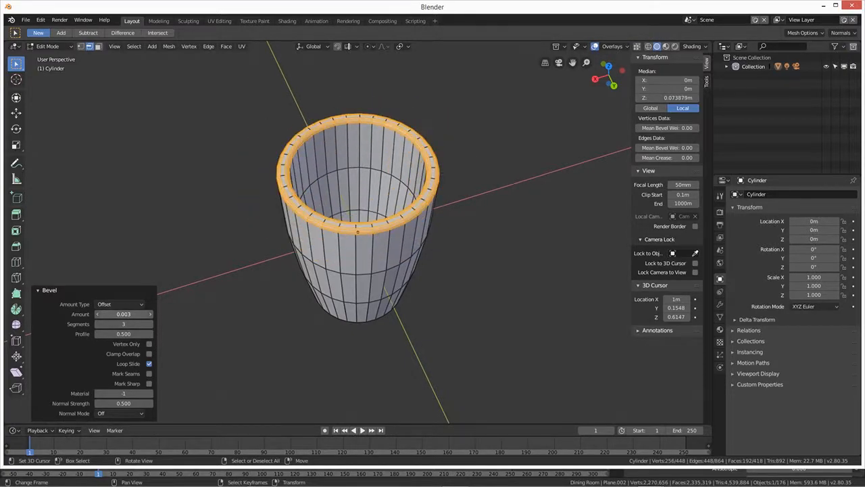
{"action": "left_click", "coordinate": [123, 314]}
{"action": "type", "text": "0.005"}
{"action": "key", "text": "Return"}
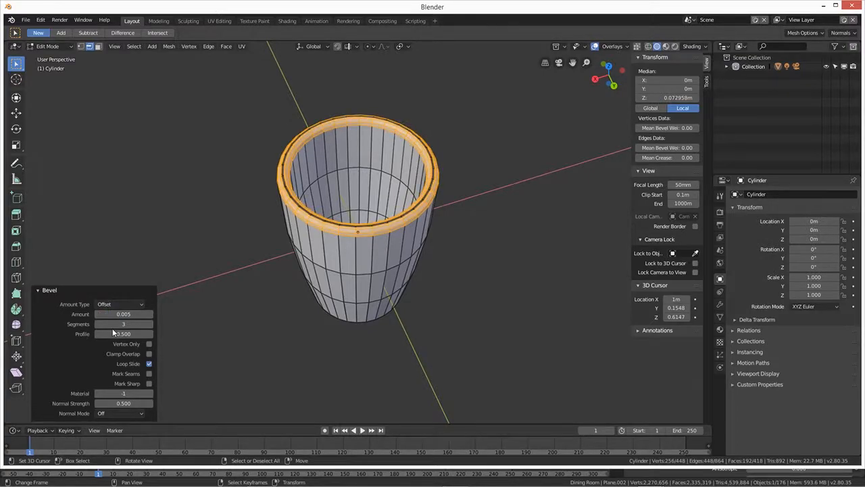
Step: Set the rim bevel's amount to 0.004
{"action": "left_click", "coordinate": [128, 314]}
{"action": "type", "text": "0.008"}
{"action": "key", "text": "Return"}
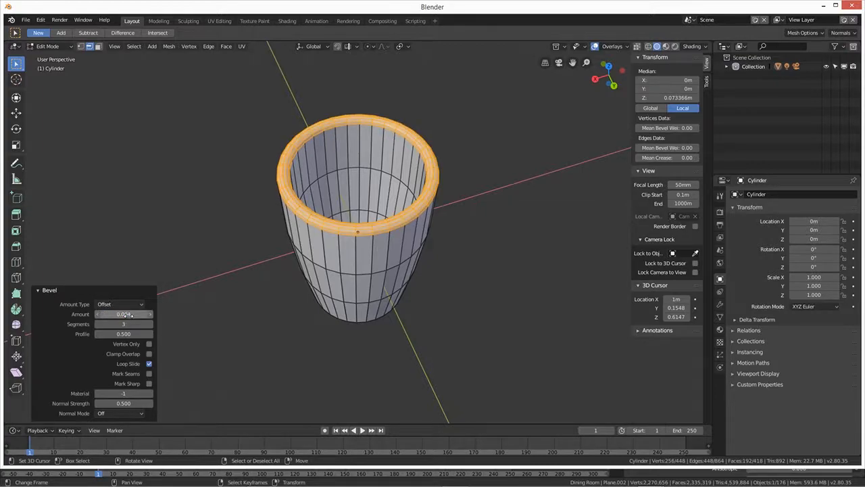
Step: Select the edge loop around the cup's underside and bevel it by about 0.003 m with 3 segments
{"action": "mouse_move", "coordinate": [379, 301]}
{"action": "middle_mouse_down"}
{"action": "mouse_move", "coordinate": [372, 319]}
{"action": "mouse_move", "coordinate": [373, 261]}
{"action": "mouse_move", "coordinate": [371, 316]}
{"action": "middle_mouse_up"}
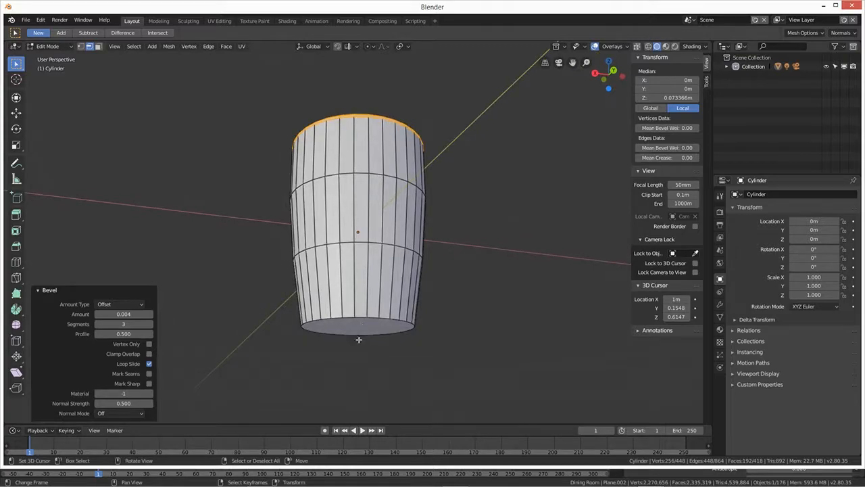
{"action": "left_click", "coordinate": [372, 317]}
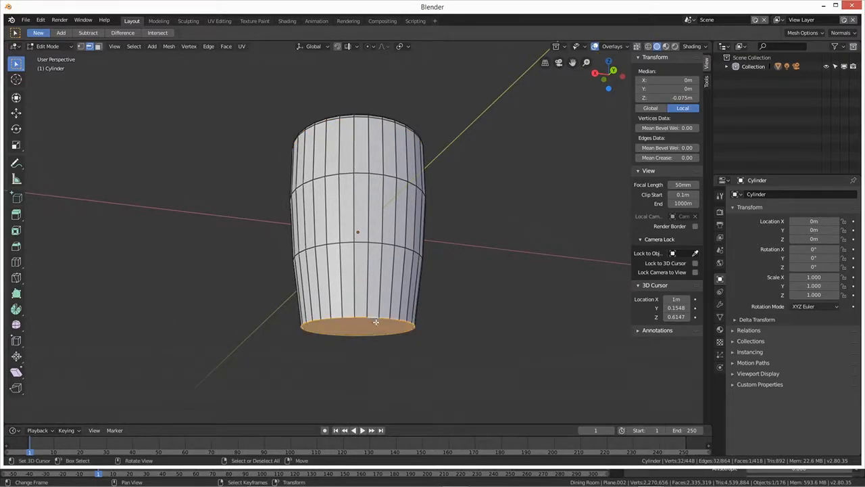
{"action": "key", "text": "ctrl+b"}
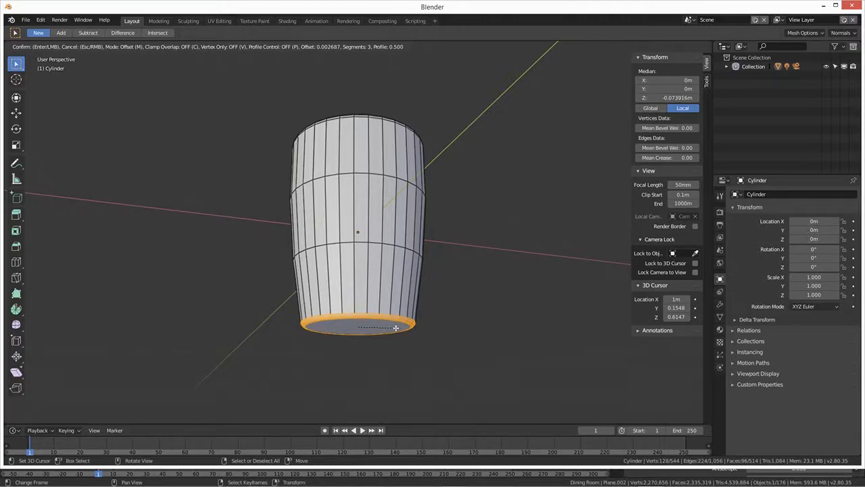
{"action": "left_click", "coordinate": [396, 327]}
Step: Inset the cup's bottom face by about 0.002 m
{"action": "mouse_move", "coordinate": [394, 328]}
{"action": "middle_mouse_down"}
{"action": "mouse_move", "coordinate": [415, 354]}
{"action": "mouse_move", "coordinate": [405, 328]}
{"action": "mouse_move", "coordinate": [396, 331]}
{"action": "middle_mouse_up"}
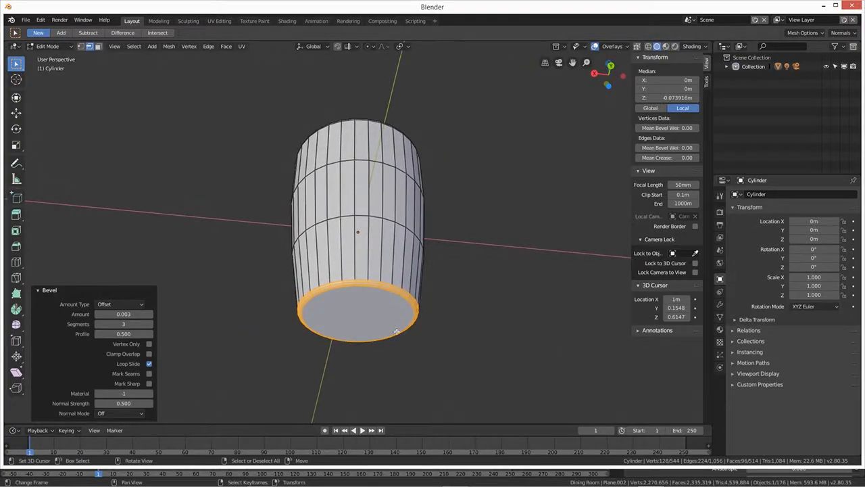
{"action": "key", "text": "3"}
{"action": "left_click", "coordinate": [365, 313]}
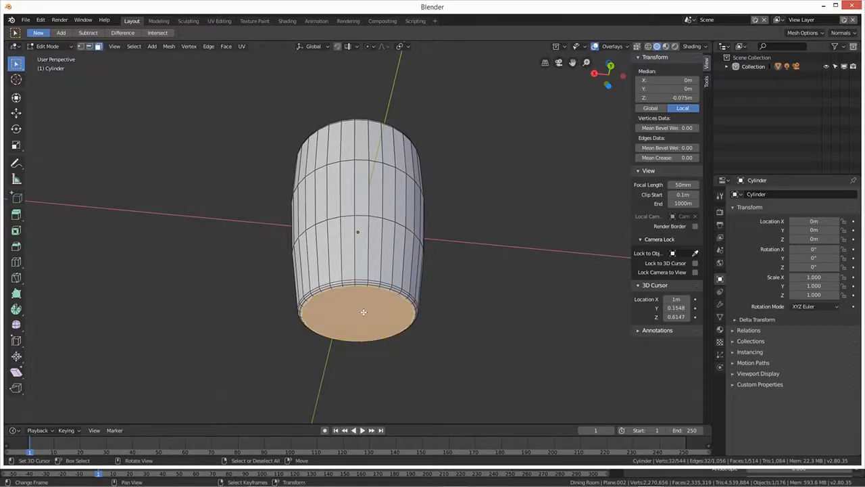
{"action": "scroll", "coordinate": [402, 356], "scroll_direction": "up", "scroll_amount": 1}
{"action": "middle_click_drag", "start_coordinate": [404, 359], "coordinate": [397, 338]}
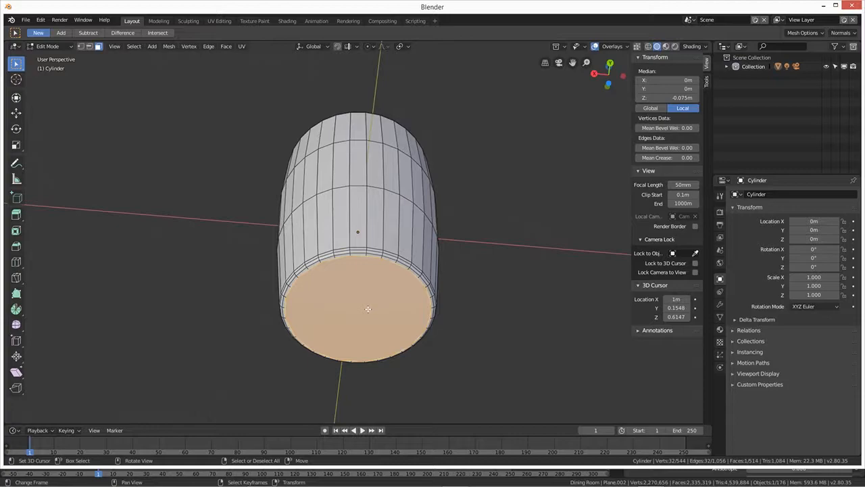
{"action": "key", "text": "i"}
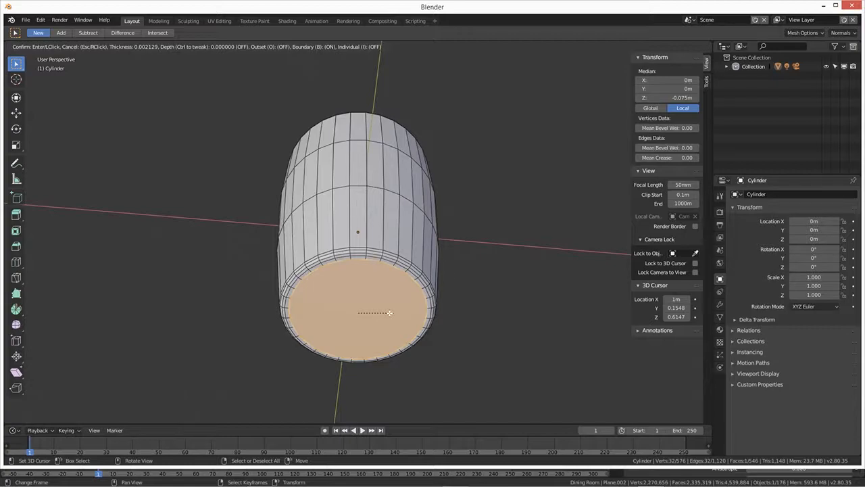
{"action": "left_click", "coordinate": [390, 312]}
Step: Extrude the inset bottom face about 0.0015 m up into the base and scale it to about 0.927
{"action": "middle_click_drag", "start_coordinate": [410, 347], "coordinate": [380, 355]}
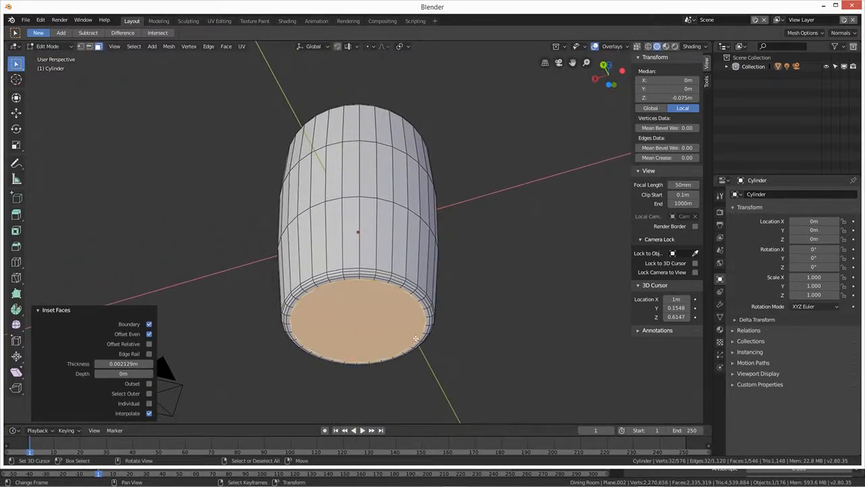
{"action": "mouse_move", "coordinate": [452, 338]}
{"action": "middle_mouse_down"}
{"action": "mouse_move", "coordinate": [435, 379]}
{"action": "mouse_move", "coordinate": [438, 332]}
{"action": "middle_mouse_up"}
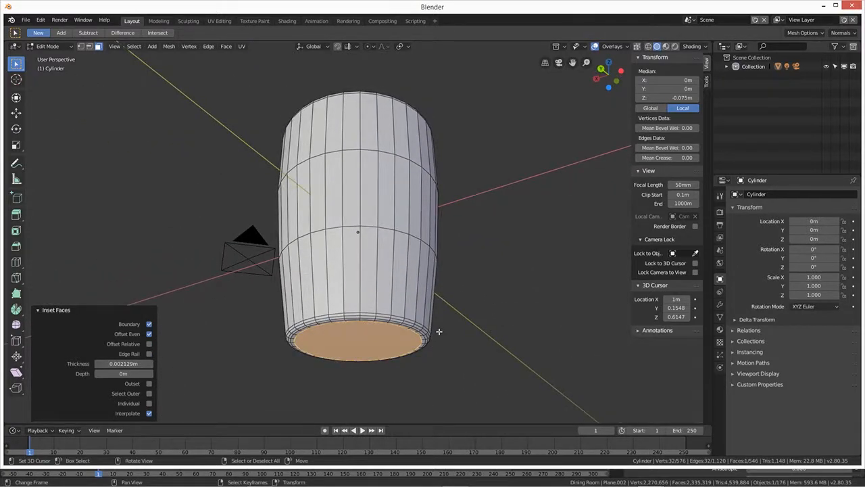
{"action": "key", "text": "e"}
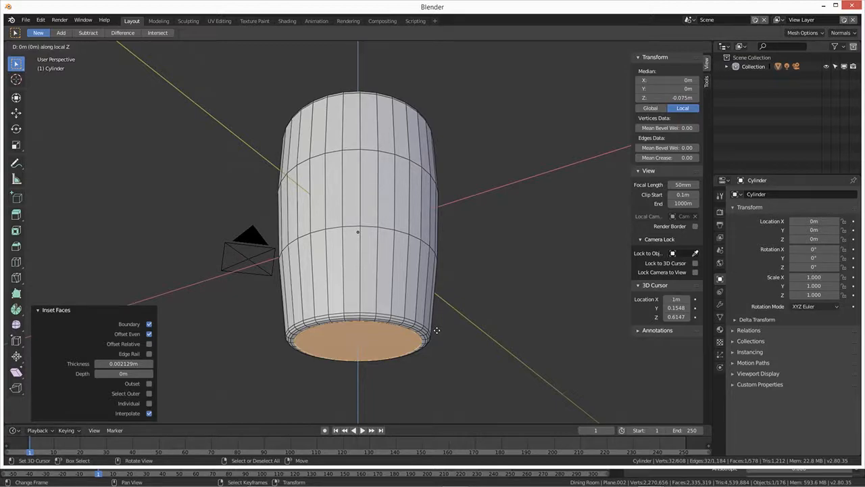
{"action": "left_click", "coordinate": [437, 328]}
{"action": "middle_click_drag", "start_coordinate": [437, 329], "coordinate": [442, 325]}
{"action": "key", "text": "s"}
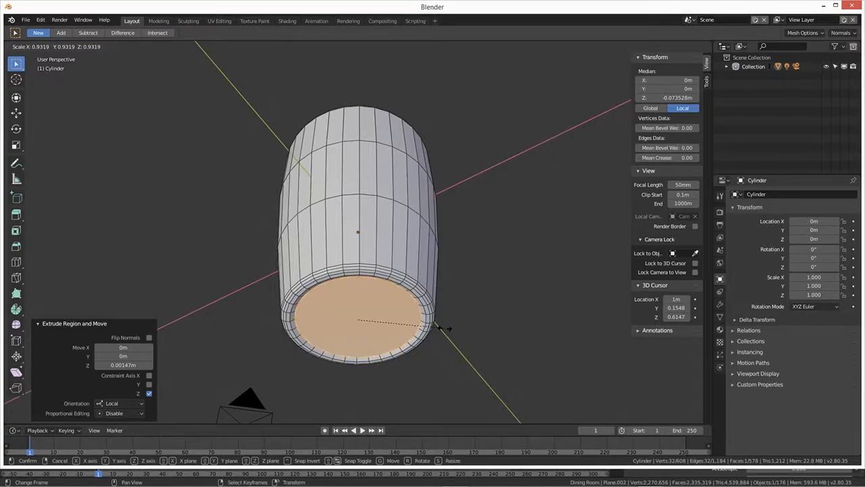
{"action": "left_click", "coordinate": [445, 331]}
Step: Select the edge loop around the cup's inner floor and bevel it by about 0.002 m with 3 segments
{"action": "middle_click_drag", "start_coordinate": [450, 353], "coordinate": [463, 371]}
{"action": "mouse_move", "coordinate": [472, 301]}
{"action": "middle_mouse_down"}
{"action": "mouse_move", "coordinate": [460, 342]}
{"action": "mouse_move", "coordinate": [467, 317]}
{"action": "middle_mouse_up"}
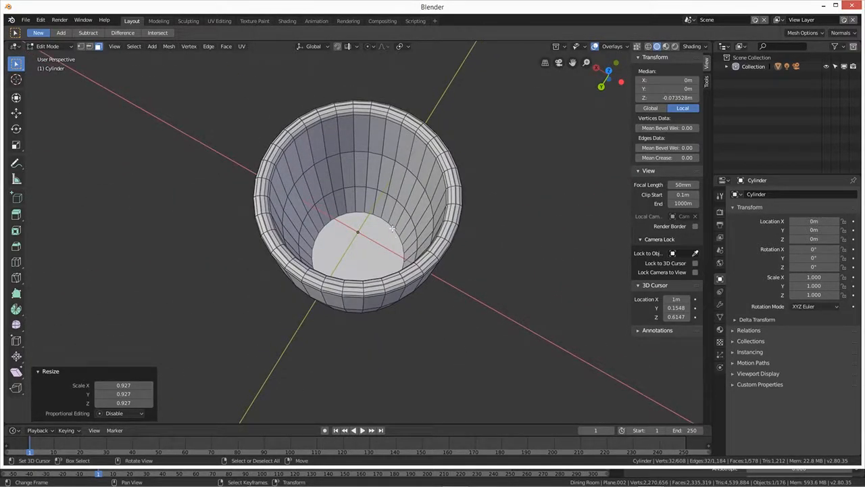
{"action": "left_click", "coordinate": [396, 233], "text": "alt"}
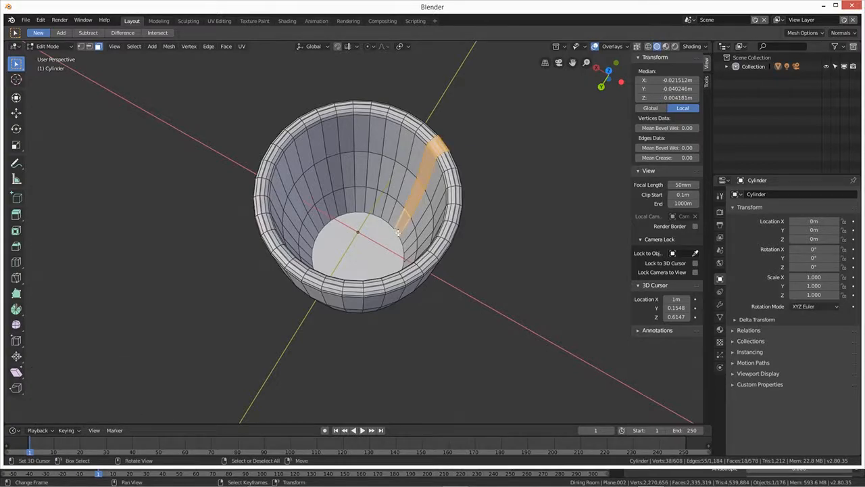
{"action": "key", "text": "2"}
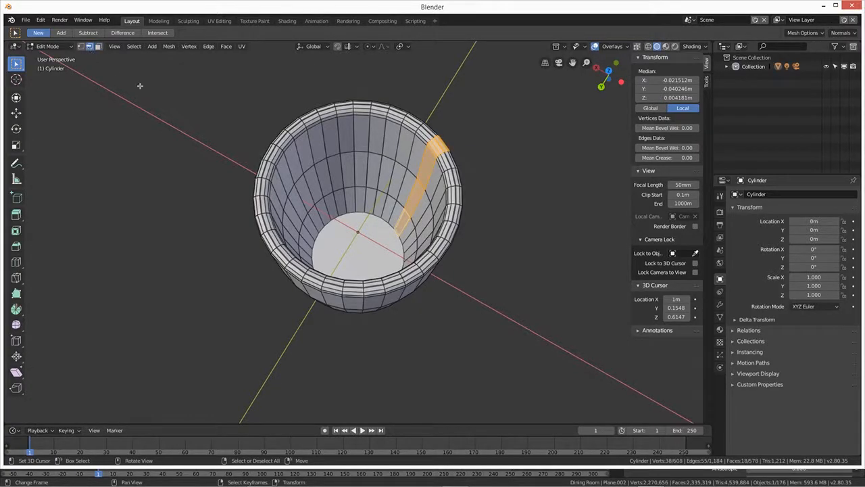
{"action": "left_click", "coordinate": [392, 232]}
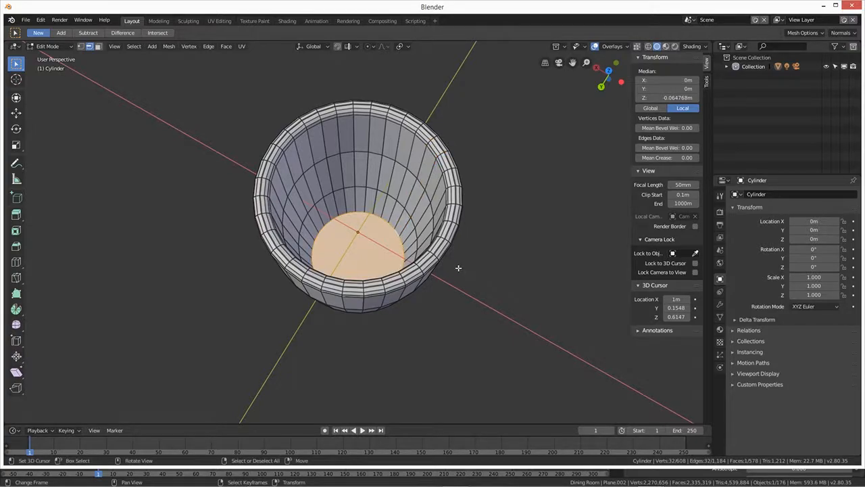
{"action": "key", "text": "ctrl+b"}
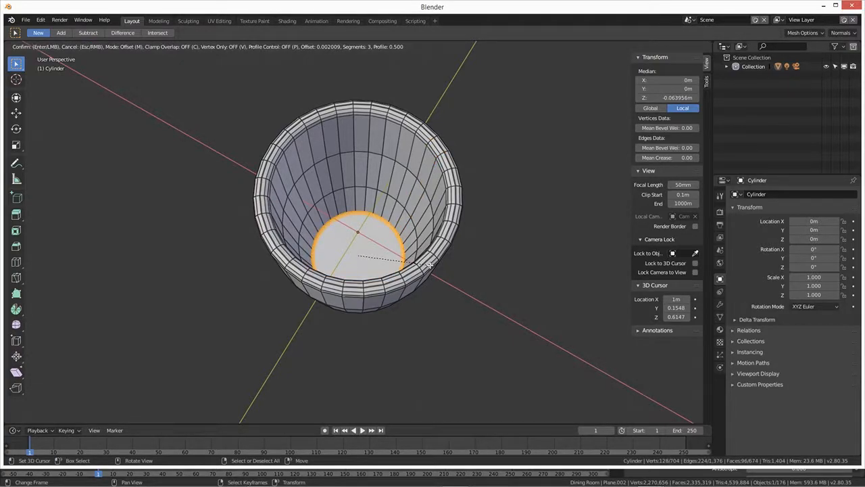
{"action": "left_click", "coordinate": [429, 264]}
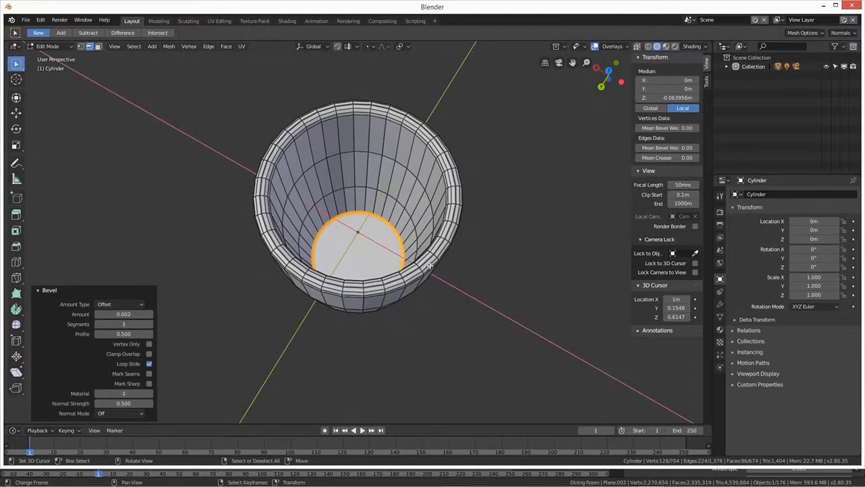
Step: Add two horizontal loop cuts to the band just below the cup's rim, slid slightly down by a factor of about 0.11
{"action": "scroll", "coordinate": [395, 263], "scroll_direction": "up", "scroll_amount": 5}
{"action": "mouse_move", "coordinate": [392, 262]}
{"action": "middle_mouse_down"}
{"action": "mouse_move", "coordinate": [405, 271]}
{"action": "mouse_move", "coordinate": [456, 261]}
{"action": "mouse_move", "coordinate": [446, 232]}
{"action": "mouse_move", "coordinate": [420, 218]}
{"action": "mouse_move", "coordinate": [383, 224]}
{"action": "middle_mouse_up"}
{"action": "scroll", "coordinate": [457, 261], "scroll_direction": "down", "scroll_amount": 6}
{"action": "scroll", "coordinate": [433, 233], "scroll_direction": "down", "scroll_amount": 3}
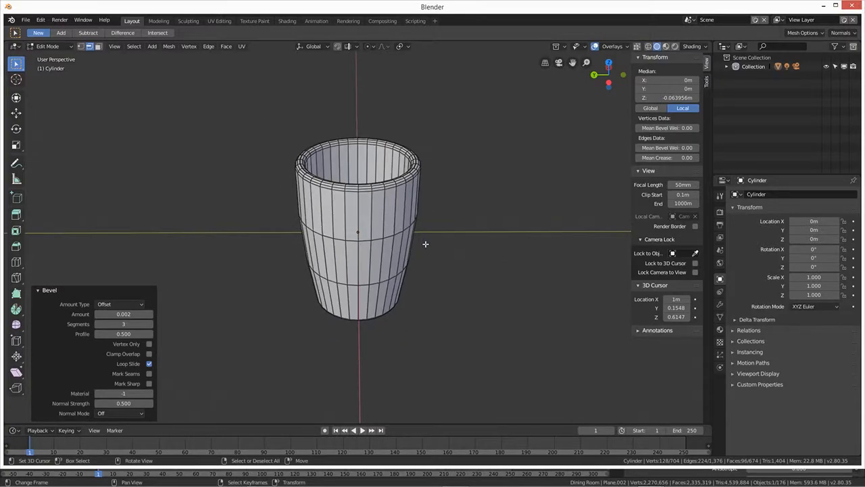
{"action": "mouse_move", "coordinate": [400, 284]}
{"action": "middle_mouse_down"}
{"action": "mouse_move", "coordinate": [440, 270]}
{"action": "mouse_move", "coordinate": [399, 269]}
{"action": "middle_mouse_up"}
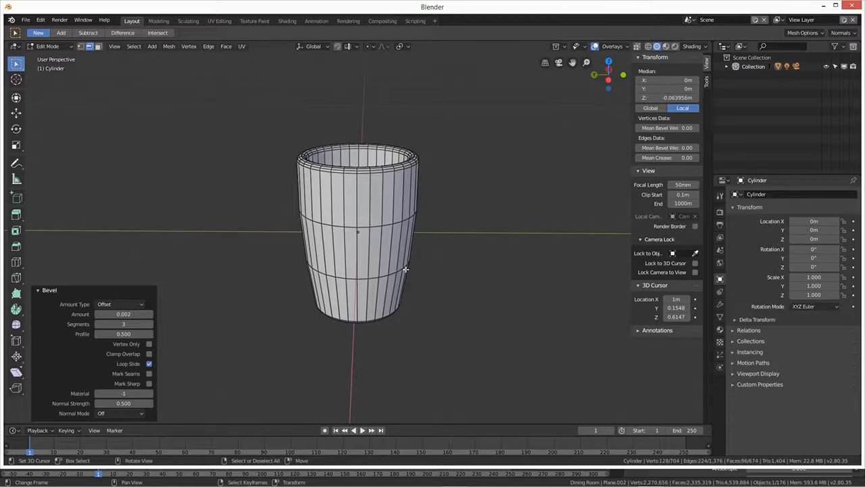
{"action": "key", "text": "KP_1"}
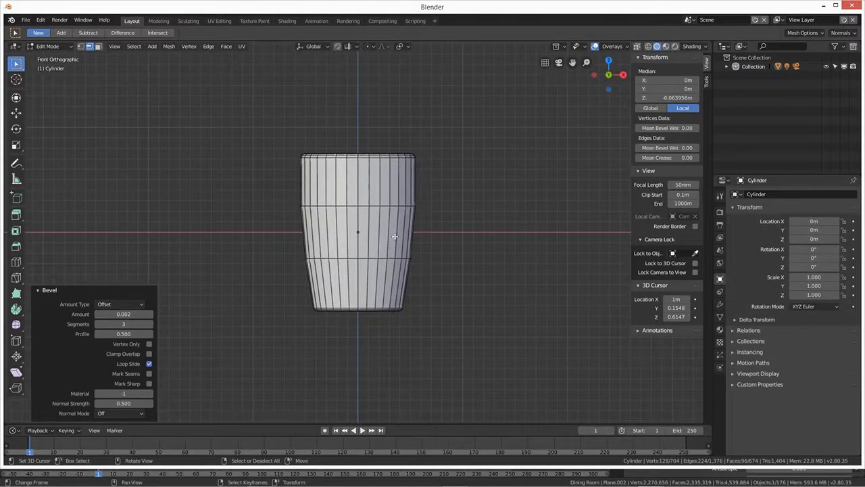
{"action": "key", "text": "ctrl+r"}
{"action": "scroll", "coordinate": [359, 187], "scroll_direction": "up", "scroll_amount": 1}
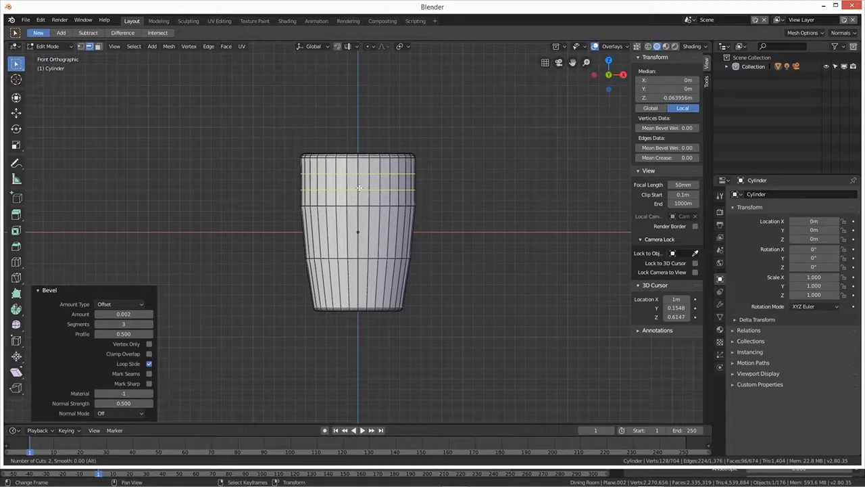
{"action": "left_click", "coordinate": [359, 187]}
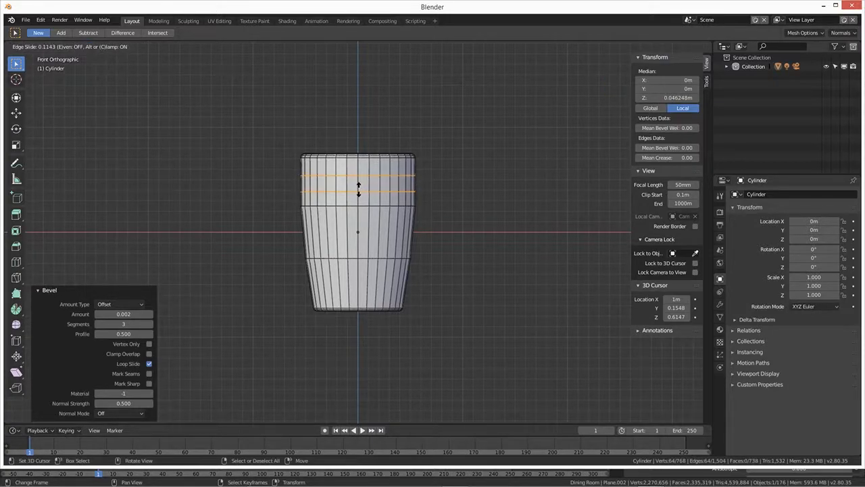
{"action": "left_click", "coordinate": [358, 187]}
Step: Move the upper of the two new edge loops down along Z by about 0.0034 m
{"action": "left_click", "coordinate": [363, 176], "text": "alt"}
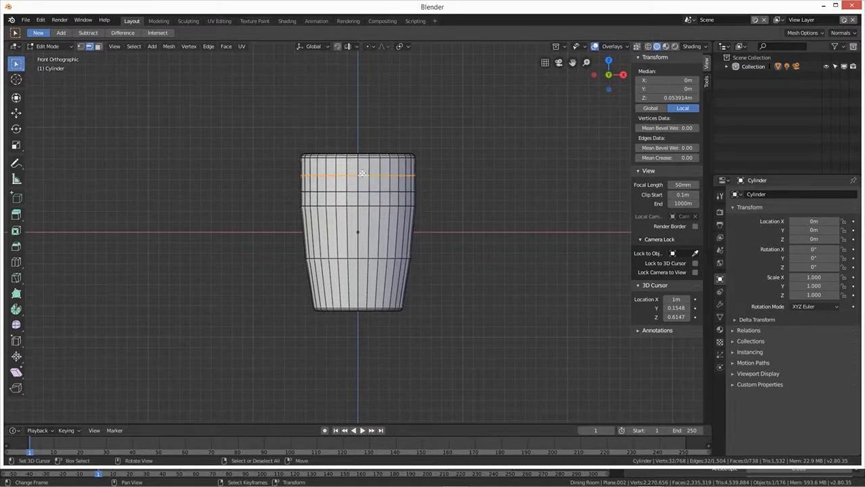
{"action": "left_click", "coordinate": [16, 113]}
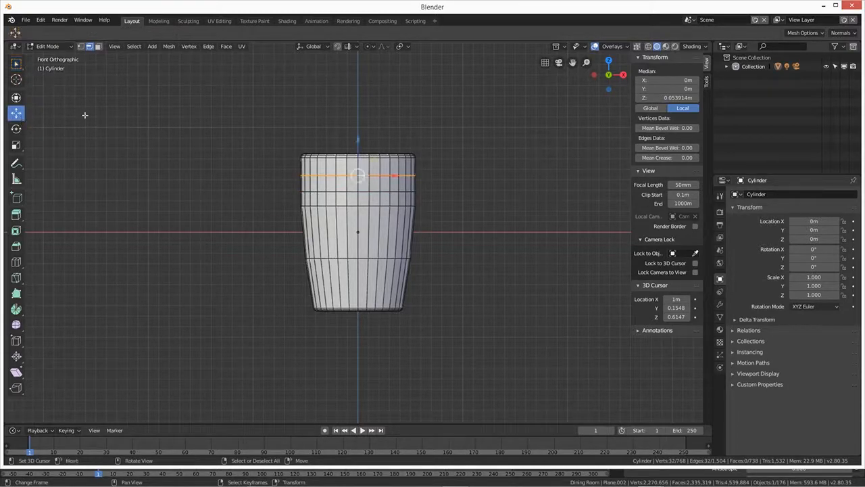
{"action": "left_click_drag", "start_coordinate": [354, 145], "coordinate": [351, 153]}
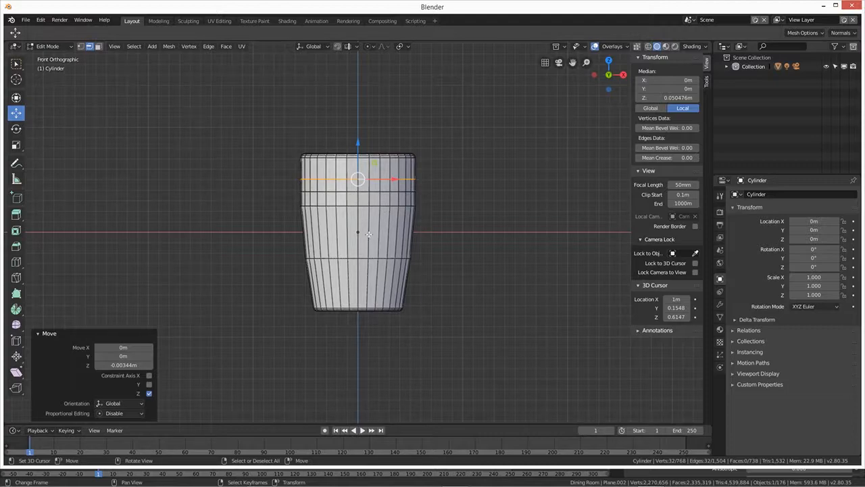
Step: Add two horizontal loop cuts to the band above the cup's base, slid up by a factor of about -0.351
{"action": "middle_click_drag", "start_coordinate": [379, 227], "coordinate": [375, 188]}
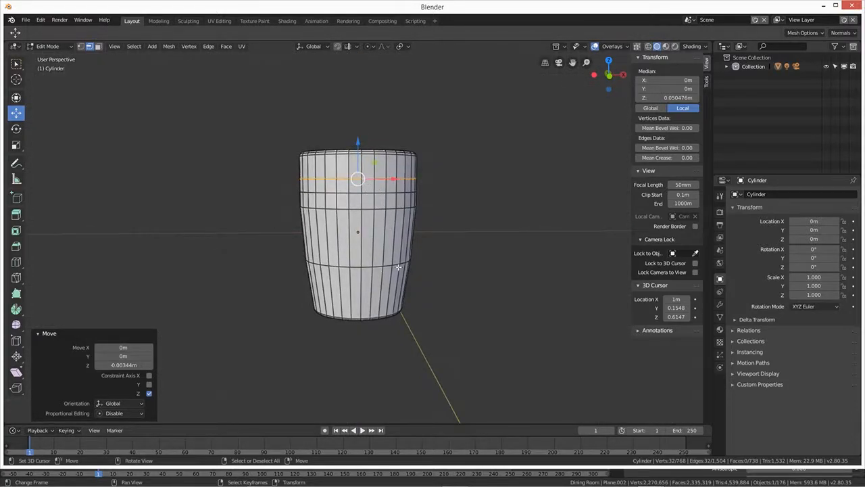
{"action": "key", "text": "ctrl"}
{"action": "key", "text": "ctrl+r"}
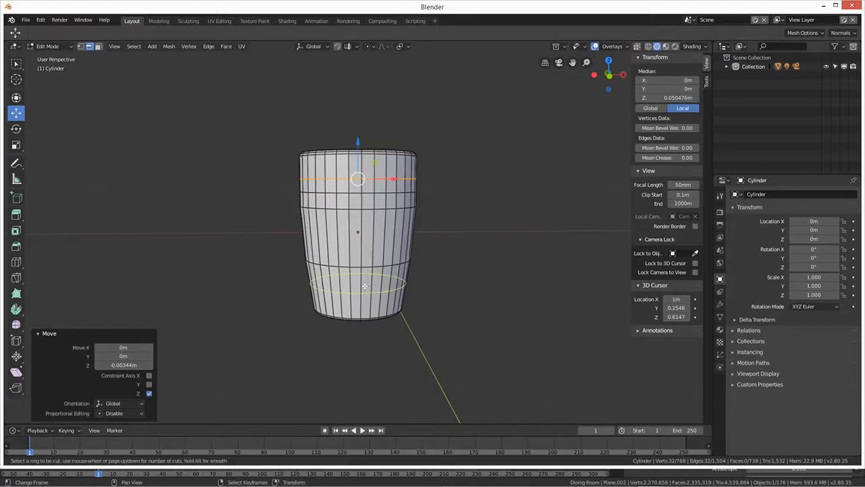
{"action": "scroll", "coordinate": [364, 286], "scroll_direction": "up", "scroll_amount": 1}
{"action": "left_click", "coordinate": [364, 286]}
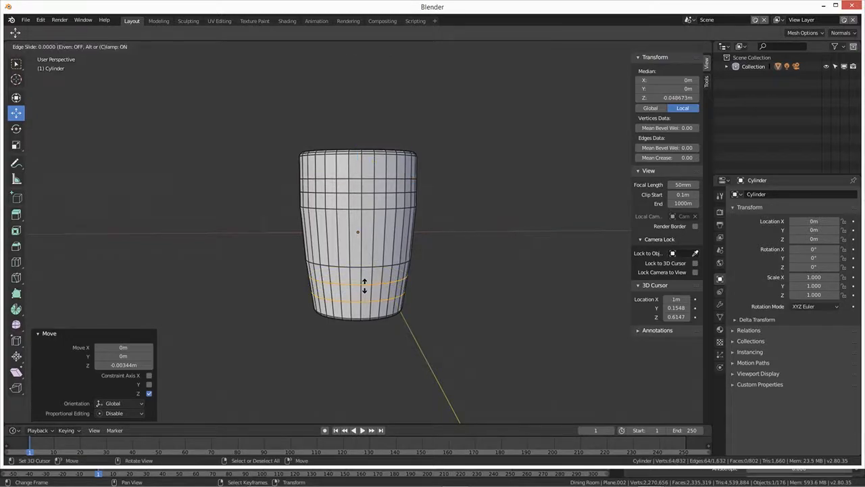
{"action": "left_click", "coordinate": [362, 279]}
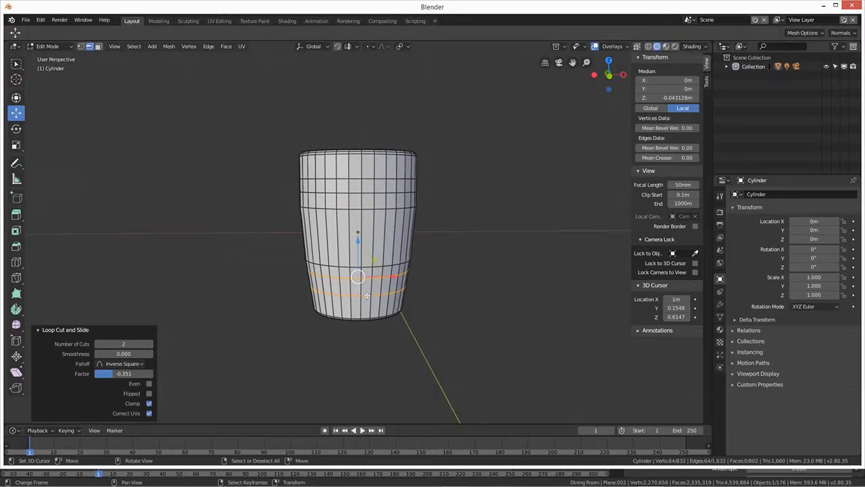
Step: Move the lower of the two new loops near the base up along Z by about 0.0044 m
{"action": "left_click", "coordinate": [366, 292], "text": "alt"}
{"action": "key", "text": "g"}
{"action": "key", "text": "z"}
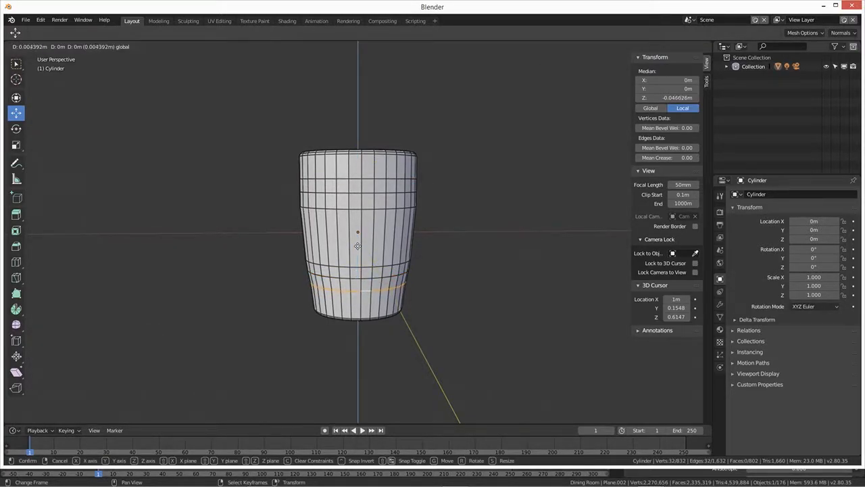
{"action": "left_click", "coordinate": [357, 245]}
Step: Delete the 2×2 block of outer faces at the front centre of the cup's upper band
{"action": "middle_click_drag", "start_coordinate": [407, 334], "coordinate": [421, 371]}
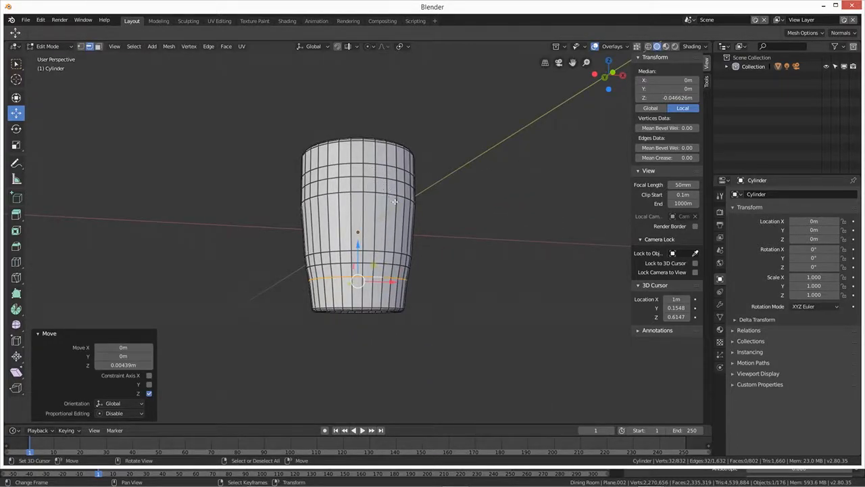
{"action": "mouse_move", "coordinate": [396, 308]}
{"action": "middle_mouse_down"}
{"action": "mouse_move", "coordinate": [384, 337]}
{"action": "mouse_move", "coordinate": [394, 309]}
{"action": "mouse_move", "coordinate": [386, 305]}
{"action": "middle_mouse_up"}
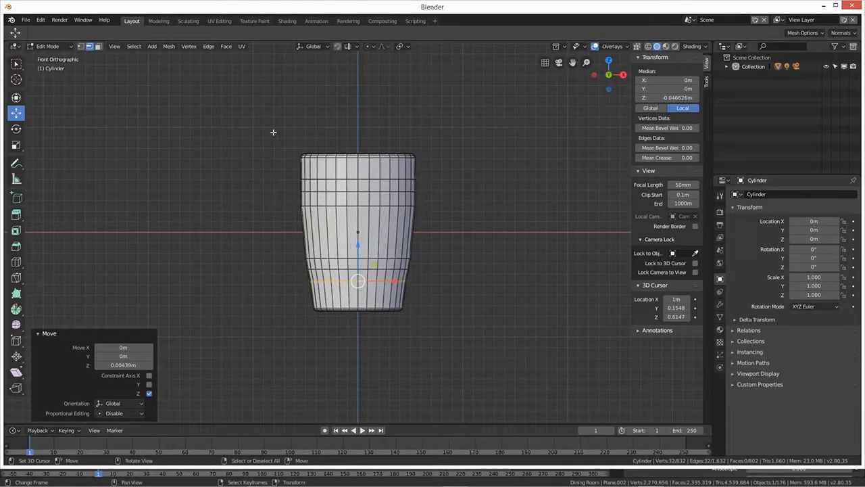
{"action": "left_click", "coordinate": [98, 46]}
{"action": "right_click", "coordinate": [354, 187]}
{"action": "right_click", "coordinate": [363, 187], "text": "shift"}
{"action": "right_click", "coordinate": [364, 197], "text": "shift"}
{"action": "right_click", "coordinate": [357, 198], "text": "shift"}
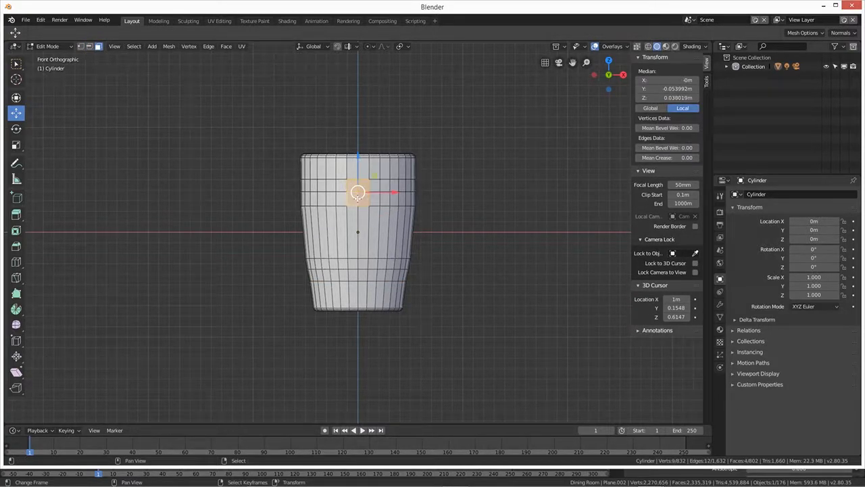
{"action": "key", "text": "x"}
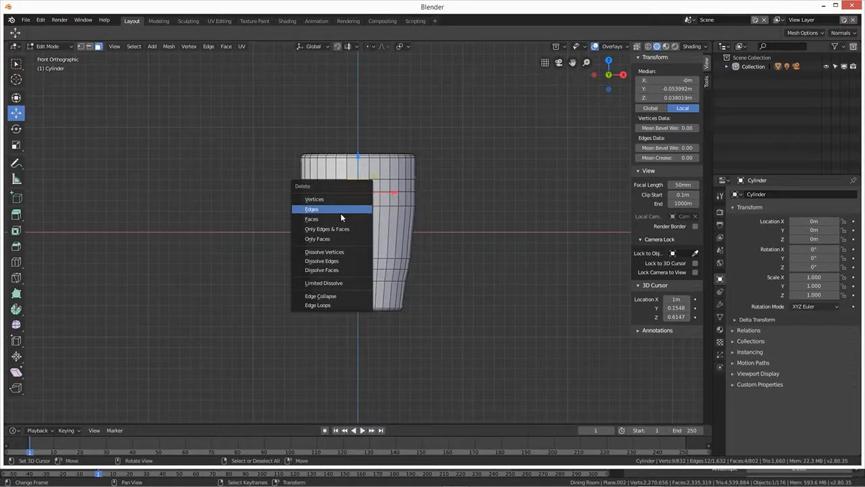
{"action": "left_click", "coordinate": [339, 216]}
Step: Delete the 2×2 block of outer faces at the front centre of the cup's lower band
{"action": "right_click", "coordinate": [354, 266]}
{"action": "right_click", "coordinate": [365, 266], "text": "shift"}
{"action": "right_click", "coordinate": [363, 275], "text": "shift"}
{"action": "right_click", "coordinate": [358, 272], "text": "shift"}
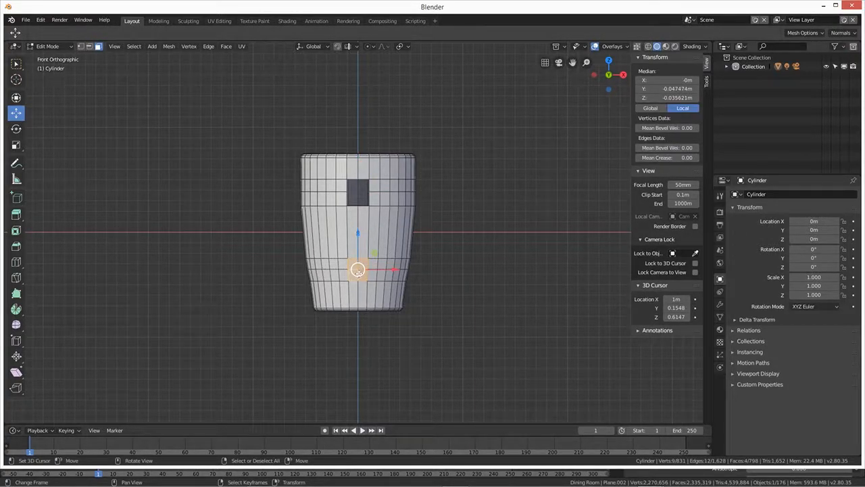
{"action": "key", "text": "x"}
{"action": "left_click", "coordinate": [359, 271]}
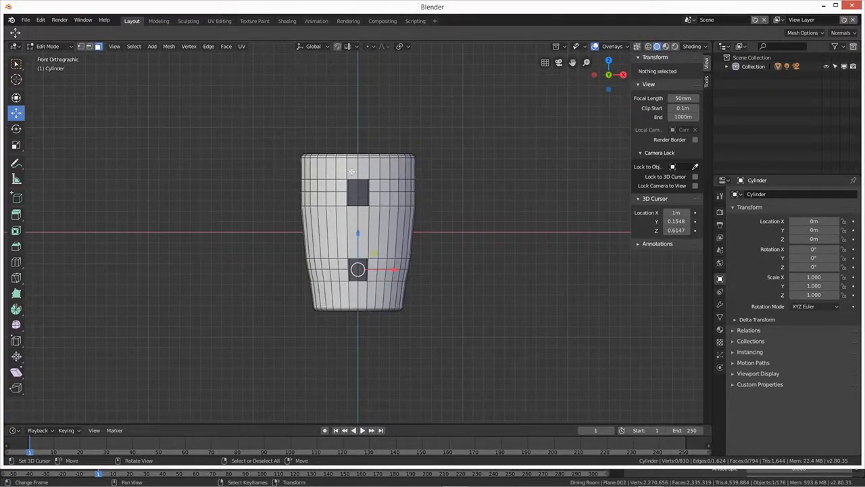
Step: Scale the upper opening's top and bottom middle vertices apart along Z by a factor of about 1.21
{"action": "left_click", "coordinate": [80, 46]}
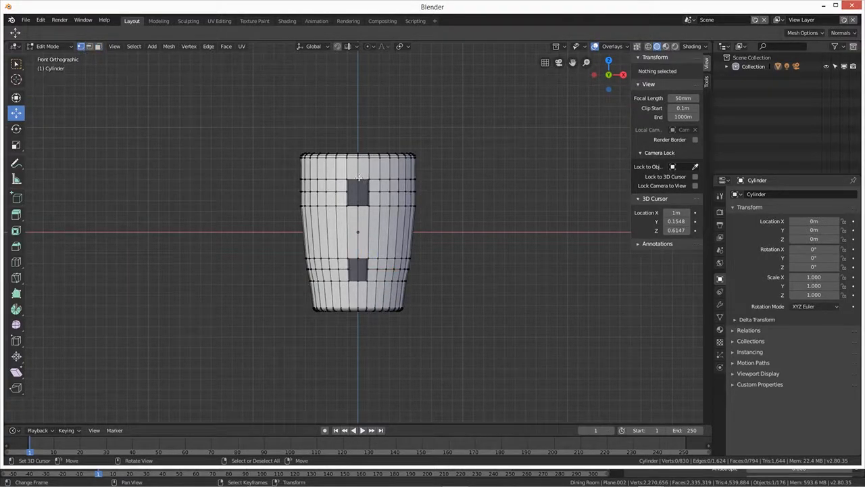
{"action": "right_click", "coordinate": [359, 177]}
{"action": "right_click", "coordinate": [359, 206], "text": "shift"}
{"action": "middle_click_drag", "start_coordinate": [369, 230], "coordinate": [392, 228]}
{"action": "scroll", "coordinate": [378, 227], "scroll_direction": "up", "scroll_amount": 1}
{"action": "scroll", "coordinate": [378, 227], "scroll_direction": "up", "scroll_amount": 1}
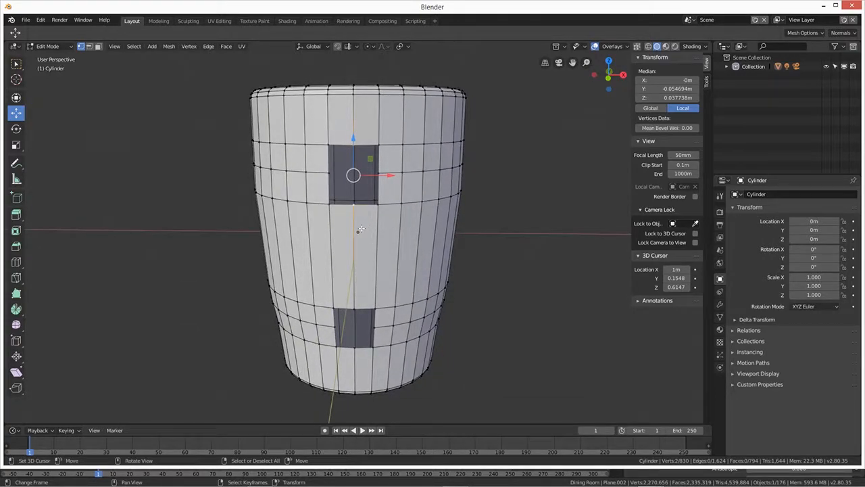
{"action": "key", "text": "s"}
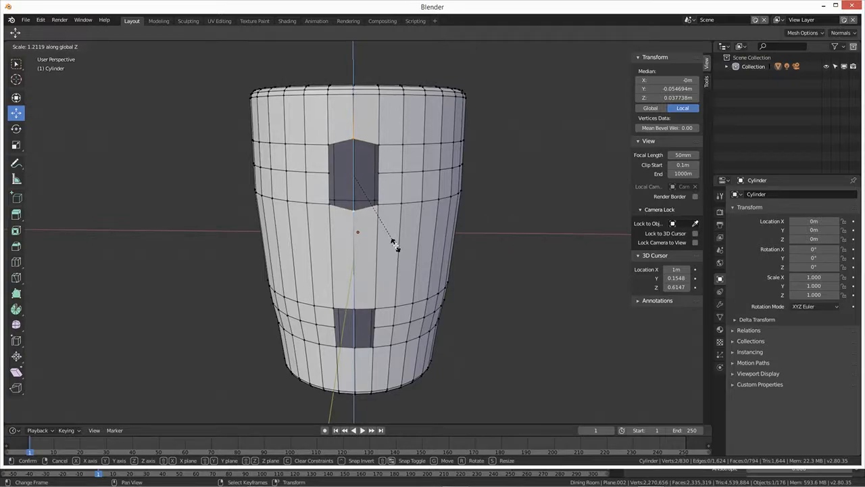
{"action": "left_click", "coordinate": [397, 240]}
{"action": "left_click_drag", "start_coordinate": [381, 175], "coordinate": [390, 175]}
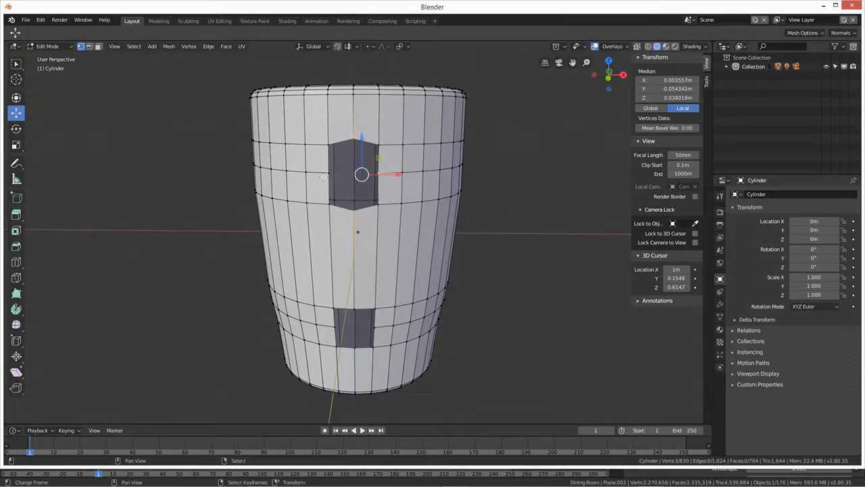
{"action": "key", "text": "ctrl+z"}
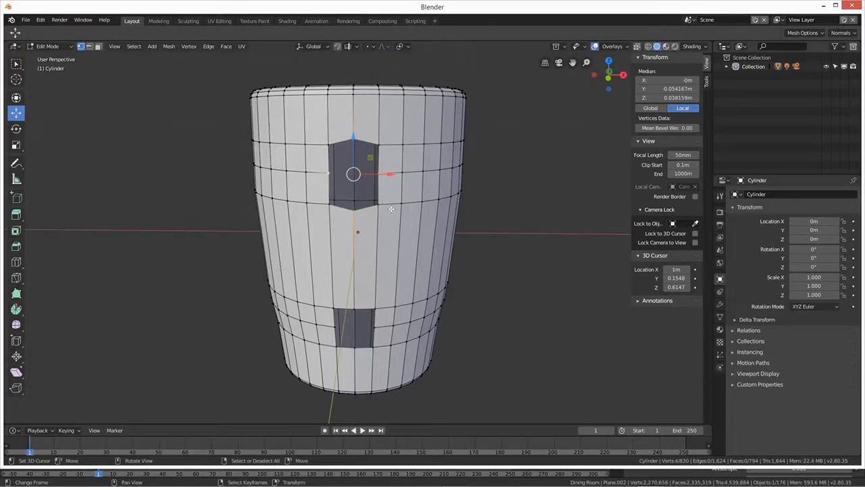
{"action": "key", "text": "x"}
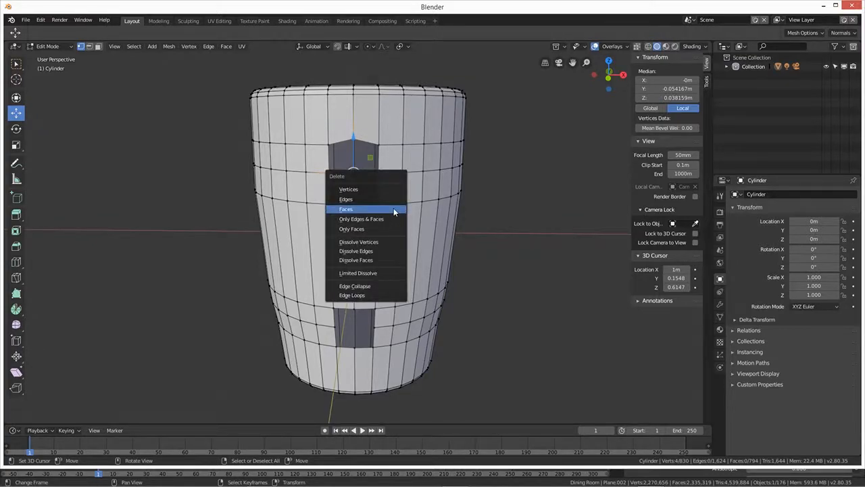
{"action": "left_click", "coordinate": [394, 212]}
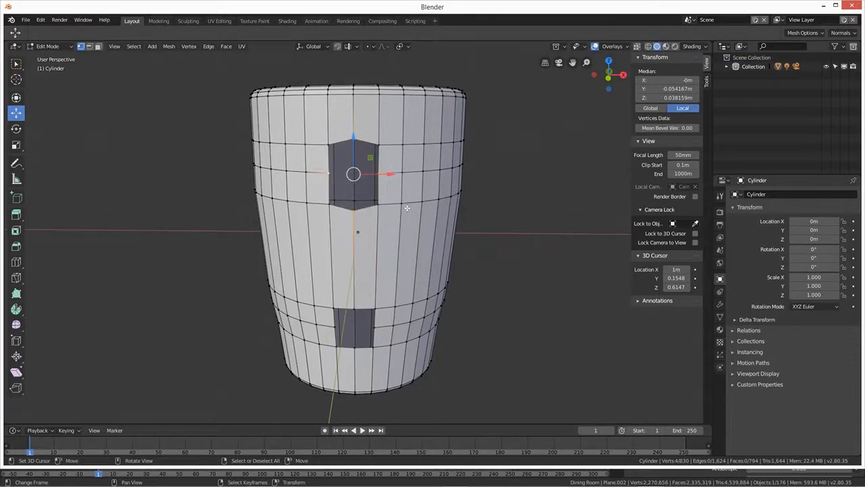
{"action": "key", "text": "s"}
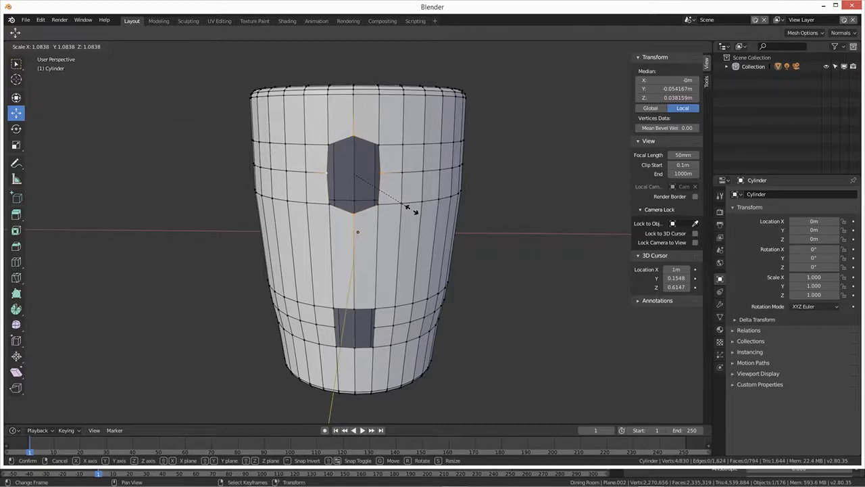
{"action": "left_click", "coordinate": [415, 211]}
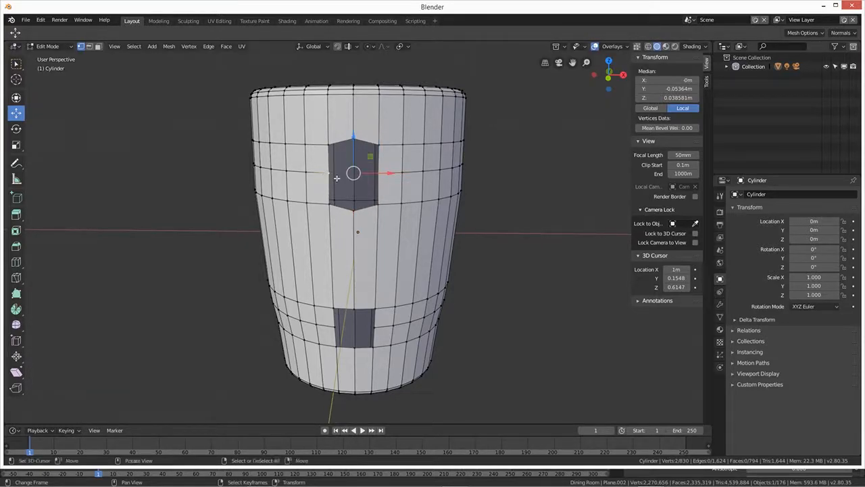
Step: Scale the upper opening's two middle side vertices apart along X by a factor of about 1.154
{"action": "key", "text": "s"}
{"action": "key", "text": "x"}
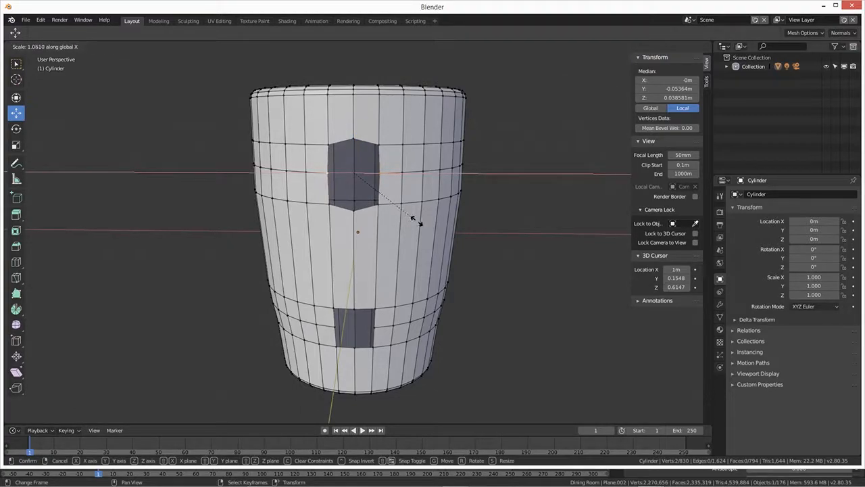
{"action": "left_click", "coordinate": [424, 222]}
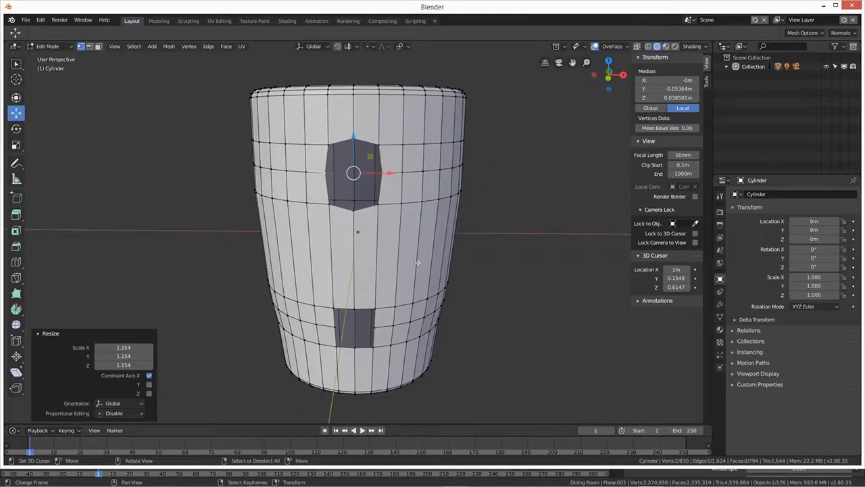
Step: Scale the lower opening's top and bottom middle vertices apart along Z by a factor of about 1.244
{"action": "middle_click_drag", "start_coordinate": [414, 286], "coordinate": [360, 253]}
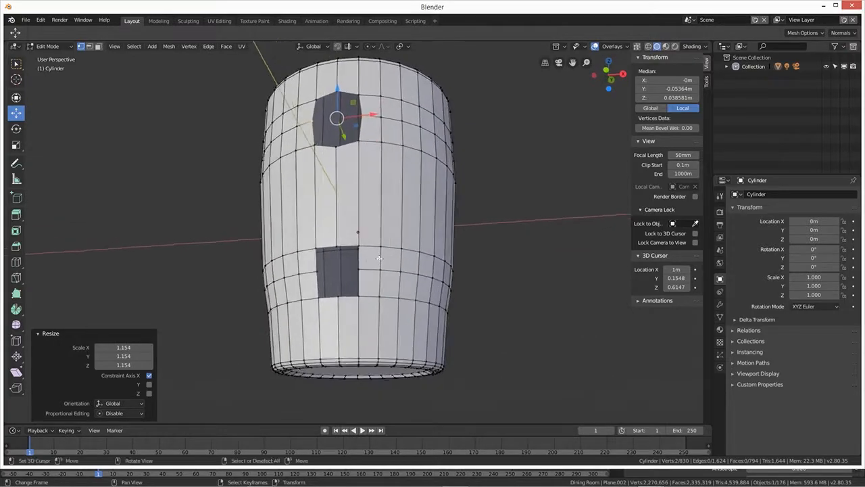
{"action": "left_click", "coordinate": [337, 247]}
{"action": "left_click", "coordinate": [357, 294], "text": "shift"}
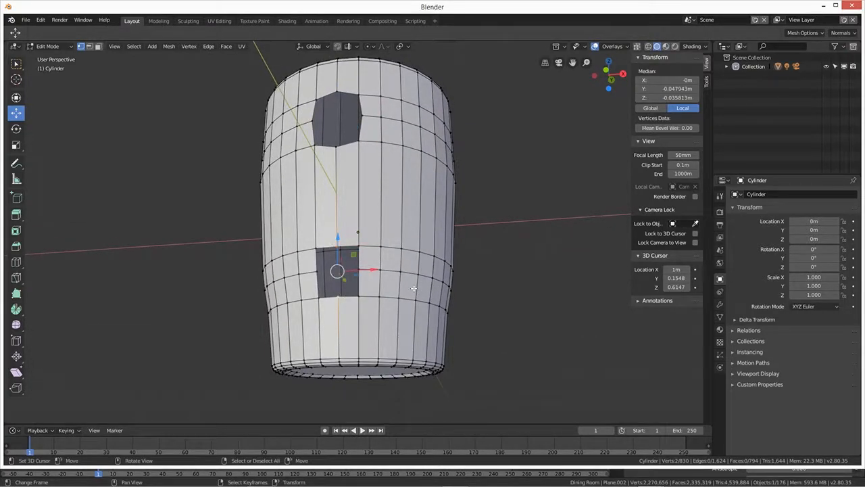
{"action": "key", "text": "s"}
{"action": "key", "text": "z"}
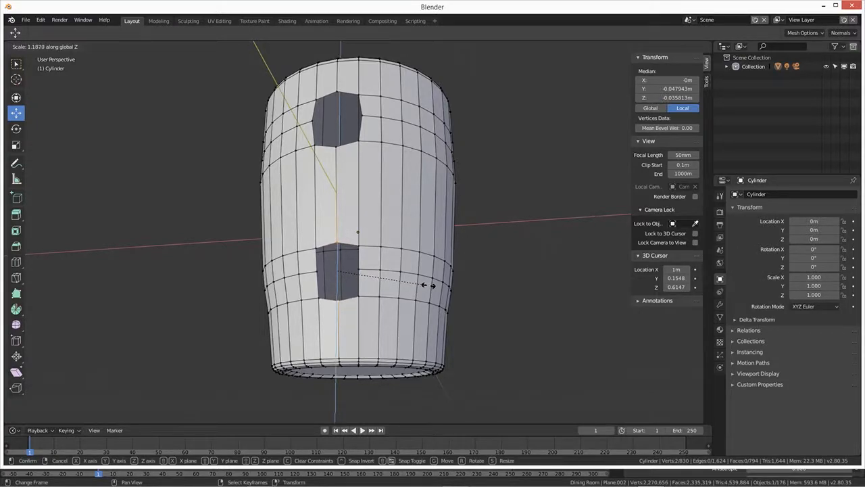
{"action": "left_click", "coordinate": [432, 285]}
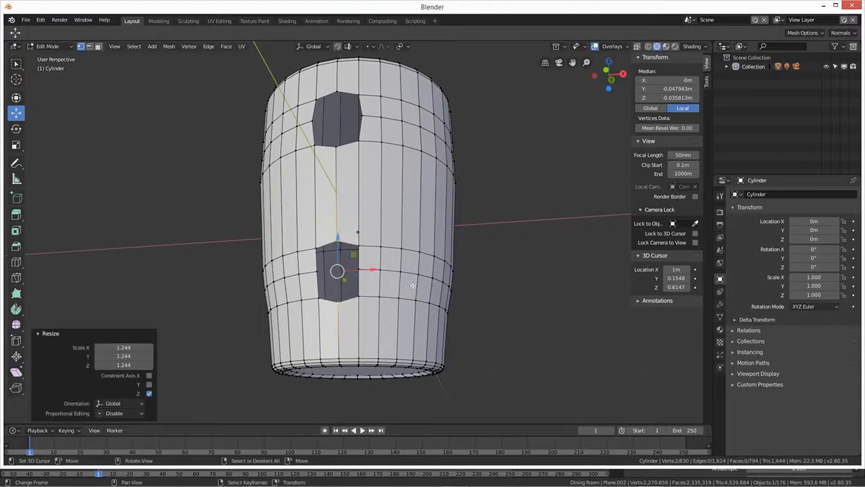
Step: Scale the lower opening's two middle side vertices apart along X by a factor of about 1.187
{"action": "left_click", "coordinate": [359, 269]}
{"action": "left_click", "coordinate": [316, 274], "text": "shift"}
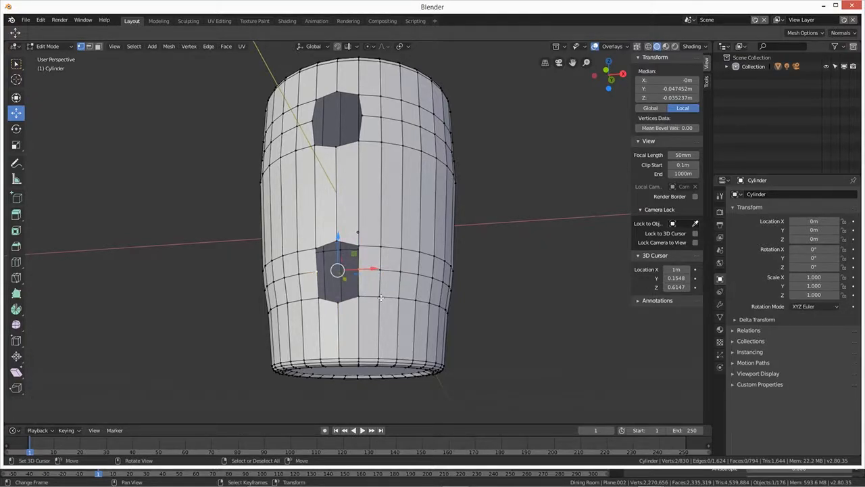
{"action": "key", "text": "s"}
{"action": "key", "text": "x"}
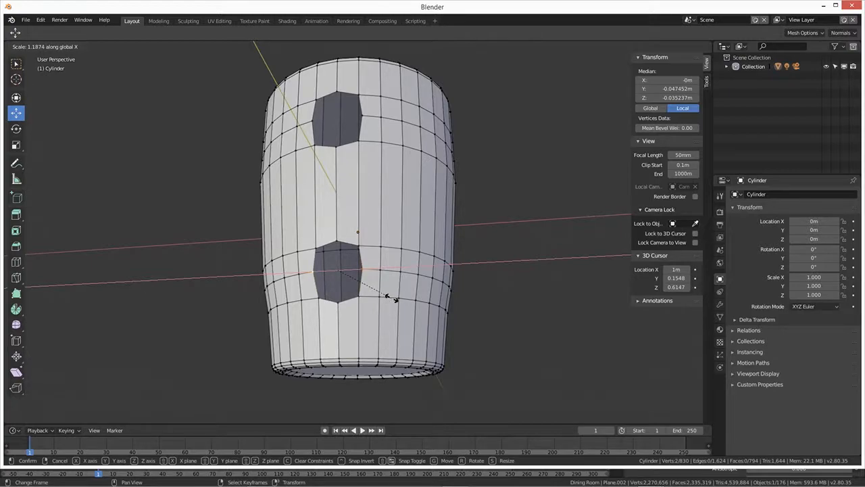
{"action": "left_click", "coordinate": [396, 299]}
Step: Extrude the upper opening's edge loop outward along Y by about -0.00335 m and nudge it about -0.00017 m further
{"action": "middle_click_drag", "start_coordinate": [396, 300], "coordinate": [403, 336]}
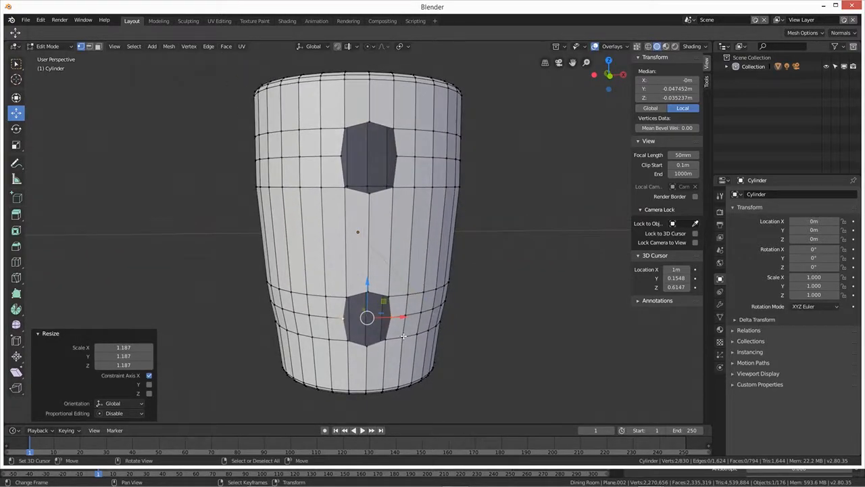
{"action": "middle_click_drag", "start_coordinate": [430, 300], "coordinate": [400, 225]}
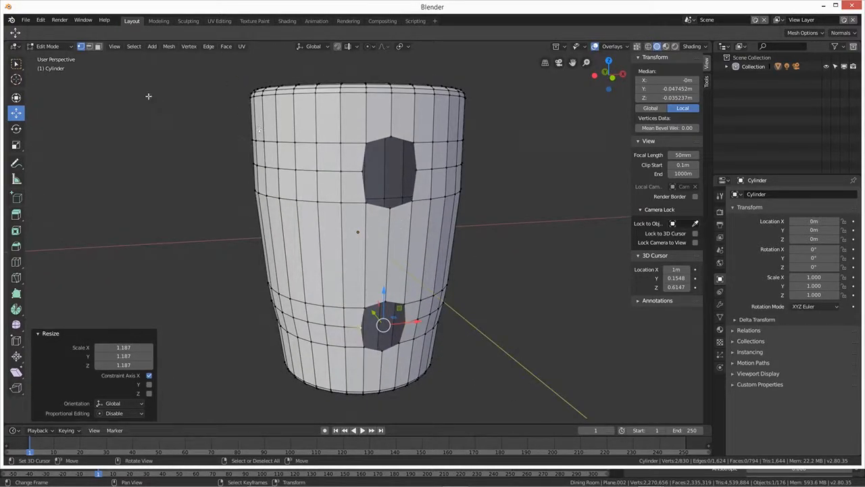
{"action": "left_click", "coordinate": [88, 46]}
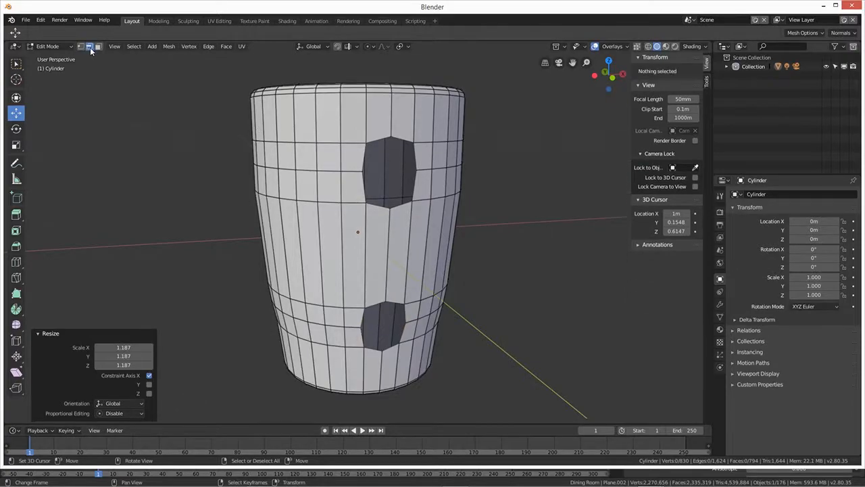
{"action": "left_click", "coordinate": [406, 203], "text": "alt"}
{"action": "middle_click_drag", "start_coordinate": [419, 240], "coordinate": [350, 252]}
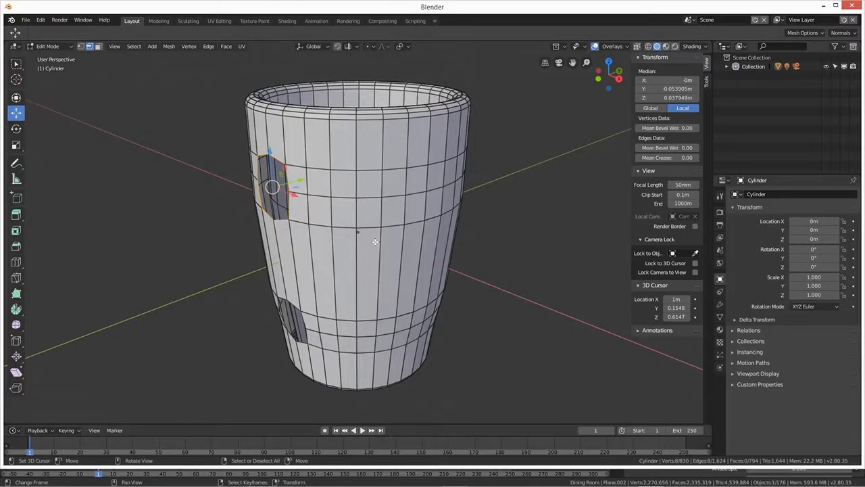
{"action": "key", "text": "g"}
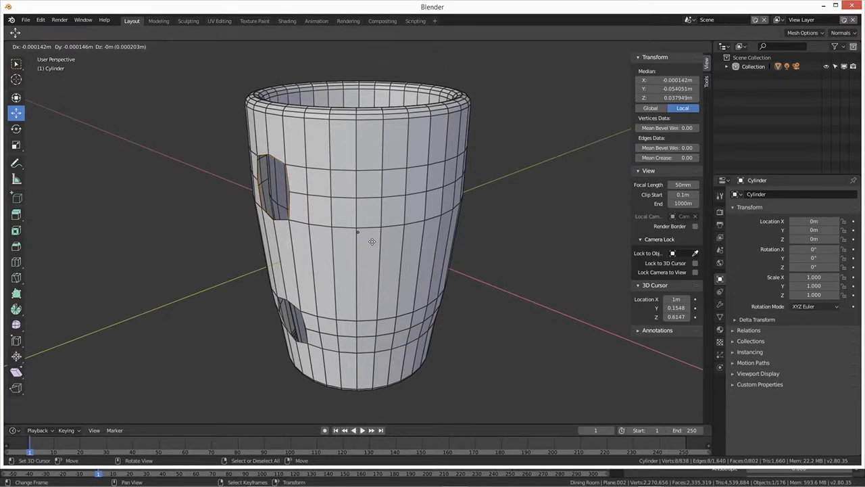
{"action": "key", "text": "y"}
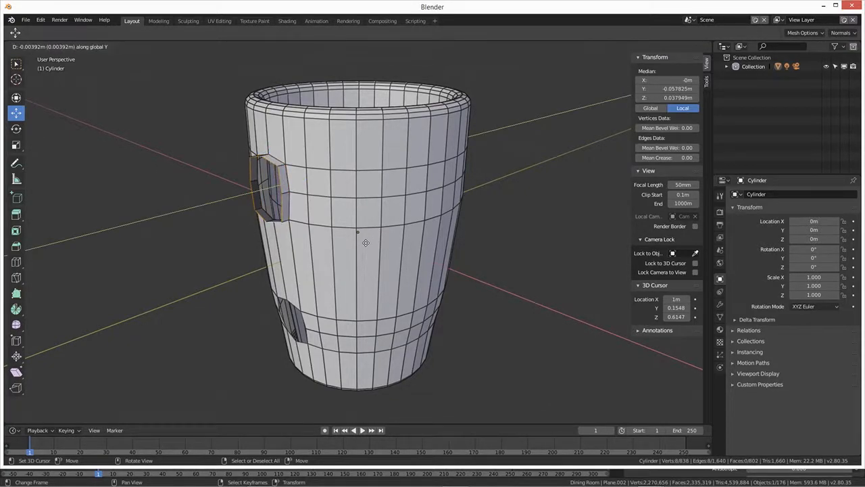
{"action": "left_click", "coordinate": [366, 242]}
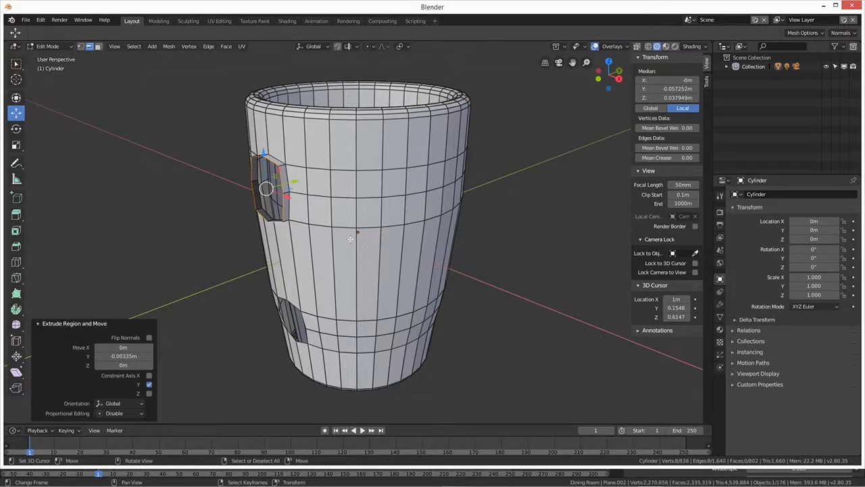
{"action": "key", "text": "e"}
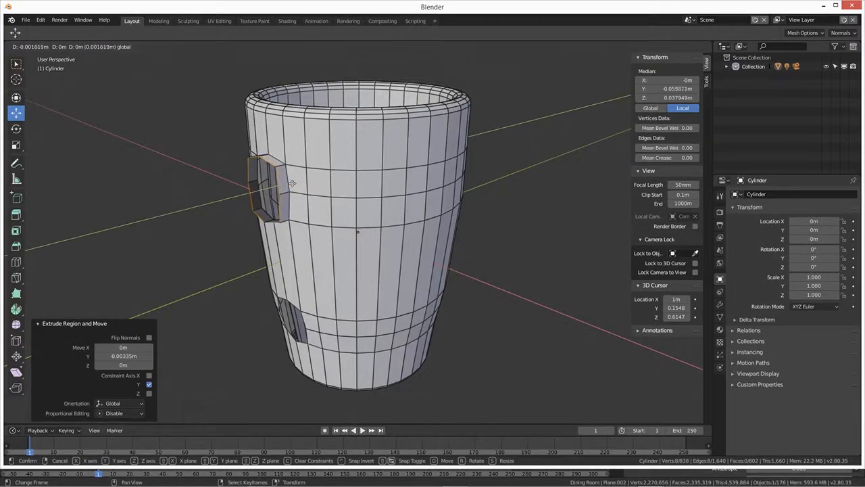
{"action": "left_click", "coordinate": [295, 183]}
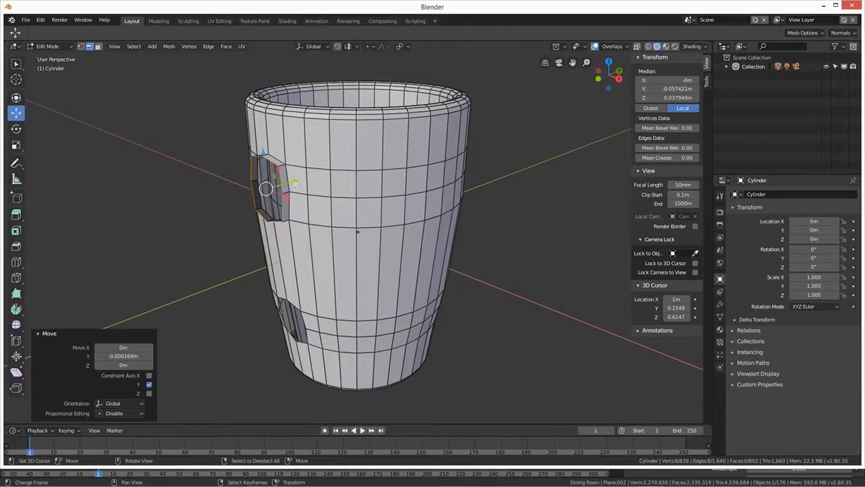
Step: Extrude the lower opening's edge loop outward along Y by about -0.00351 m
{"action": "middle_click_drag", "start_coordinate": [326, 270], "coordinate": [405, 208]}
{"action": "middle_click_drag", "start_coordinate": [448, 330], "coordinate": [430, 313]}
{"action": "left_click", "coordinate": [419, 292]}
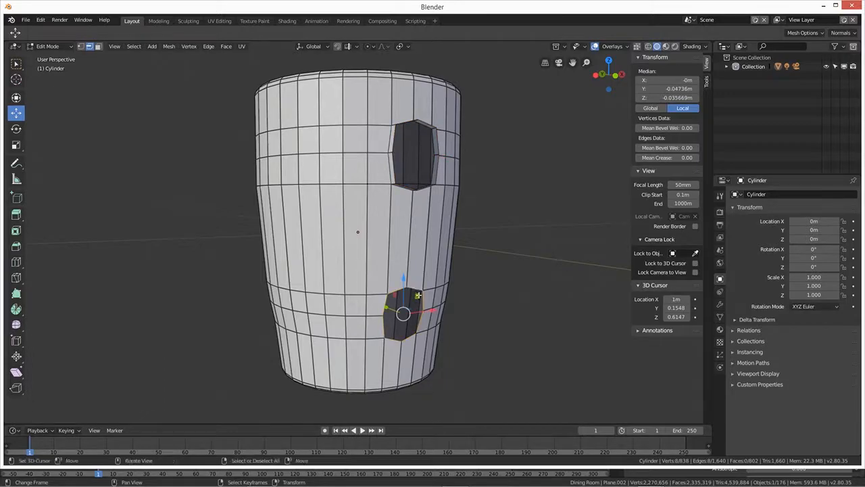
{"action": "middle_click_drag", "start_coordinate": [438, 344], "coordinate": [399, 365]}
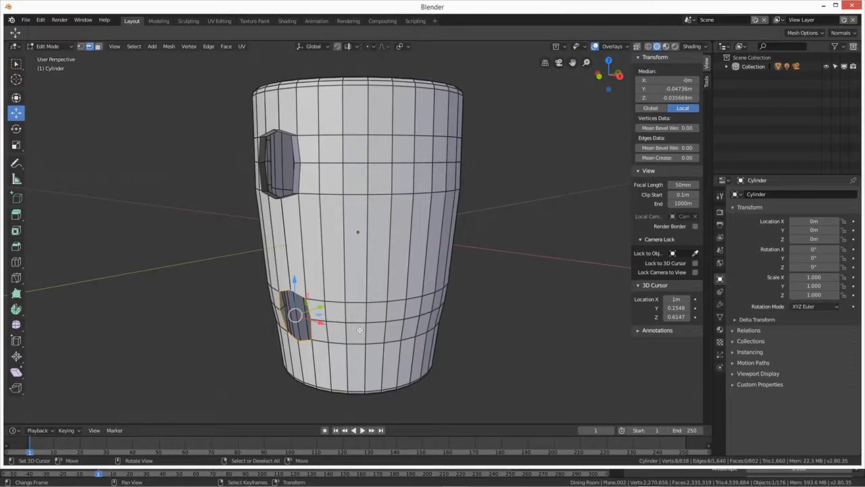
{"action": "key", "text": "e"}
{"action": "key", "text": "y"}
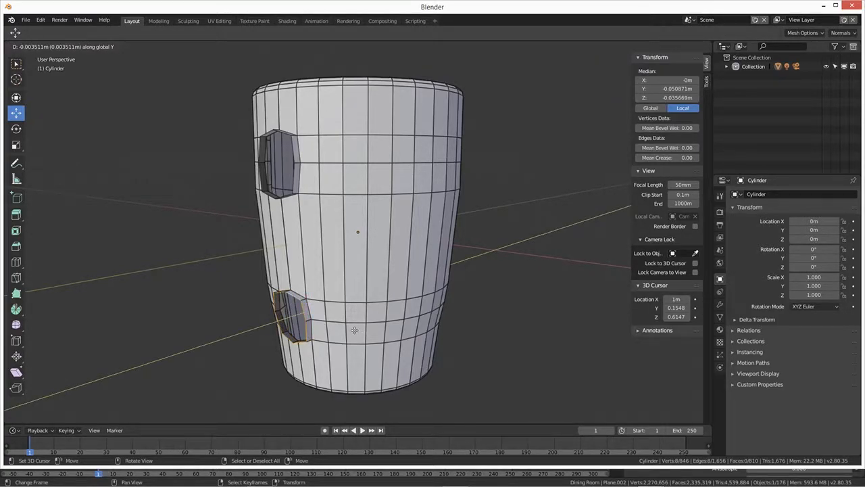
{"action": "left_click", "coordinate": [354, 330]}
Step: Scale the lower opening's extruded edge loop down uniformly to about 0.752
{"action": "middle_click_drag", "start_coordinate": [358, 349], "coordinate": [403, 342]}
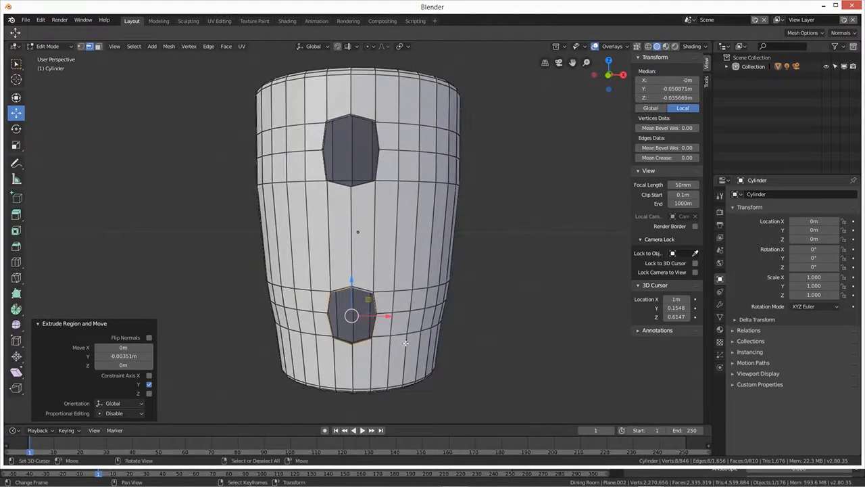
{"action": "key", "text": "s"}
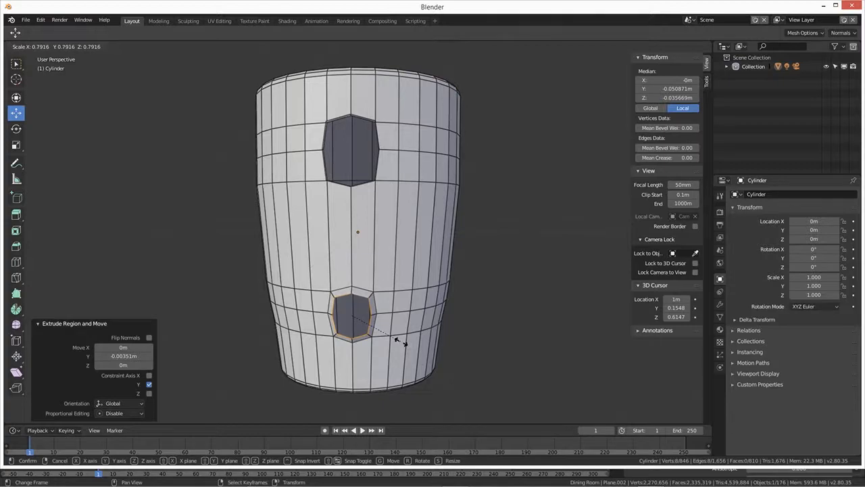
{"action": "left_click", "coordinate": [399, 340]}
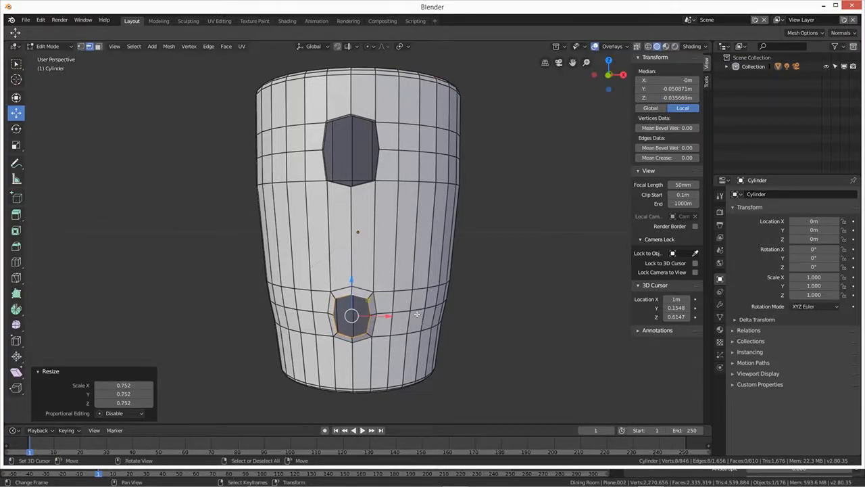
Step: Scale the upper opening's extruded edge loop down uniformly to about 0.842
{"action": "middle_click_drag", "start_coordinate": [372, 192], "coordinate": [303, 178]}
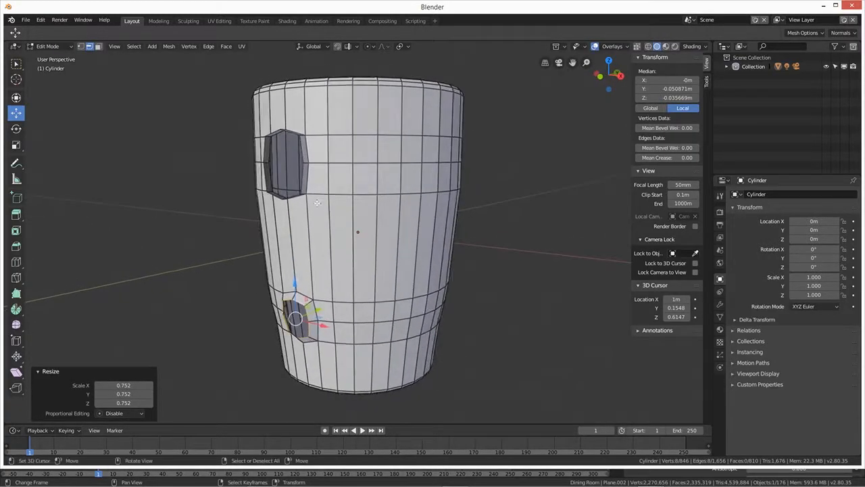
{"action": "left_click", "coordinate": [302, 177]}
{"action": "middle_click_drag", "start_coordinate": [394, 228], "coordinate": [419, 232]}
{"action": "key", "text": "s"}
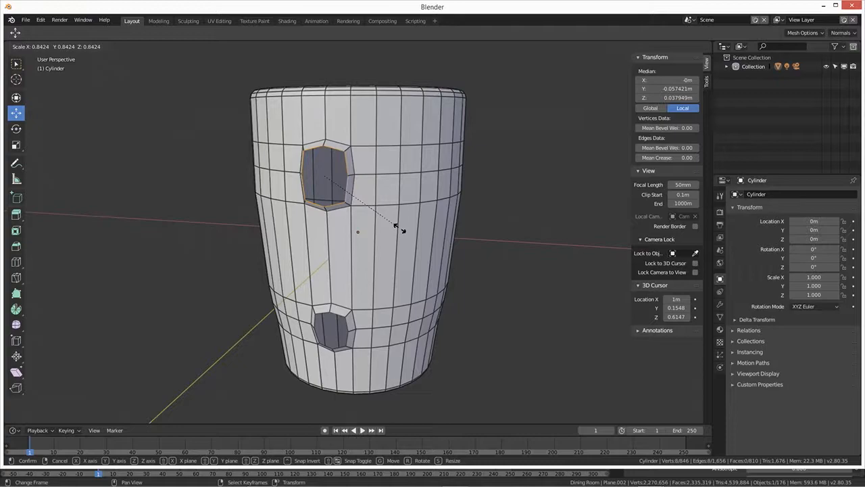
{"action": "left_click", "coordinate": [402, 230]}
{"action": "middle_click_drag", "start_coordinate": [402, 230], "coordinate": [342, 198]}
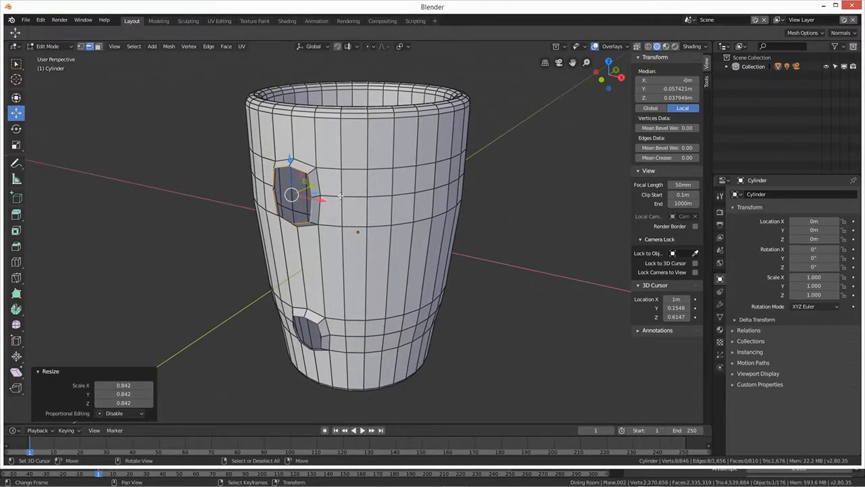
Step: Move the upper opening's scaled edge loop outward along Y by about -0.00071 m
{"action": "key", "text": "g"}
{"action": "key", "text": "y"}
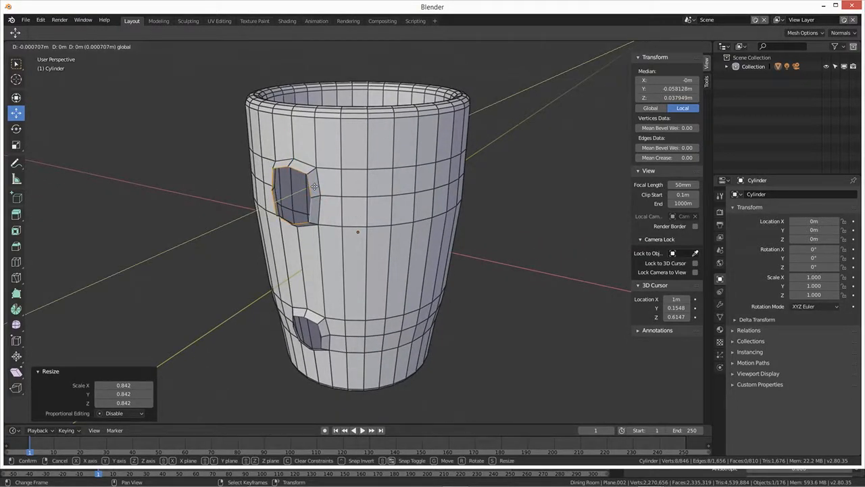
{"action": "left_click", "coordinate": [315, 187]}
{"action": "middle_click_drag", "start_coordinate": [315, 186], "coordinate": [469, 329]}
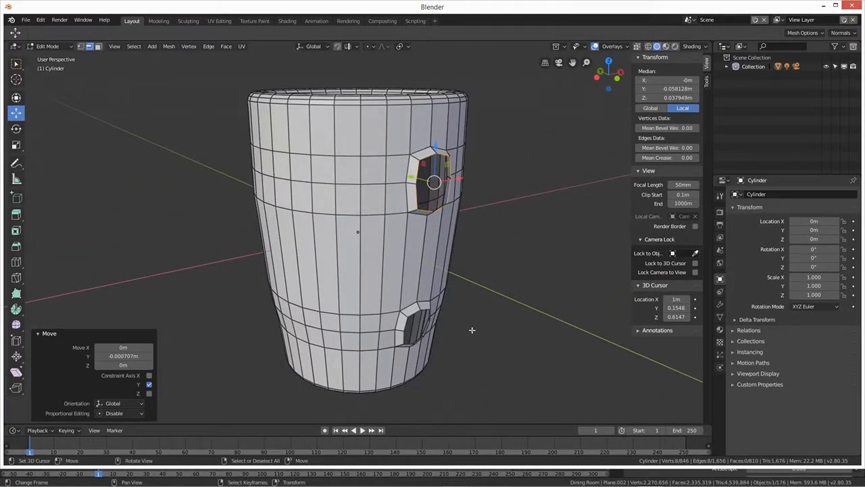
Step: Return to Object Mode and apply smooth shading to the cup
{"action": "key", "text": "Tab"}
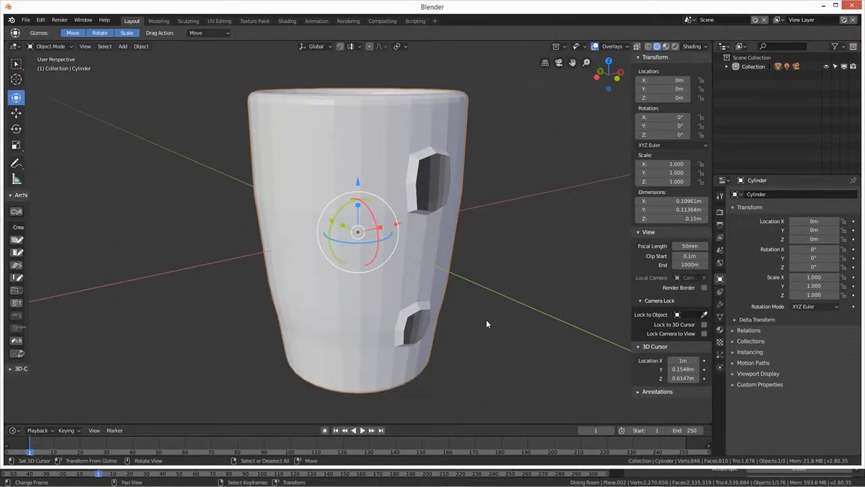
{"action": "right_click", "coordinate": [486, 319]}
{"action": "left_click", "coordinate": [465, 311]}
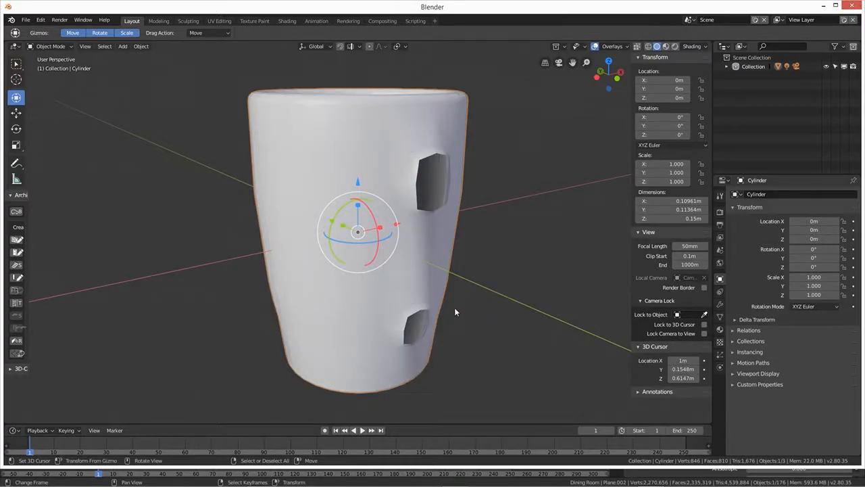
{"action": "middle_click_drag", "start_coordinate": [343, 299], "coordinate": [283, 265]}
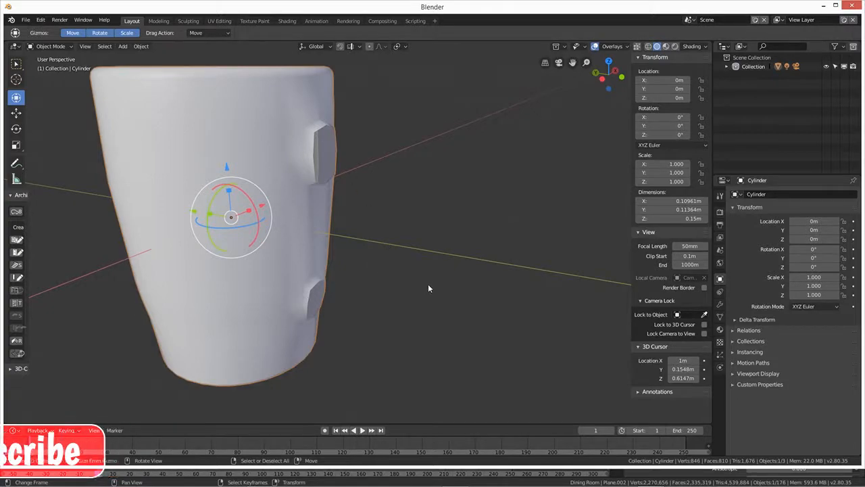
{"action": "middle_click_drag", "start_coordinate": [392, 289], "coordinate": [340, 300]}
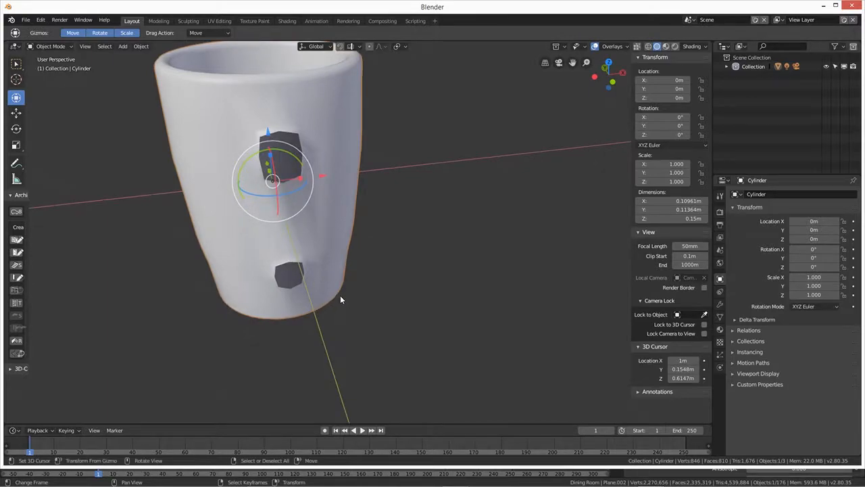
Step: Add a Bezier curve and move it down along Z by about -1.46 m
{"action": "middle_click_drag", "start_coordinate": [363, 304], "coordinate": [415, 285]}
{"action": "key", "text": "shift+a"}
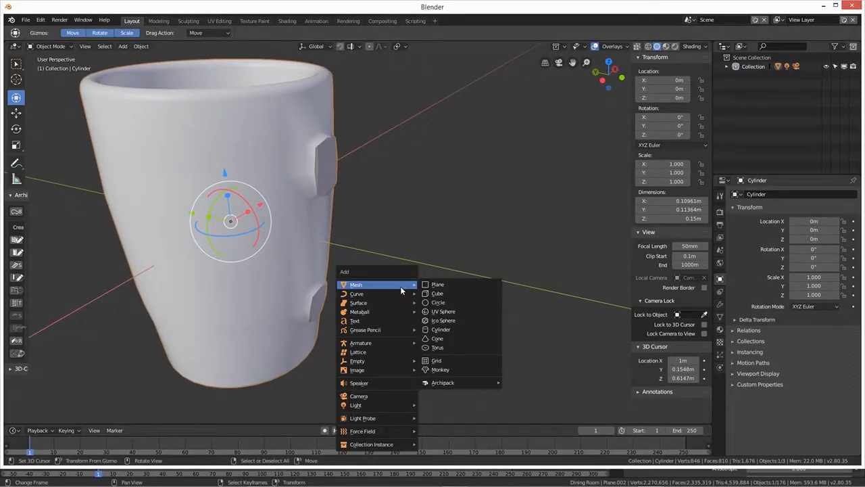
{"action": "mouse_move", "coordinate": [398, 295]}
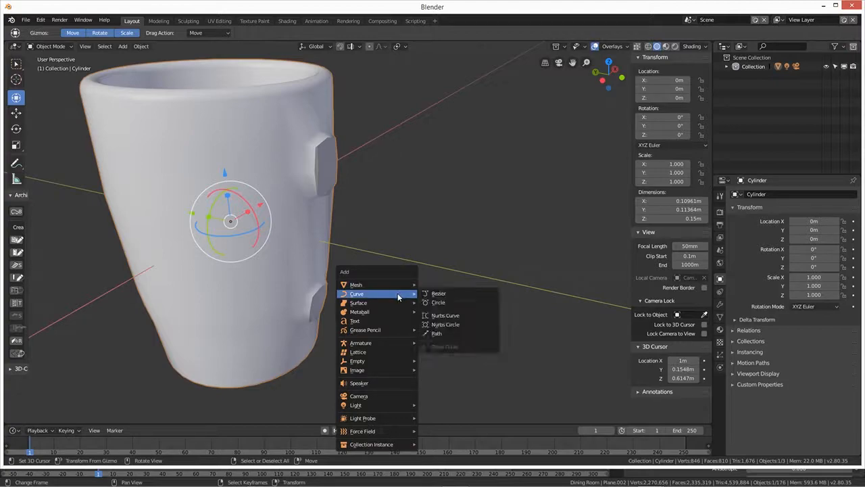
{"action": "left_click", "coordinate": [434, 294]}
{"action": "scroll", "coordinate": [386, 302], "scroll_direction": "down", "scroll_amount": 8}
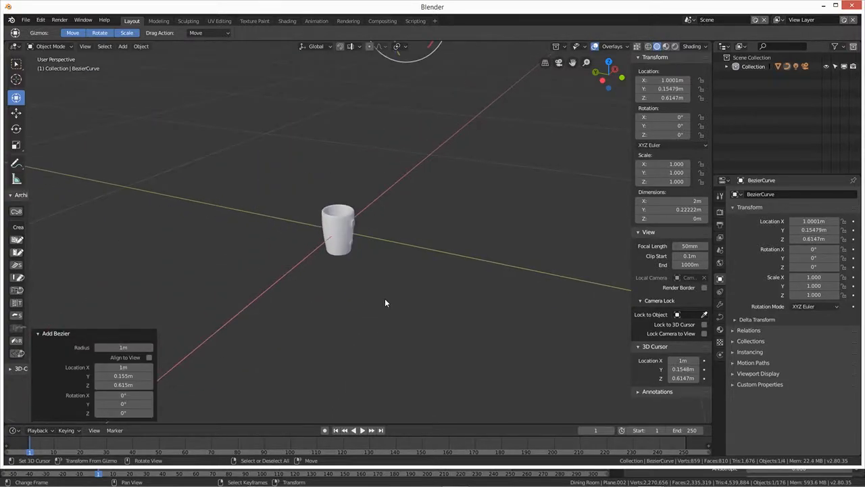
{"action": "left_click_drag", "start_coordinate": [381, 98], "coordinate": [381, 213]}
Step: Move the Bezier curve near the cup, to about X 0.199 m, Y -0.605 m and Z 0.023 m
{"action": "middle_click_drag", "start_coordinate": [430, 245], "coordinate": [365, 283]}
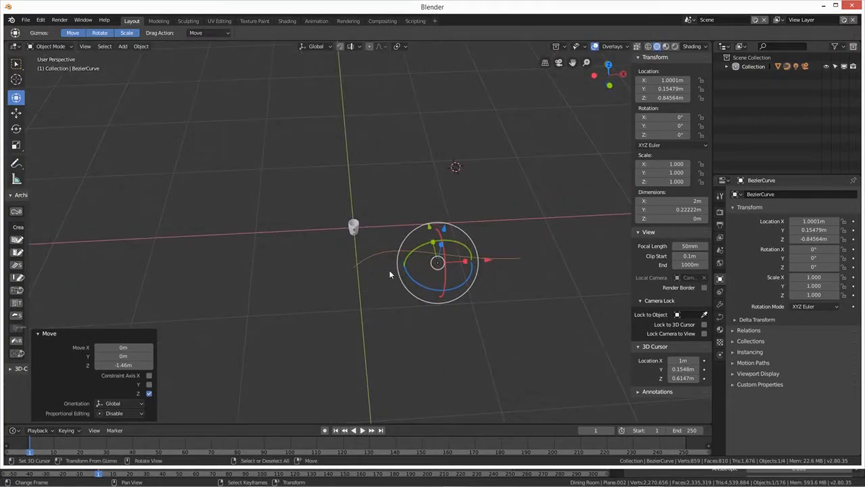
{"action": "left_click_drag", "start_coordinate": [465, 261], "coordinate": [395, 258]}
{"action": "middle_click_drag", "start_coordinate": [395, 259], "coordinate": [482, 266]}
{"action": "left_click_drag", "start_coordinate": [350, 254], "coordinate": [356, 172]}
{"action": "middle_click_drag", "start_coordinate": [356, 225], "coordinate": [387, 298]}
{"action": "left_click_drag", "start_coordinate": [297, 205], "coordinate": [365, 219]}
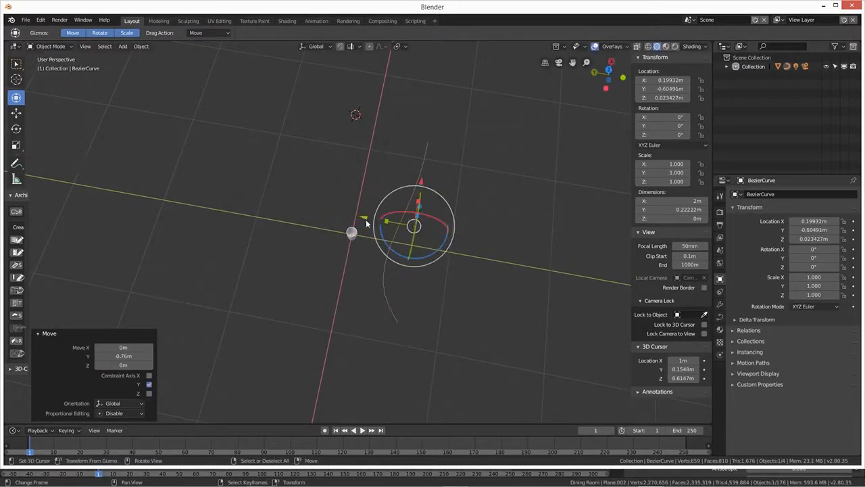
{"action": "middle_click_drag", "start_coordinate": [422, 275], "coordinate": [490, 300]}
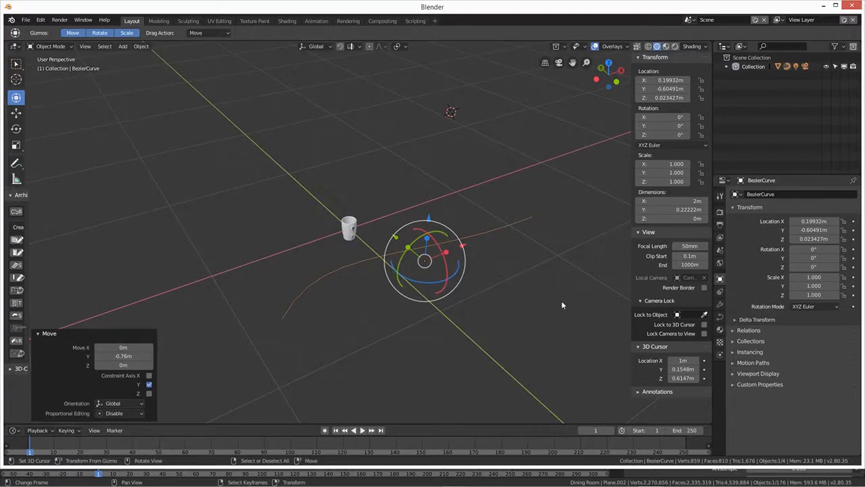
Step: Scale the Bezier curve uniformly to about 0.114 and move it beside the cup, to about X -0.042 m and Y -0.194 m
{"action": "key", "text": "s"}
{"action": "left_click", "coordinate": [428, 275]}
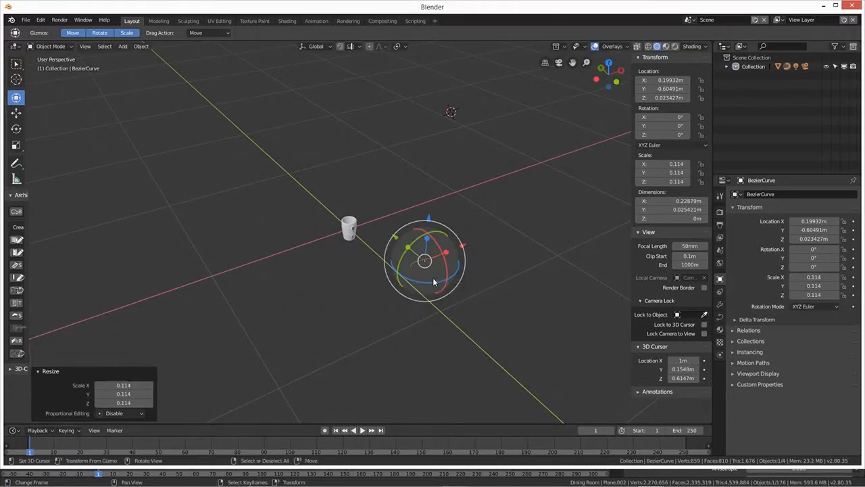
{"action": "left_click_drag", "start_coordinate": [395, 236], "coordinate": [362, 215]}
{"action": "left_click_drag", "start_coordinate": [423, 220], "coordinate": [404, 227]}
{"action": "scroll", "coordinate": [383, 254], "scroll_direction": "up", "scroll_amount": 10}
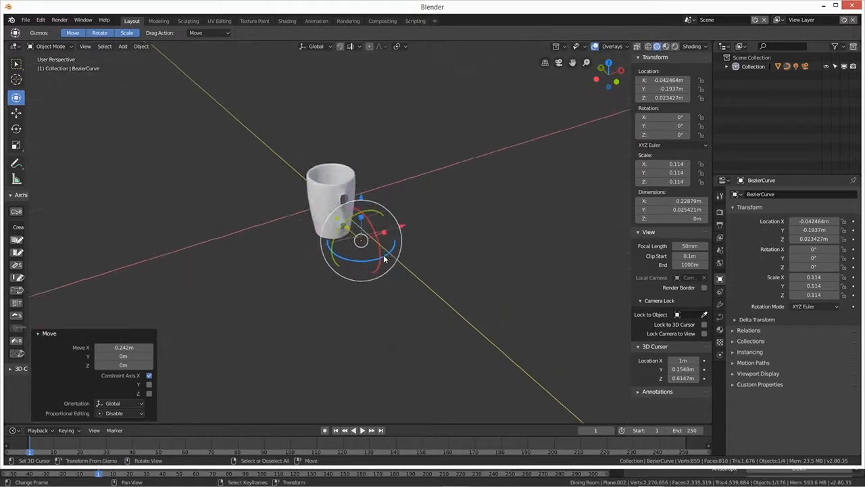
Step: Stand the Bezier curve upright by setting its Y rotation to 90°
{"action": "middle_click_drag", "start_coordinate": [403, 290], "coordinate": [431, 270]}
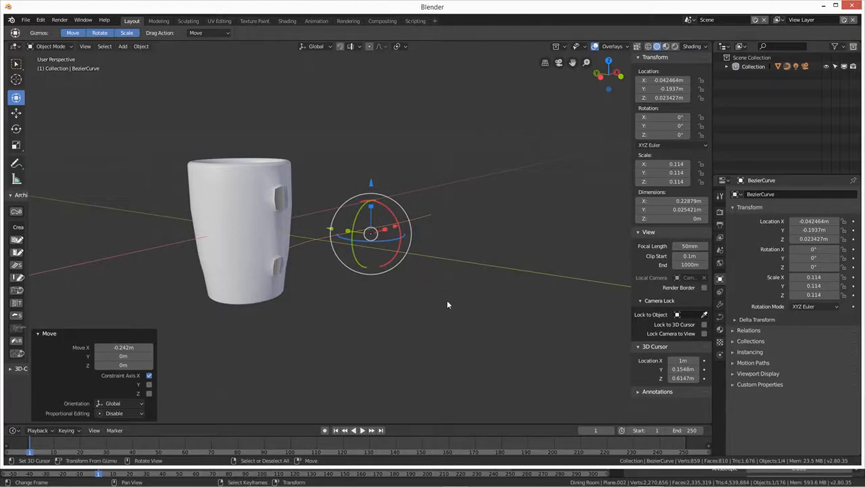
{"action": "middle_click_drag", "start_coordinate": [450, 296], "coordinate": [447, 325]}
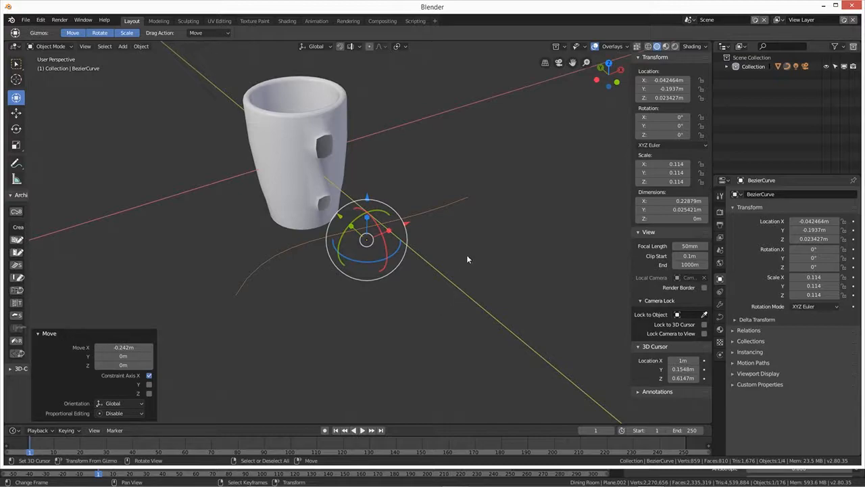
{"action": "middle_click_drag", "start_coordinate": [449, 269], "coordinate": [405, 218]}
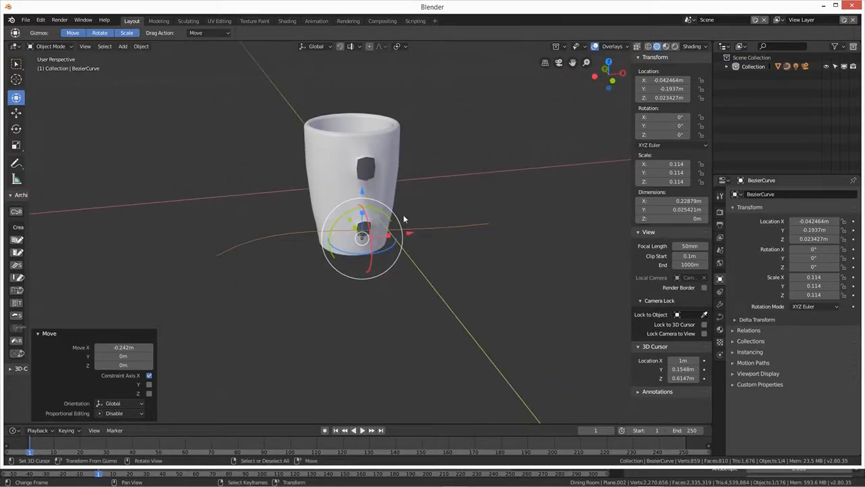
{"action": "left_click_drag", "start_coordinate": [386, 215], "coordinate": [411, 238]}
{"action": "left_click", "coordinate": [669, 126]}
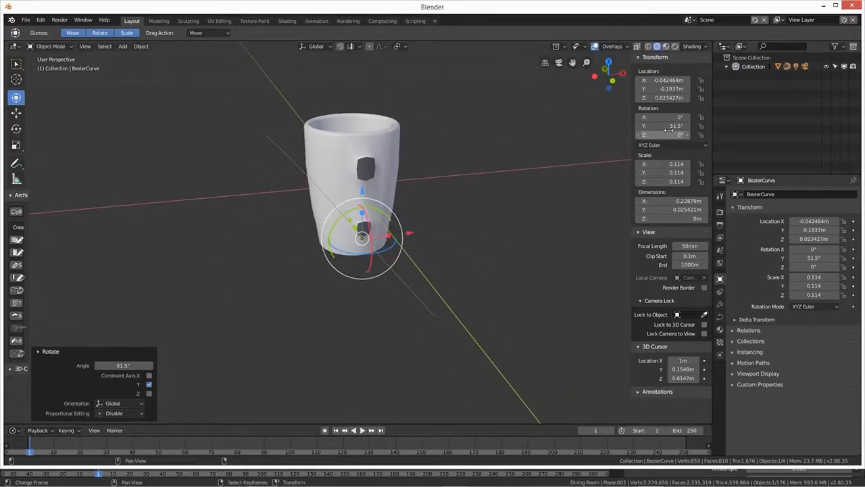
{"action": "type", "text": "90"}
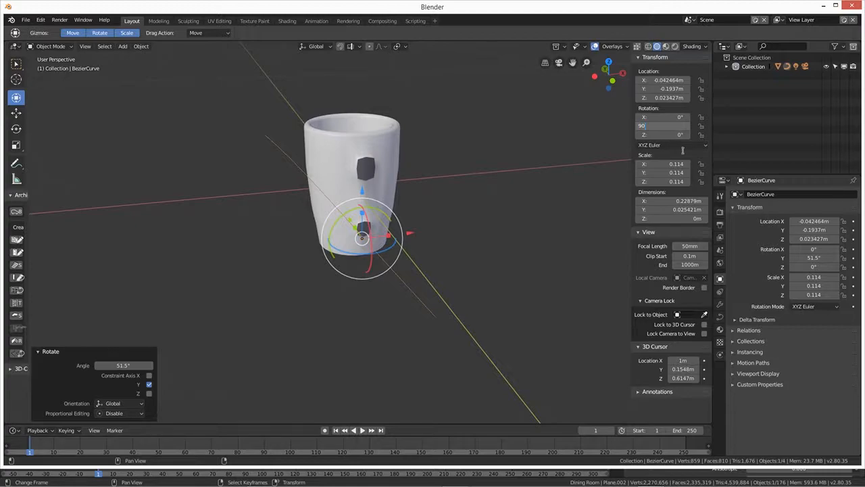
{"action": "key", "text": "Return"}
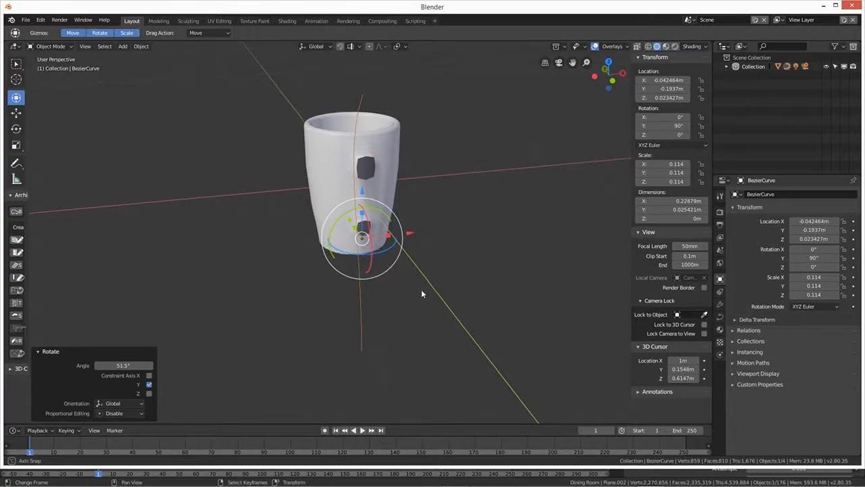
Step: Move the upright curve closer to the cup's openings, to about X -0.006 m and Y -0.117 m
{"action": "middle_click_drag", "start_coordinate": [421, 289], "coordinate": [477, 292]}
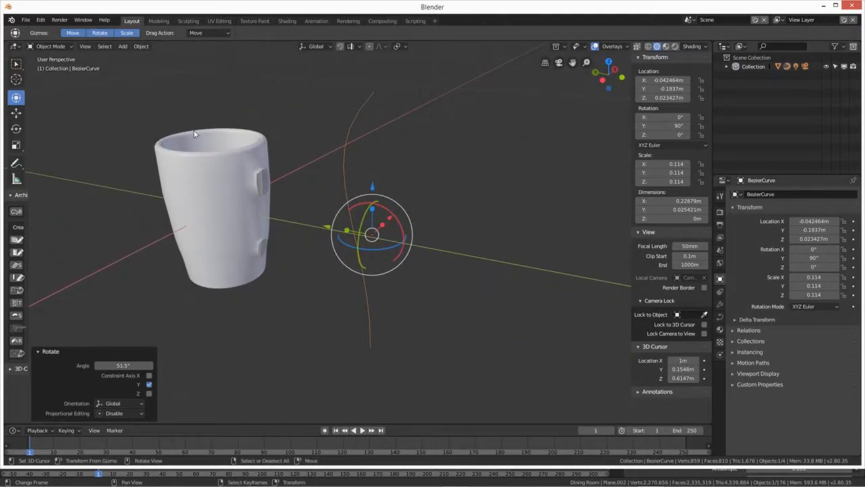
{"action": "middle_click_drag", "start_coordinate": [350, 261], "coordinate": [329, 255]}
{"action": "middle_click_drag", "start_coordinate": [389, 308], "coordinate": [448, 225]}
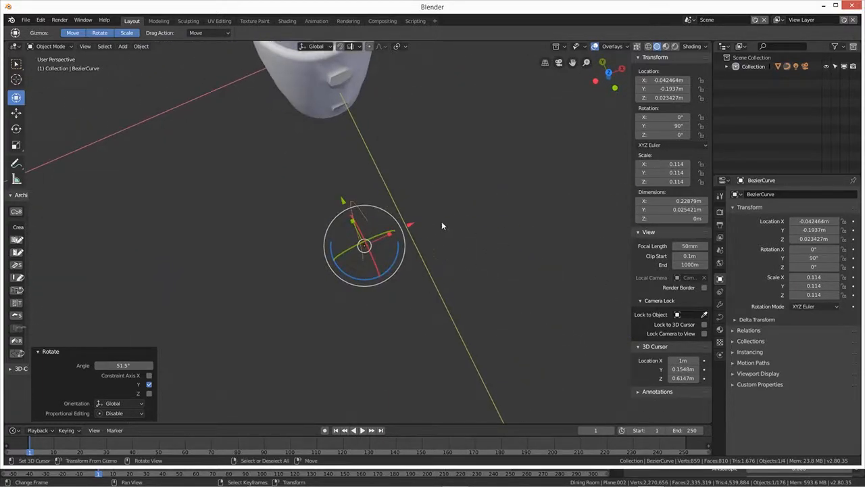
{"action": "key", "text": "g"}
{"action": "left_click", "coordinate": [460, 207]}
{"action": "key", "text": "g"}
{"action": "left_click", "coordinate": [450, 211]}
{"action": "key", "text": "g"}
{"action": "key", "text": "y"}
{"action": "left_click", "coordinate": [373, 255]}
{"action": "middle_click_drag", "start_coordinate": [374, 255], "coordinate": [373, 279]}
Step: In Edit Mode, swing the upper point's handle away from the cup and reposition the lower point's end handle to bend the curve
{"action": "key", "text": "Tab"}
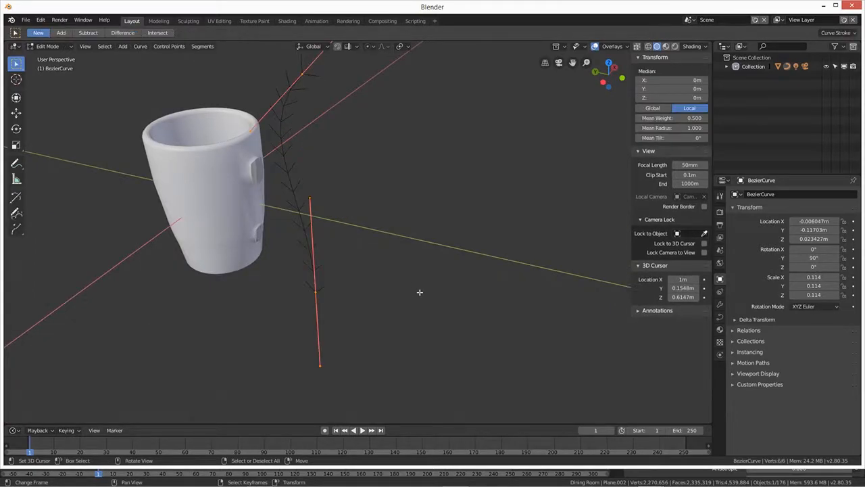
{"action": "left_click", "coordinate": [252, 136]}
{"action": "key", "text": "g"}
{"action": "left_click", "coordinate": [413, 130]}
{"action": "left_click", "coordinate": [320, 362]}
{"action": "key", "text": "g"}
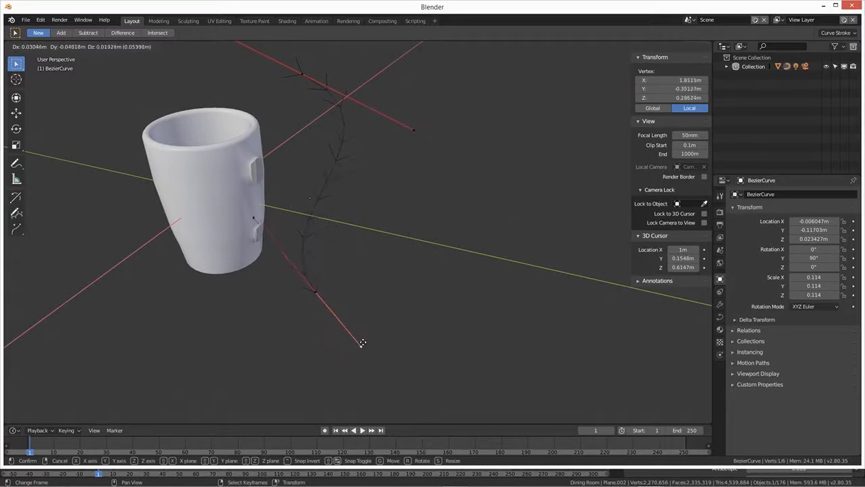
{"action": "left_click", "coordinate": [262, 262]}
Step: Reshape the curve's lower end and move its upper control point toward the upper opening by about -0.0397, 0.026, -0.0802 m
{"action": "middle_click_drag", "start_coordinate": [262, 262], "coordinate": [387, 150]}
{"action": "left_click", "coordinate": [380, 297]}
{"action": "key", "text": "g"}
{"action": "left_click", "coordinate": [375, 223]}
{"action": "left_click", "coordinate": [304, 84]}
{"action": "key", "text": "g"}
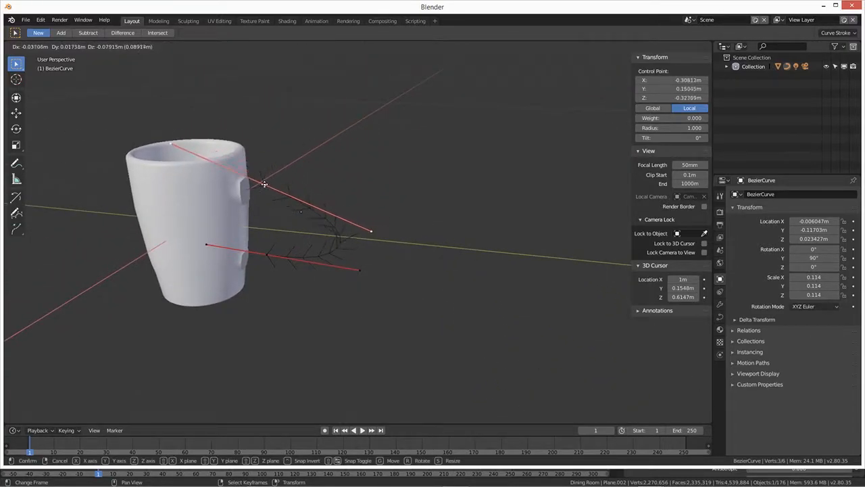
{"action": "left_click", "coordinate": [365, 304]}
Step: Shift the curve's control points and handles sideways to line them up with the cup's two openings
{"action": "middle_click_drag", "start_coordinate": [365, 305], "coordinate": [410, 202]}
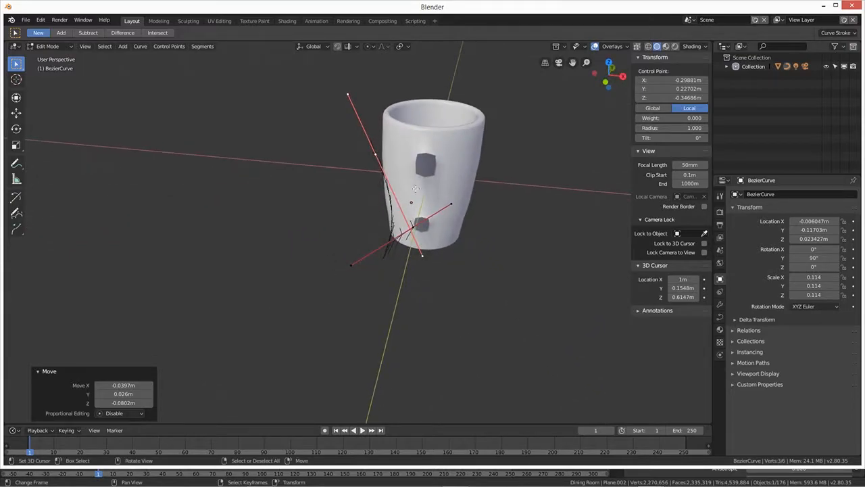
{"action": "right_click_drag", "start_coordinate": [375, 156], "coordinate": [433, 169]}
{"action": "right_click_drag", "start_coordinate": [480, 270], "coordinate": [411, 258]}
{"action": "right_click_drag", "start_coordinate": [353, 265], "coordinate": [406, 293]}
{"action": "right_click_drag", "start_coordinate": [414, 227], "coordinate": [418, 228]}
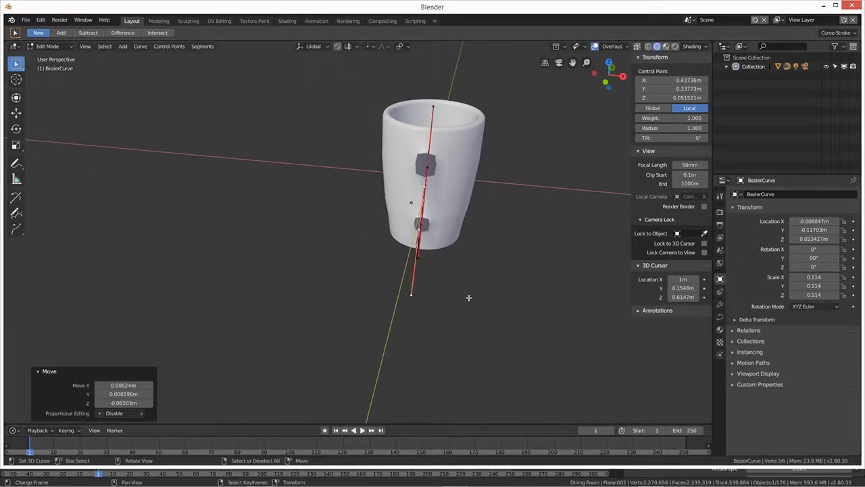
Step: In front view, adjust the upper and lower points' handles so the curve runs nearly vertically between the openings
{"action": "key", "text": "KP_1"}
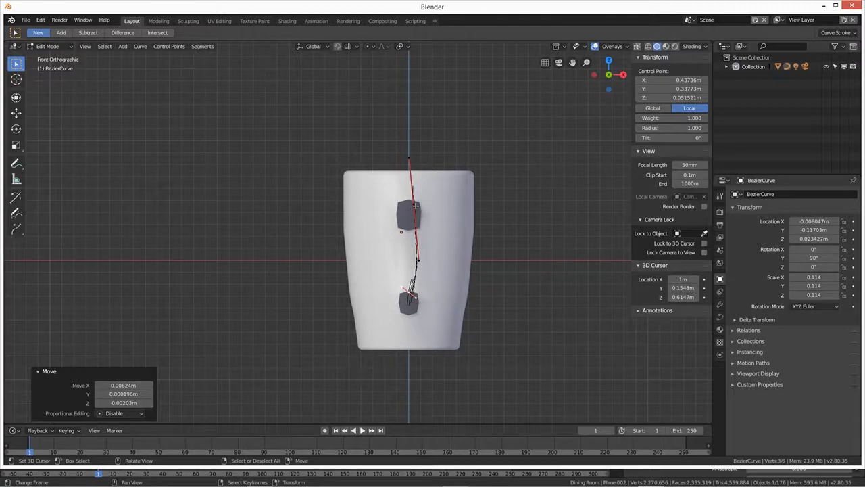
{"action": "left_click", "coordinate": [417, 255]}
{"action": "key", "text": "g"}
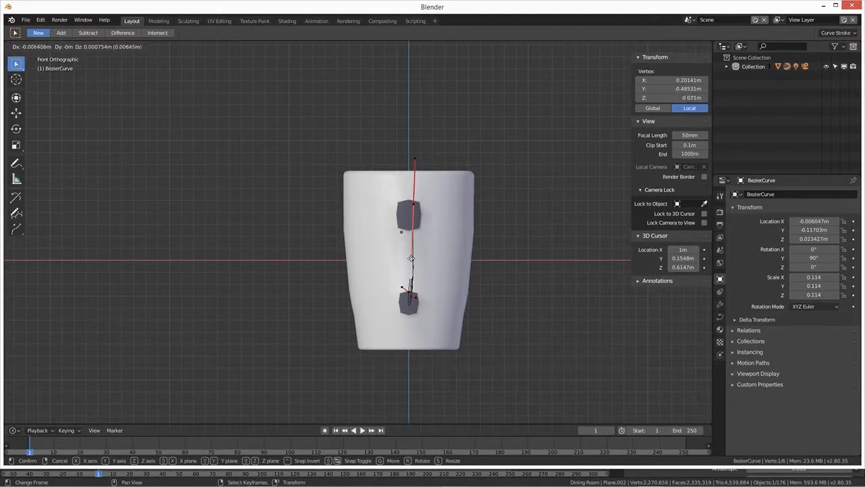
{"action": "left_click", "coordinate": [416, 290]}
{"action": "left_click", "coordinate": [407, 296]}
{"action": "key", "text": "g"}
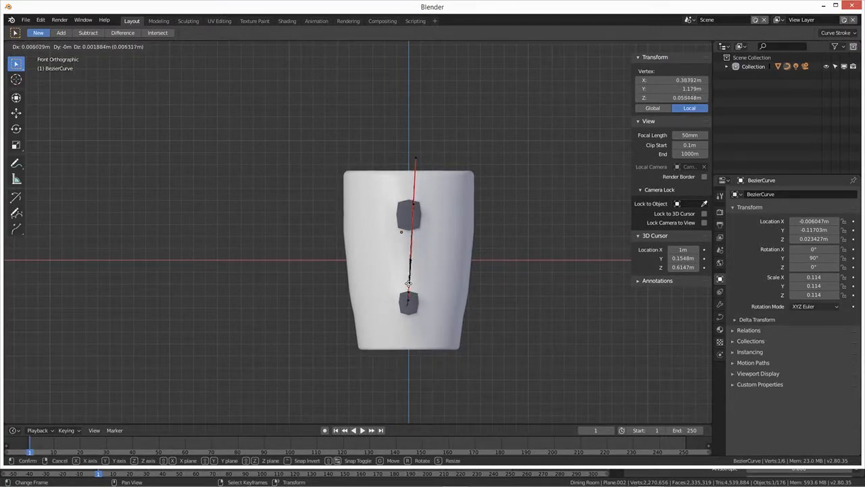
{"action": "left_click", "coordinate": [411, 301]}
{"action": "left_click", "coordinate": [409, 299]}
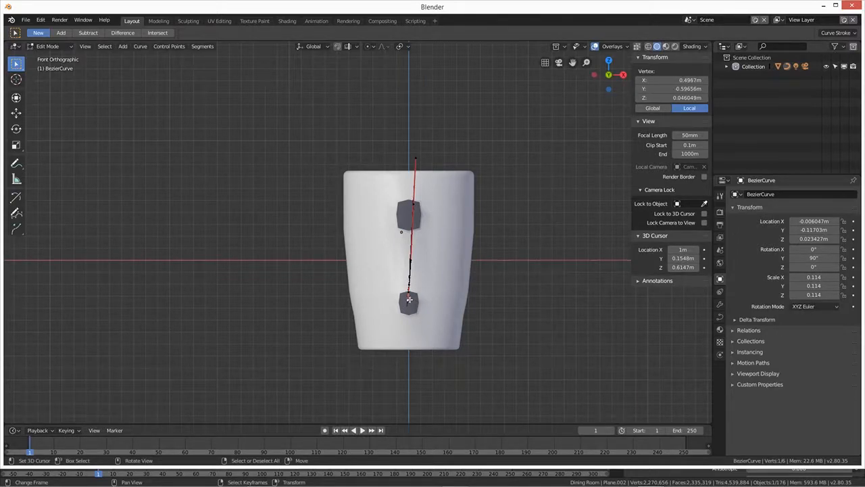
Step: Move the curve's upper control point by about -0.00558 m in X, 0.00344 m in Y and -0.00138 m in Z
{"action": "middle_click_drag", "start_coordinate": [432, 263], "coordinate": [356, 193]}
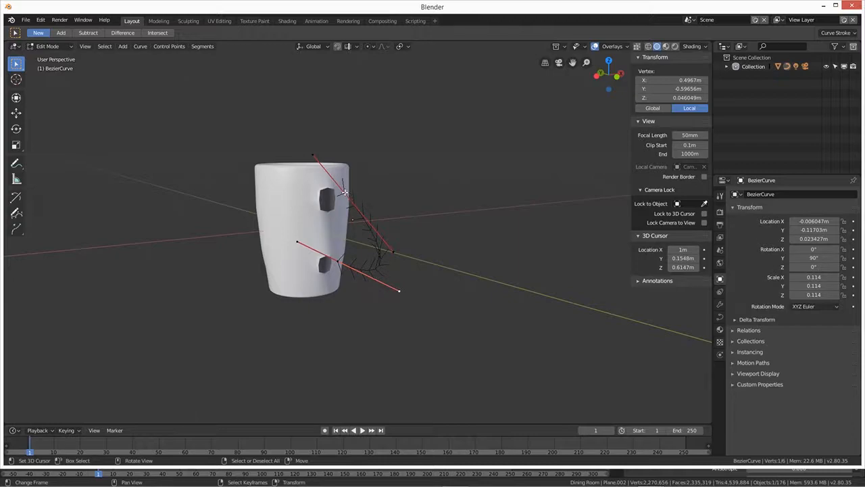
{"action": "left_click", "coordinate": [344, 193]}
{"action": "key", "text": "g"}
{"action": "left_click", "coordinate": [365, 223]}
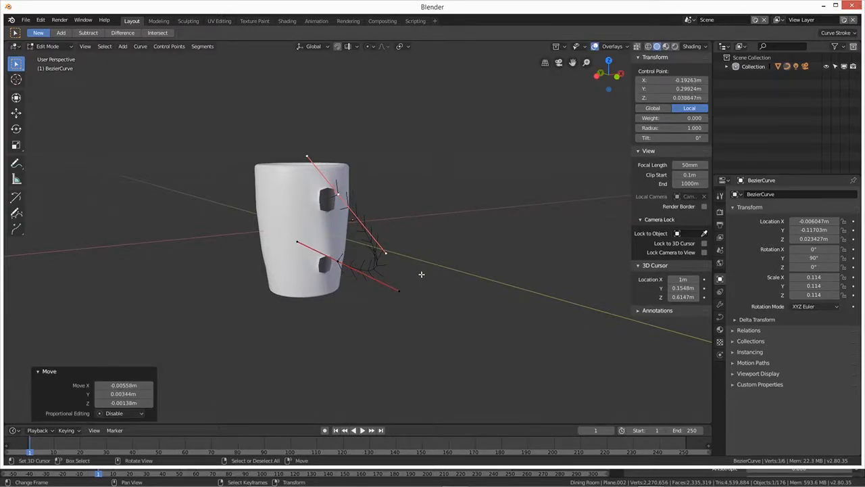
{"action": "key", "text": "KP_1"}
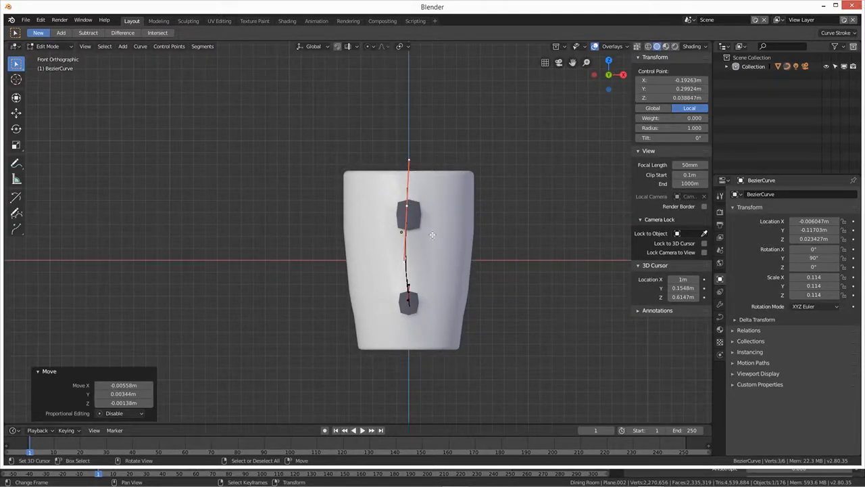
{"action": "middle_click_drag", "start_coordinate": [443, 312], "coordinate": [460, 288]}
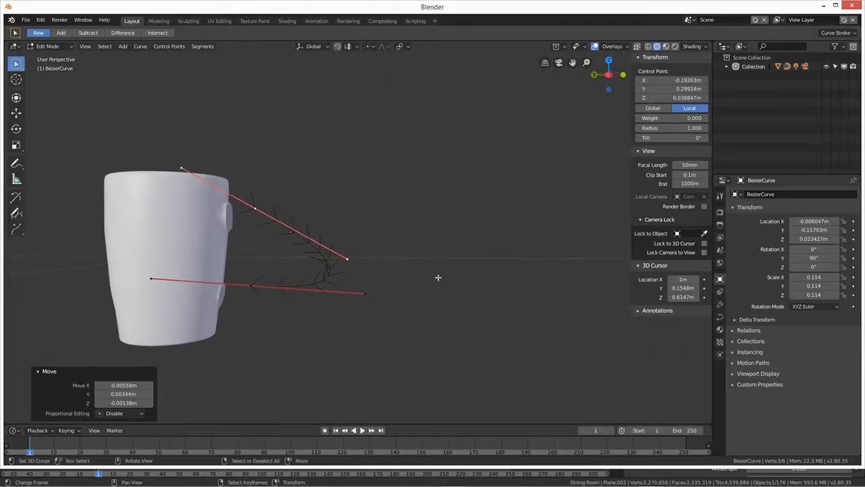
Step: Move the curve's lower control point by about -0.0109 m in Z and 0.0157 m in Y, toward the lower opening
{"action": "left_click", "coordinate": [16, 114]}
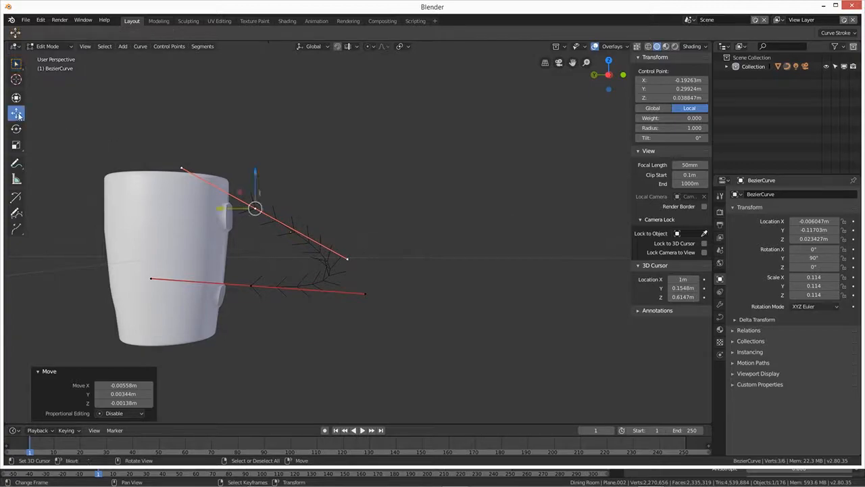
{"action": "left_click", "coordinate": [251, 287]}
{"action": "left_click_drag", "start_coordinate": [252, 254], "coordinate": [253, 264]}
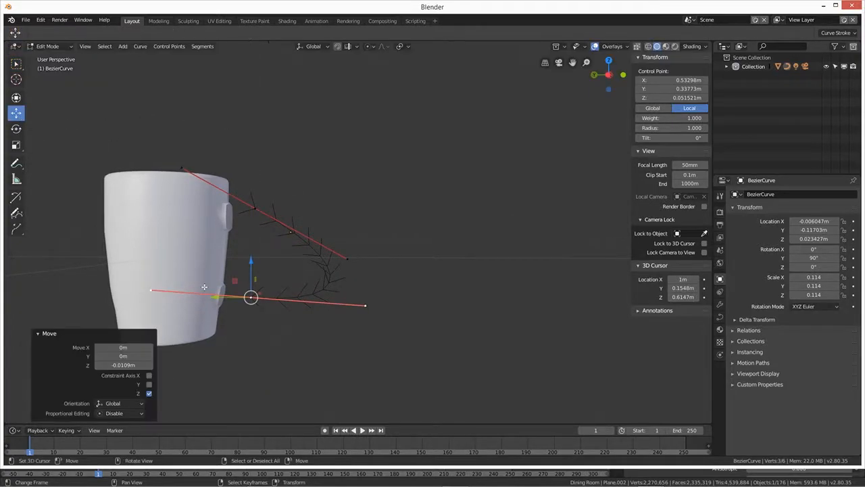
{"action": "left_click_drag", "start_coordinate": [212, 298], "coordinate": [196, 297]}
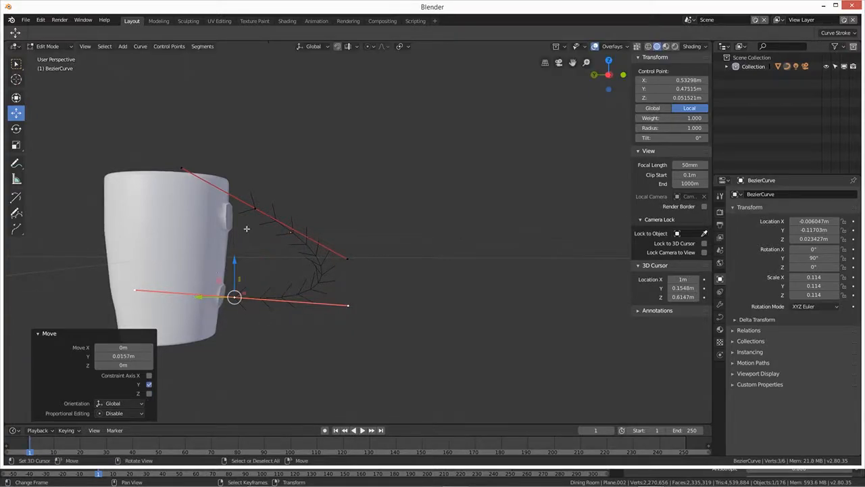
Step: Move the curve's upper control point slightly toward the cup along Y and slightly down along Z
{"action": "left_click", "coordinate": [254, 207]}
{"action": "left_click_drag", "start_coordinate": [221, 208], "coordinate": [211, 209]}
{"action": "left_click_drag", "start_coordinate": [243, 174], "coordinate": [244, 178]}
Step: Reposition the outer Bezier handles of the upper and lower points so both run nearly horizontally out from the cup
{"action": "right_click_drag", "start_coordinate": [336, 262], "coordinate": [266, 214]}
{"action": "right_click_drag", "start_coordinate": [347, 305], "coordinate": [304, 302]}
{"action": "middle_click_drag", "start_coordinate": [308, 328], "coordinate": [455, 288]}
{"action": "scroll", "coordinate": [334, 328], "scroll_direction": "up", "scroll_amount": 3}
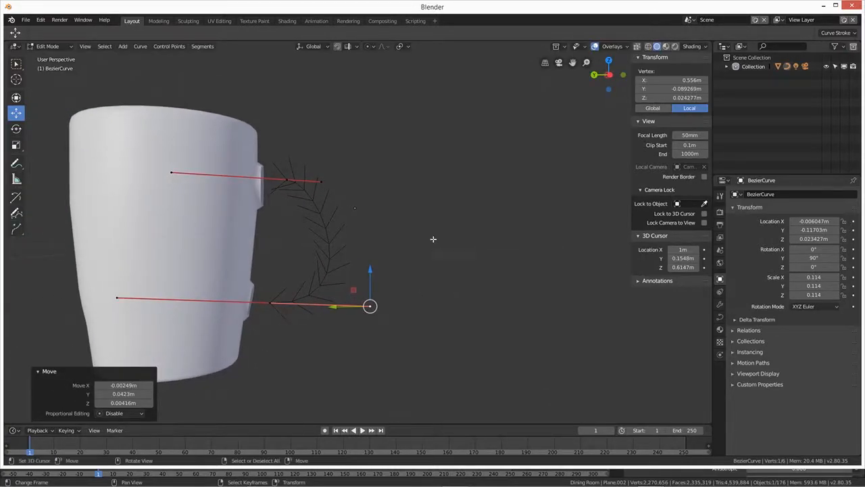
{"action": "right_click_drag", "start_coordinate": [322, 181], "coordinate": [356, 180]}
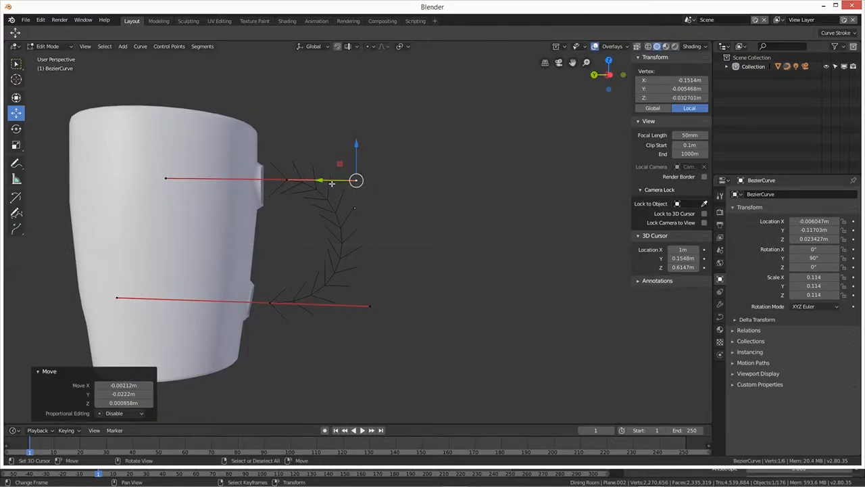
Step: Move the curve's upper control point by about 0.00232 m in Y and -0.00145 m in Z
{"action": "right_click", "coordinate": [288, 180]}
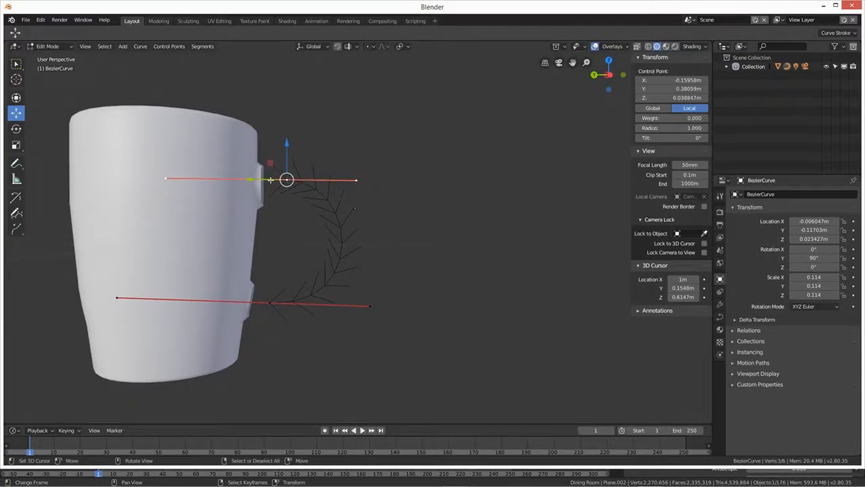
{"action": "left_click_drag", "start_coordinate": [257, 181], "coordinate": [249, 180]}
{"action": "right_click", "coordinate": [249, 182]}
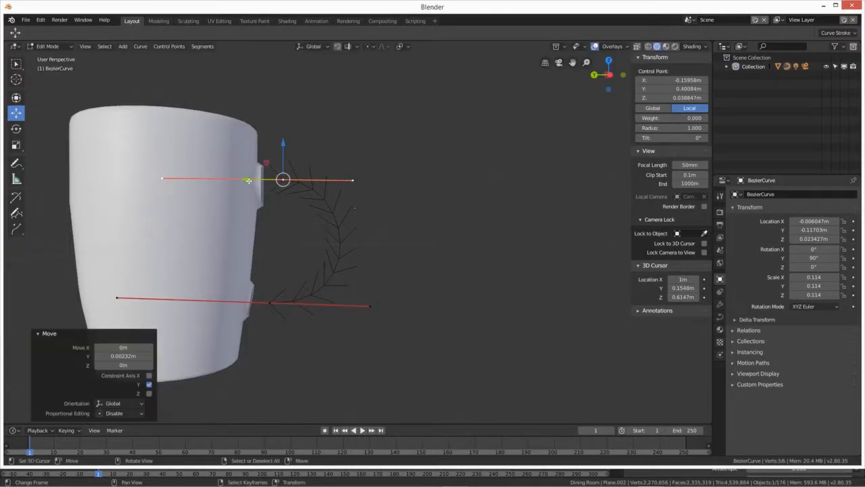
{"action": "left_click_drag", "start_coordinate": [282, 143], "coordinate": [283, 167]}
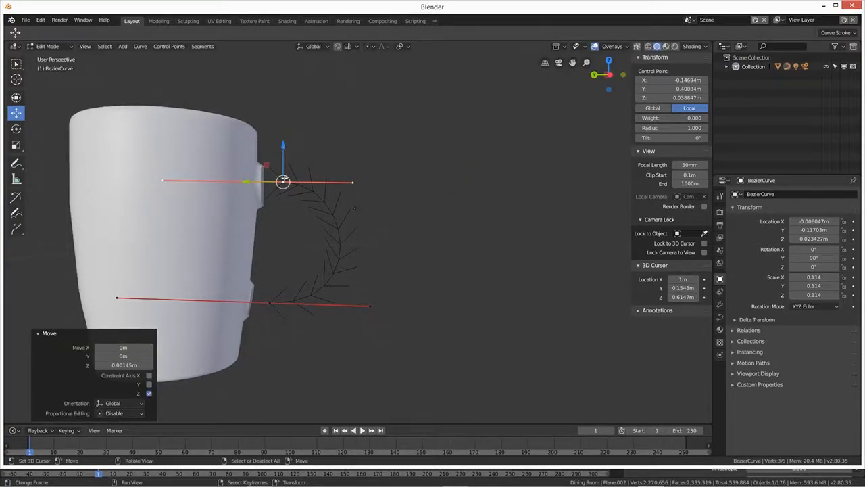
Step: Nudge the curve's lower control point slightly toward the cup along Y, deselect it and check the curve in Object Mode
{"action": "left_click", "coordinate": [269, 303]}
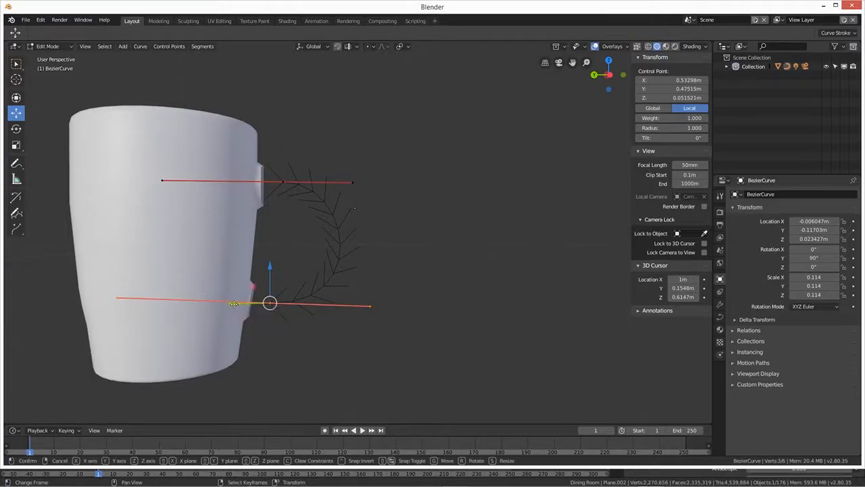
{"action": "left_click_drag", "start_coordinate": [232, 303], "coordinate": [231, 304]}
{"action": "right_click", "coordinate": [439, 310], "text": "shift"}
{"action": "left_click", "coordinate": [438, 307]}
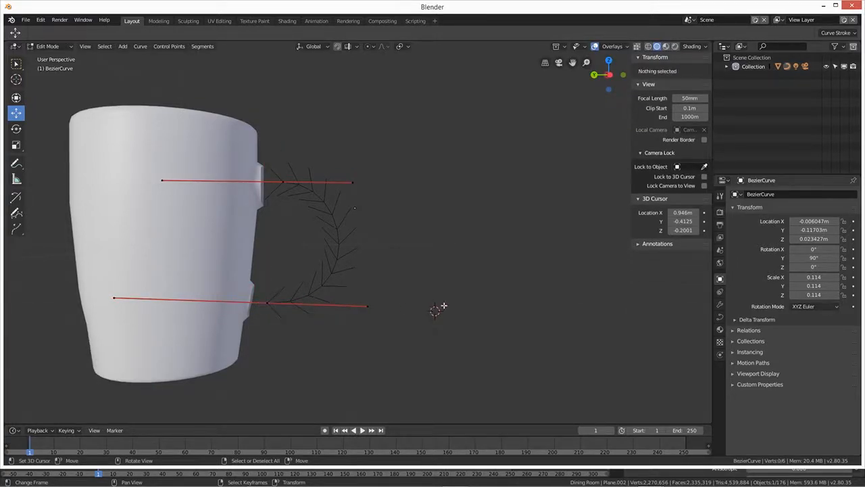
{"action": "key", "text": "Tab"}
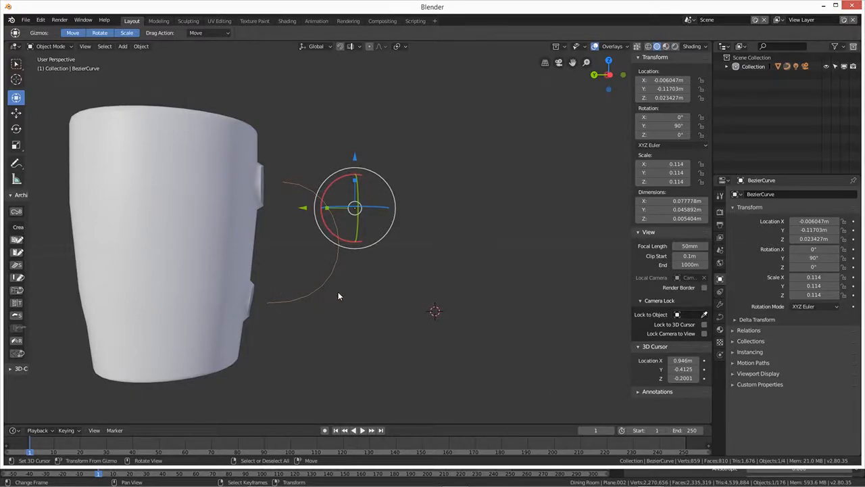
{"action": "key", "text": "Tab"}
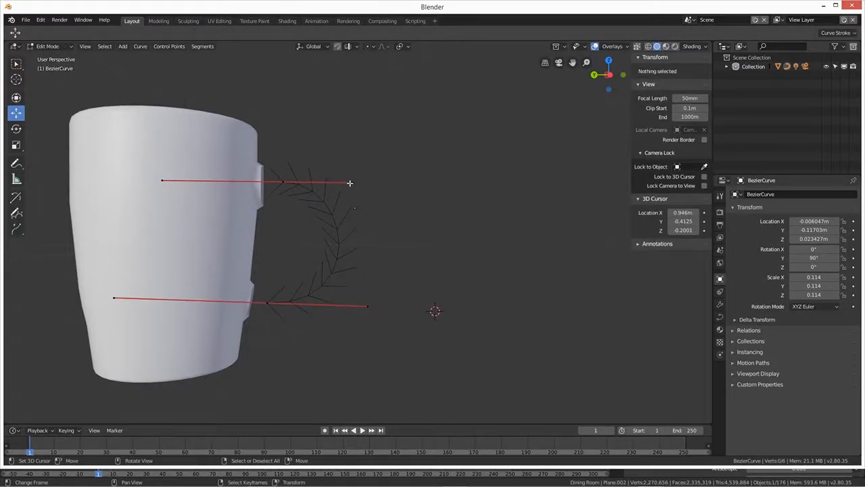
Step: Move the upper outer Bezier handle outward and up by about 0.0142 m, and the lower one inward by about 0.0111 m
{"action": "right_click", "coordinate": [353, 181]}
{"action": "key", "text": "g"}
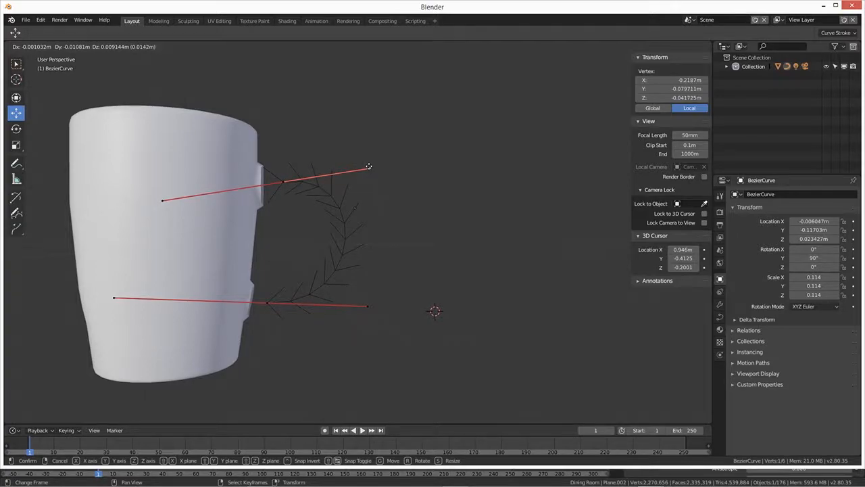
{"action": "left_click", "coordinate": [369, 167]}
{"action": "left_click", "coordinate": [364, 305]}
{"action": "key", "text": "g"}
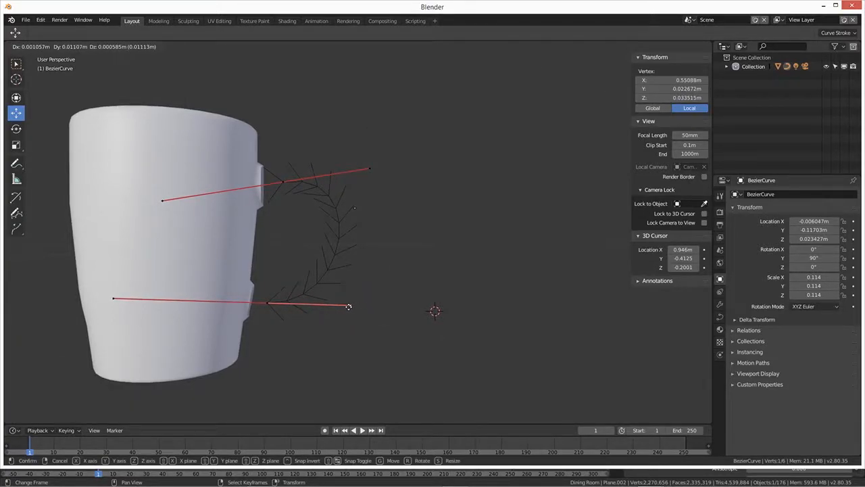
{"action": "left_click", "coordinate": [350, 306]}
{"action": "middle_click_drag", "start_coordinate": [354, 356], "coordinate": [341, 381]}
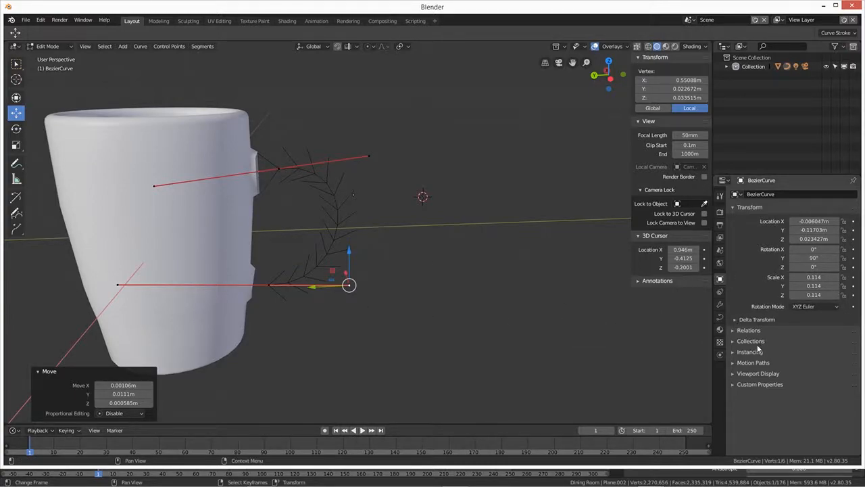
Step: Set the Bezier curve's fill mode to Full
{"action": "left_click", "coordinate": [720, 318]}
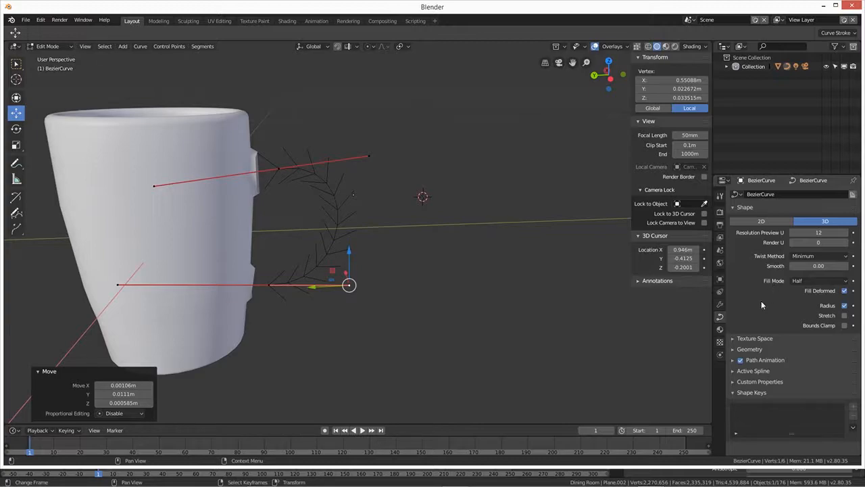
{"action": "left_click", "coordinate": [805, 284]}
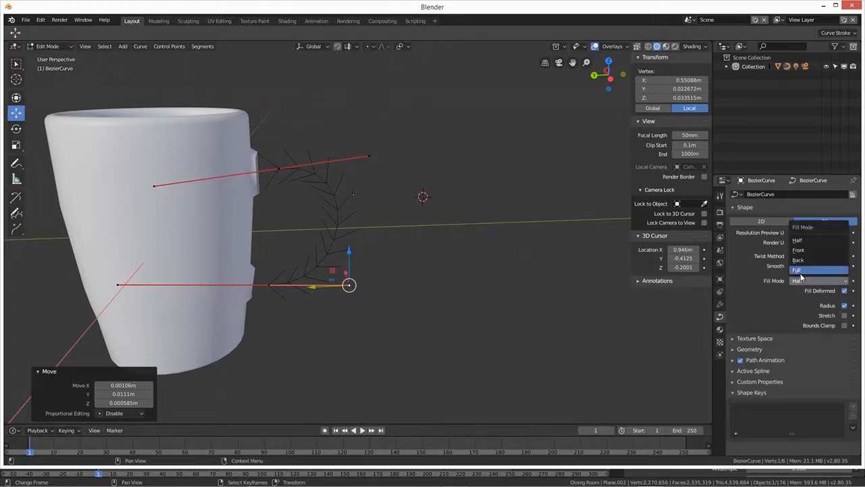
{"action": "left_click", "coordinate": [799, 270]}
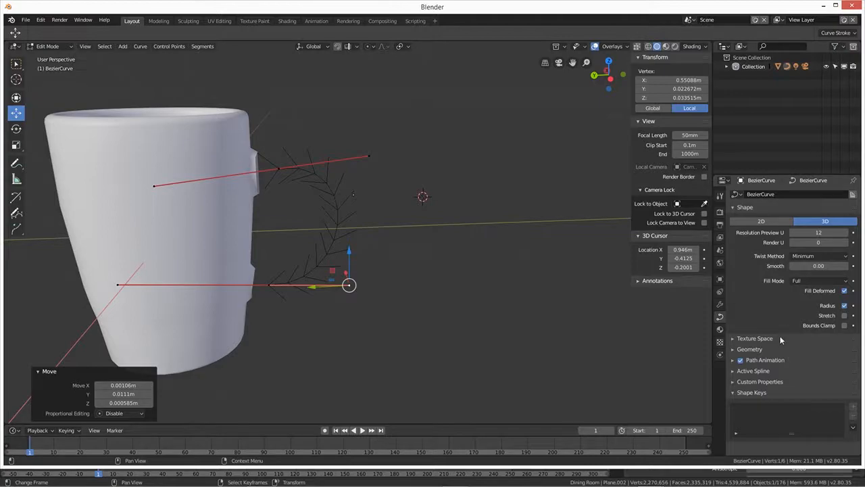
Step: Bevel the curve into a round tube with a resolution of 2 and a depth of 0.06 m
{"action": "left_click", "coordinate": [732, 350]}
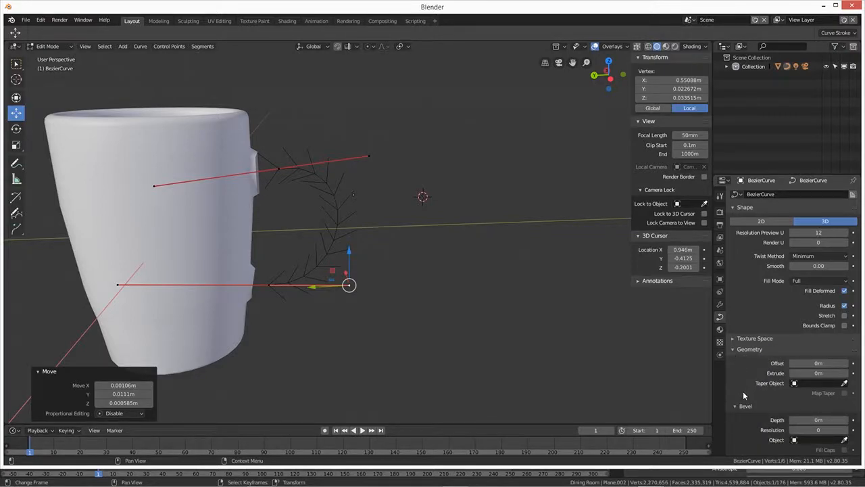
{"action": "scroll", "coordinate": [743, 391], "scroll_direction": "down", "scroll_amount": 3}
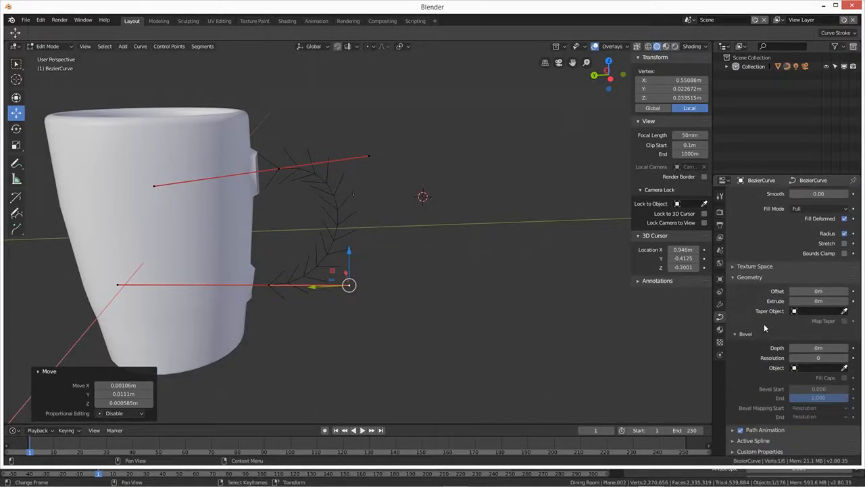
{"action": "left_click", "coordinate": [845, 358]}
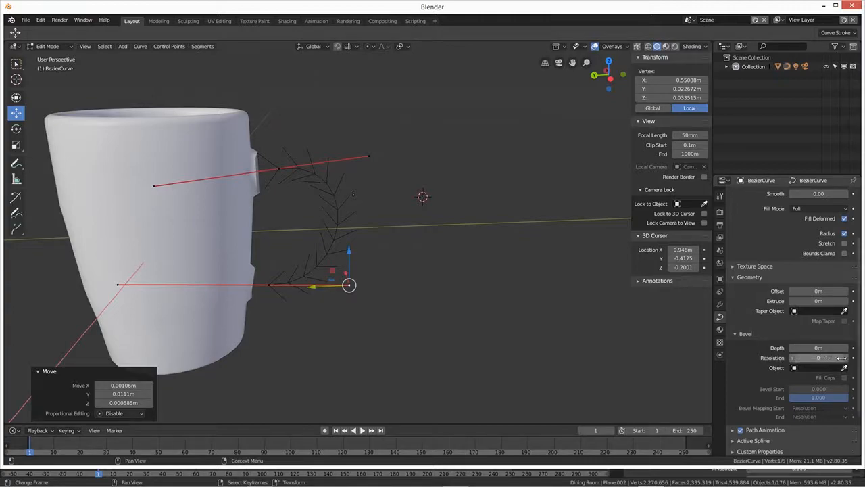
{"action": "left_click", "coordinate": [845, 359]}
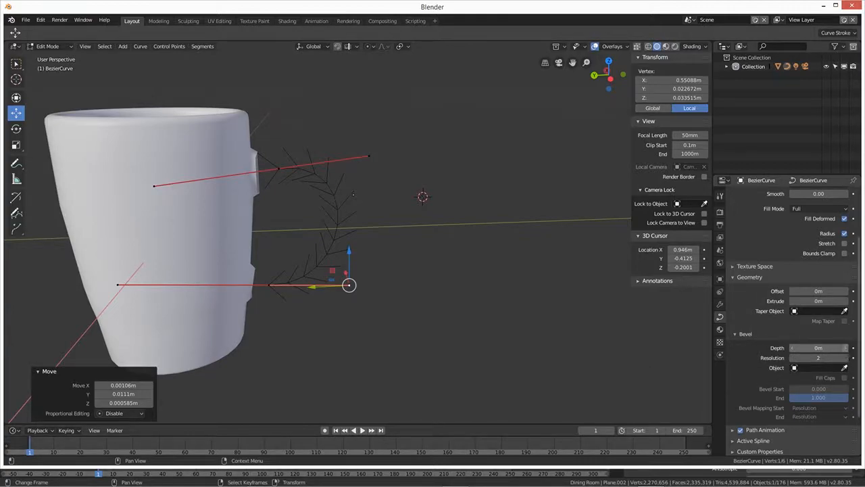
{"action": "left_click", "coordinate": [845, 347]}
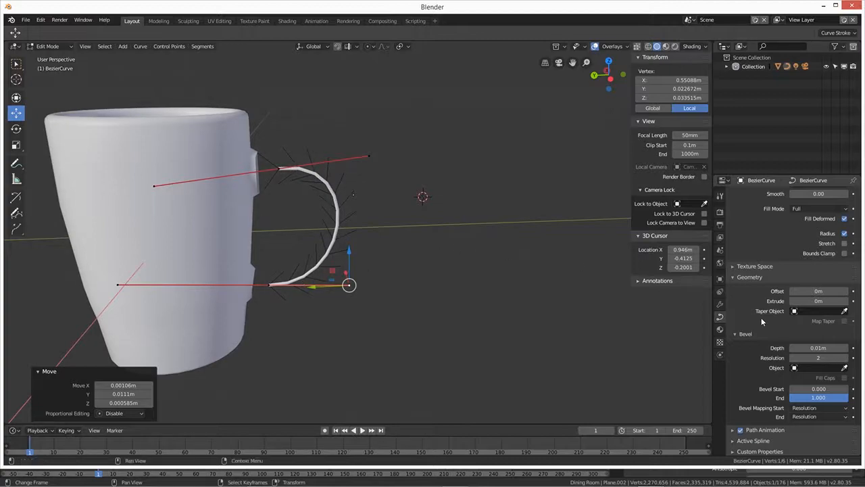
{"action": "left_click", "coordinate": [847, 348]}
{"action": "left_click", "coordinate": [847, 348]}
{"action": "left_click", "coordinate": [846, 348]}
{"action": "left_click", "coordinate": [846, 347]}
{"action": "left_click", "coordinate": [846, 347]}
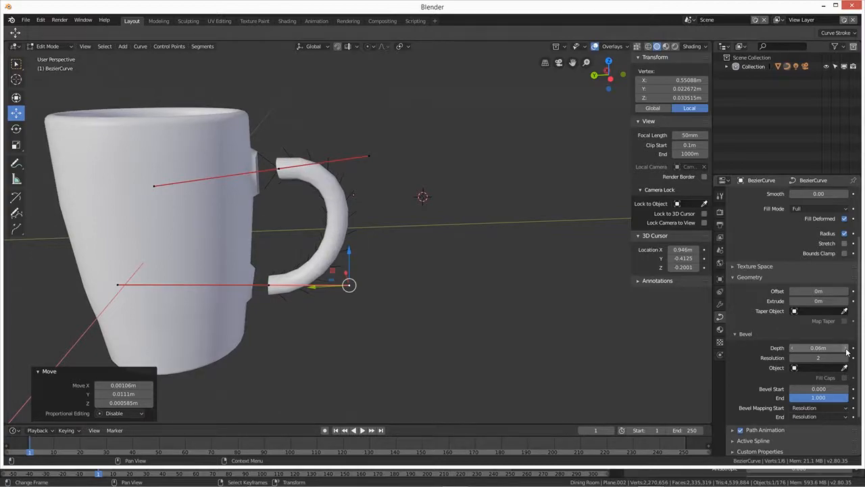
Step: Examine the tubular handle from several sides to compare its ends with the cup's two openings
{"action": "scroll", "coordinate": [386, 261], "scroll_direction": "up", "scroll_amount": 2}
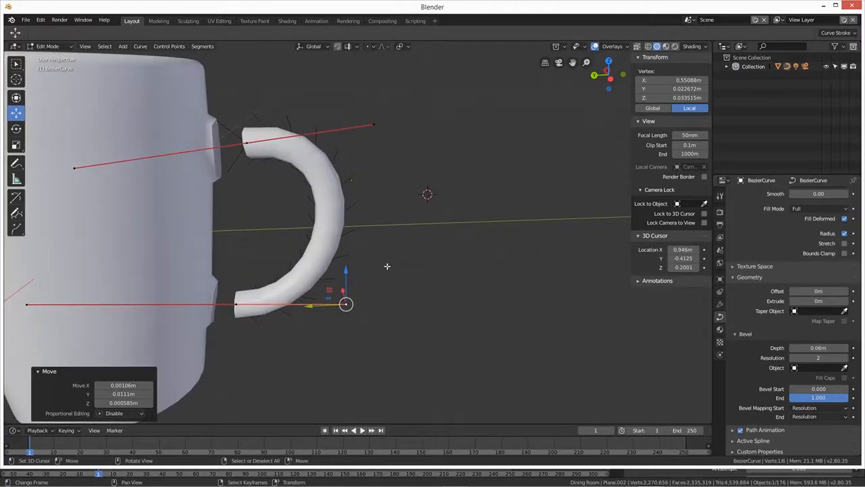
{"action": "scroll", "coordinate": [399, 280], "scroll_direction": "up", "scroll_amount": 2}
{"action": "middle_click_drag", "start_coordinate": [450, 271], "coordinate": [390, 247]}
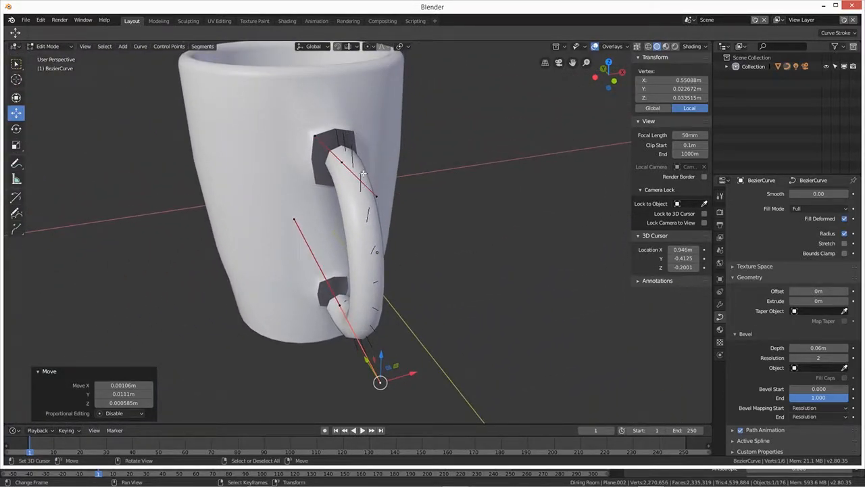
{"action": "middle_click_drag", "start_coordinate": [308, 244], "coordinate": [415, 240]}
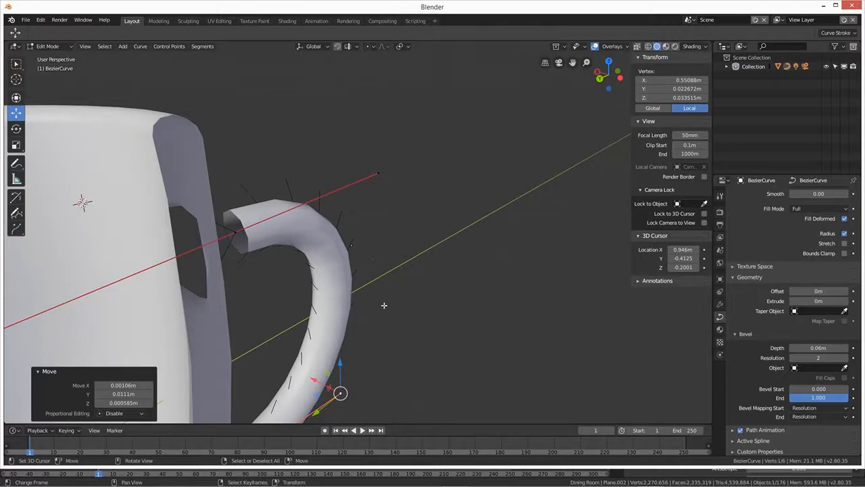
{"action": "middle_click_drag", "start_coordinate": [370, 282], "coordinate": [274, 296]}
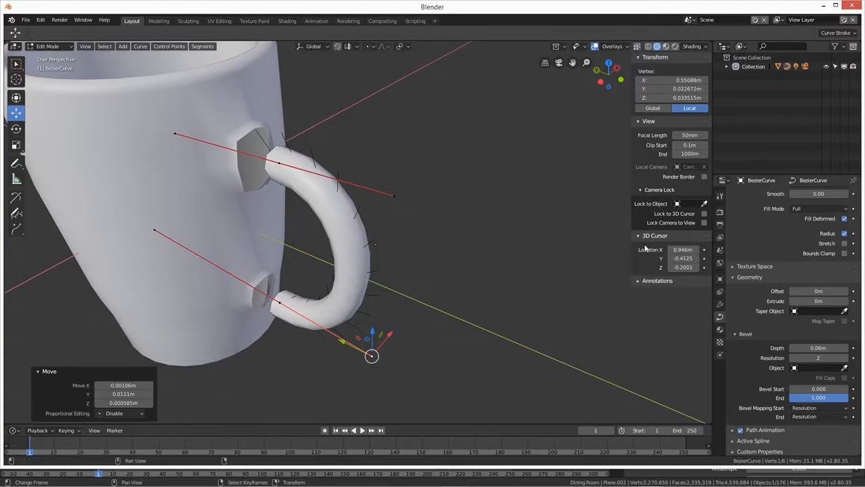
{"action": "middle_click_drag", "start_coordinate": [398, 296], "coordinate": [442, 234]}
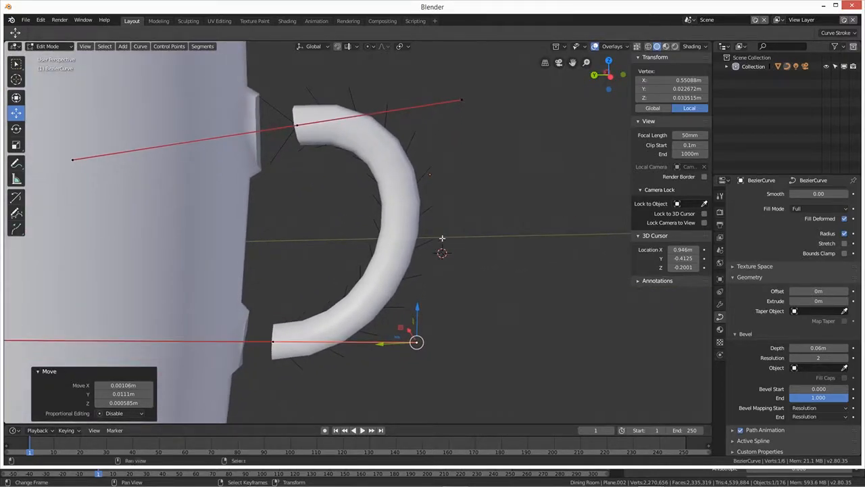
{"action": "scroll", "coordinate": [456, 262], "scroll_direction": "down", "scroll_amount": 1}
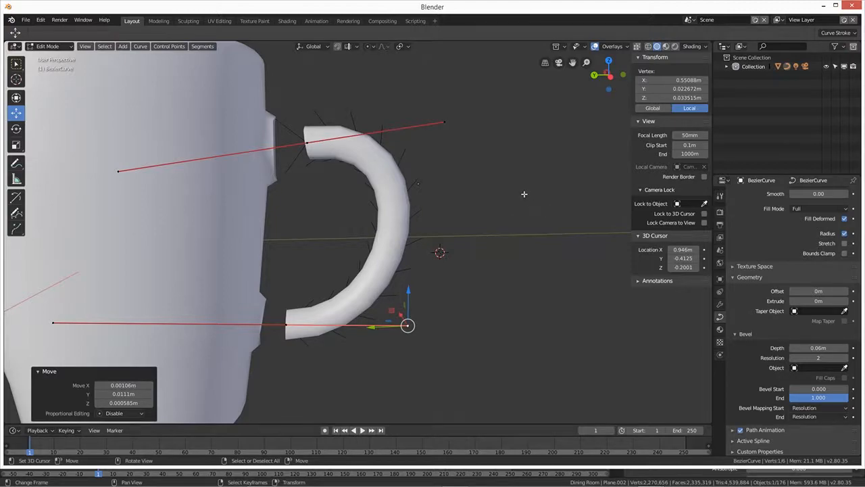
{"action": "middle_click_drag", "start_coordinate": [515, 226], "coordinate": [529, 242]}
Step: Convert the beveled handle curve to a mesh and open it for mesh editing
{"action": "key", "text": "Tab"}
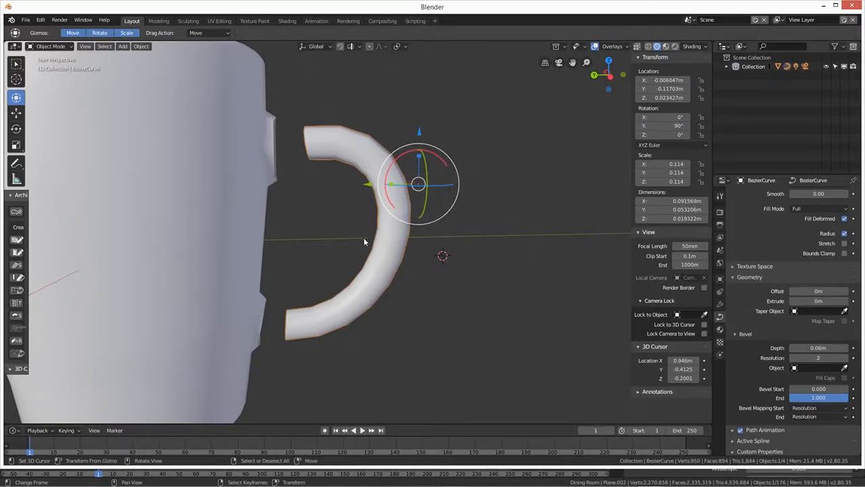
{"action": "left_click", "coordinate": [141, 47]}
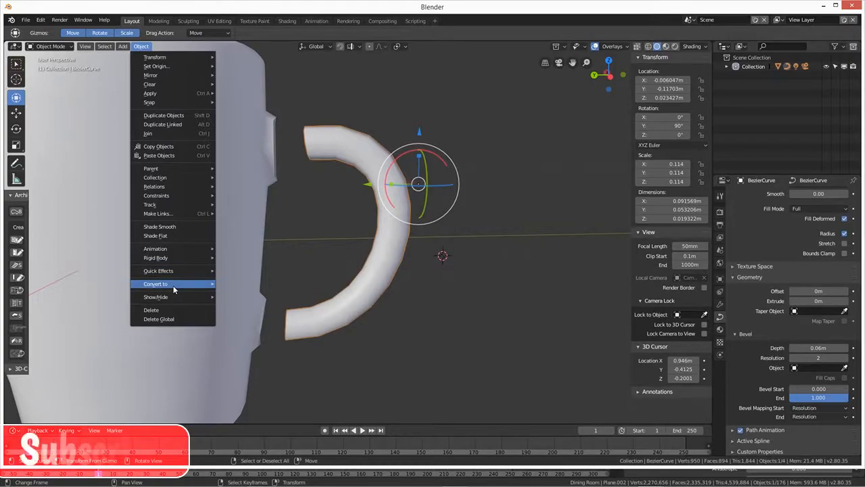
{"action": "mouse_move", "coordinate": [172, 285]}
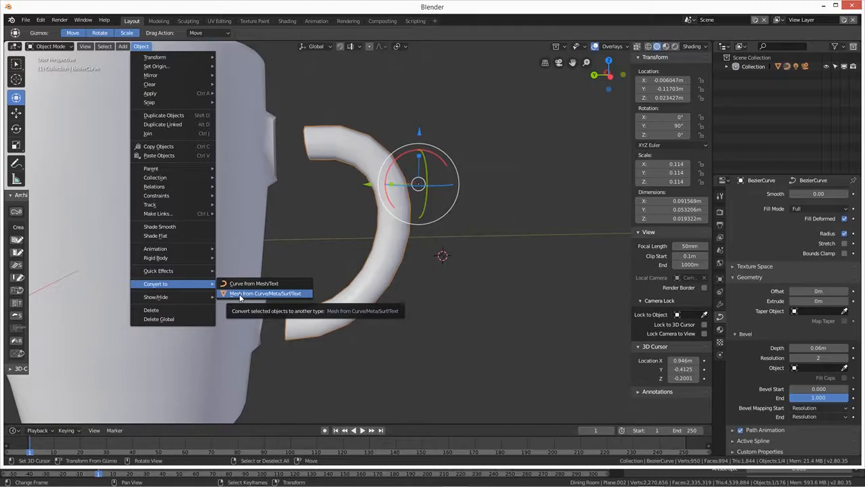
{"action": "left_click", "coordinate": [240, 296]}
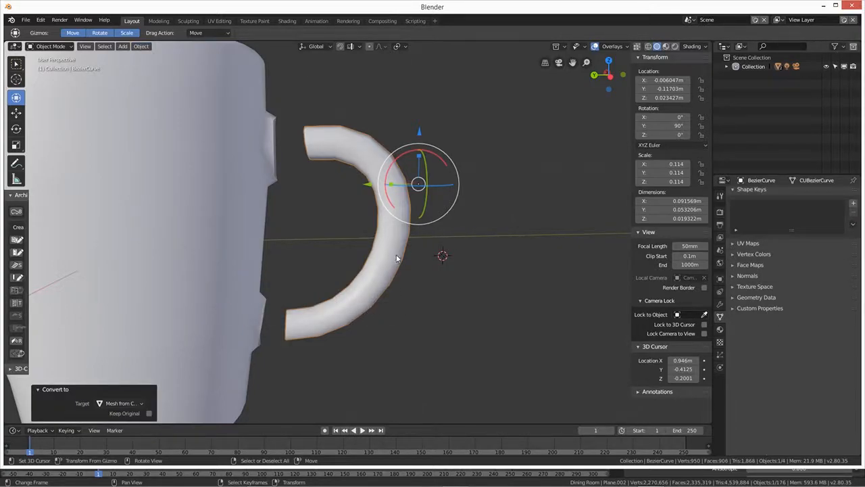
{"action": "key", "text": "Tab"}
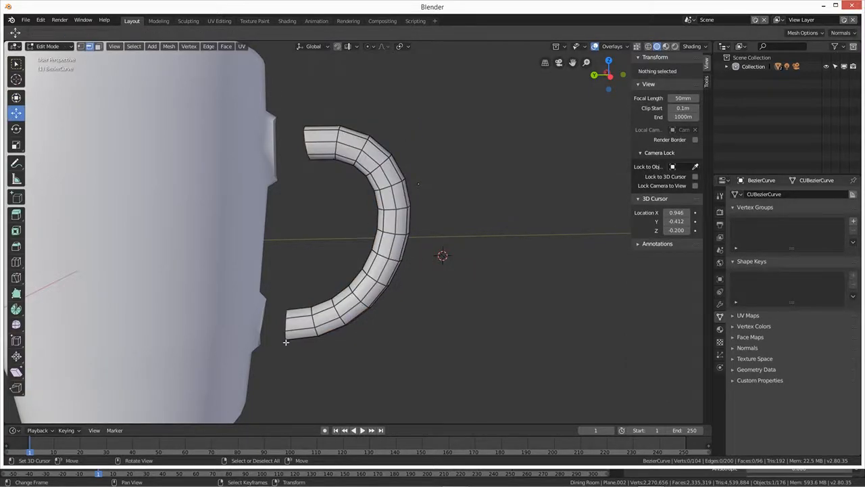
Step: Leave mesh editing and join the handle to the cup as one object, keeping the cup as the active object
{"action": "middle_click_drag", "start_coordinate": [366, 279], "coordinate": [333, 306]}
{"action": "key", "text": "Tab"}
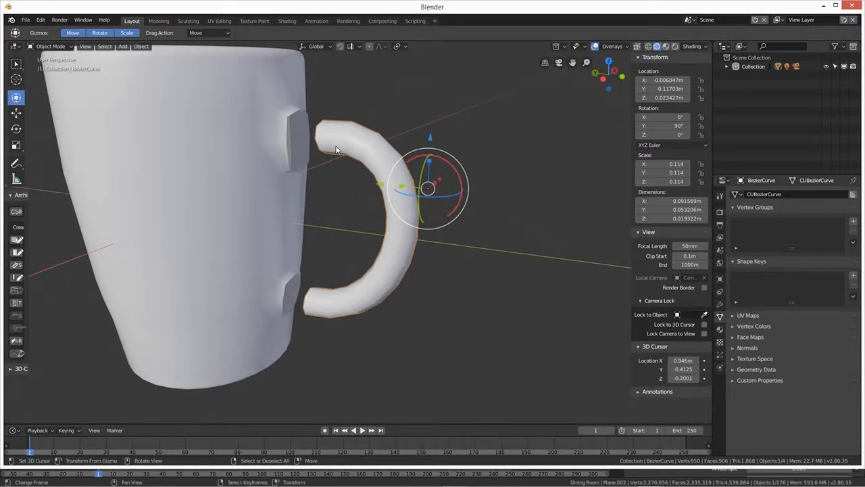
{"action": "middle_click_drag", "start_coordinate": [354, 149], "coordinate": [219, 140]}
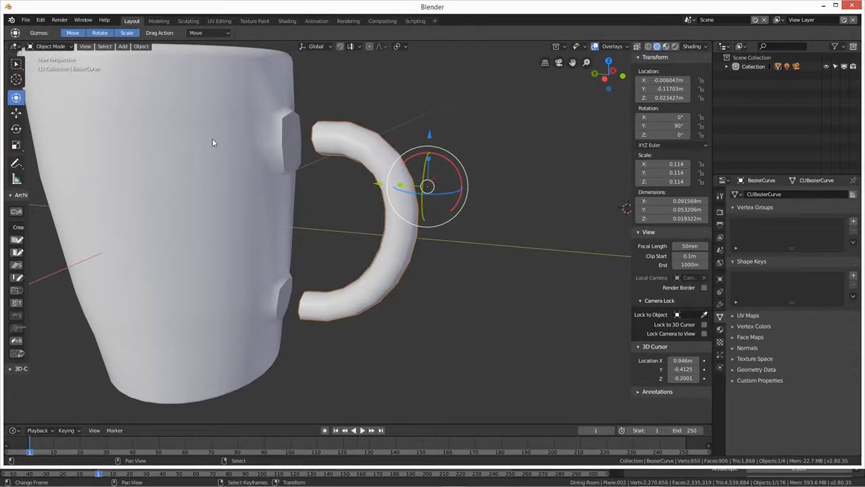
{"action": "left_click", "coordinate": [210, 141], "text": "shift"}
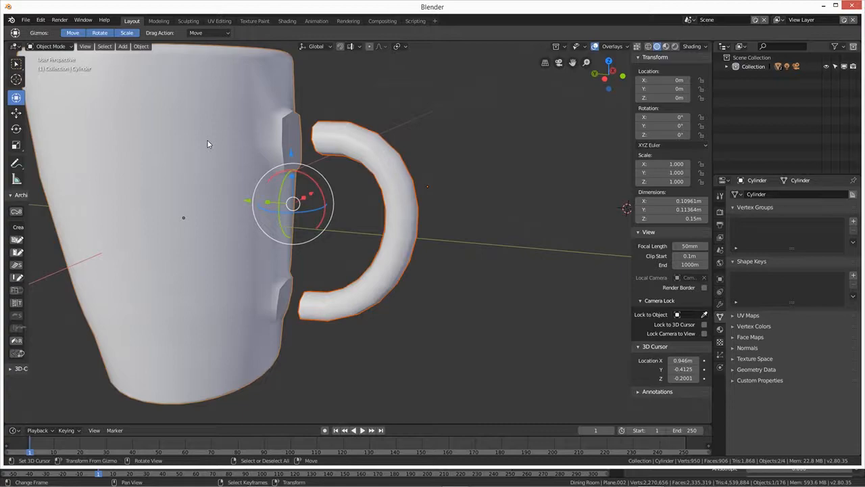
{"action": "key", "text": "ctrl+j"}
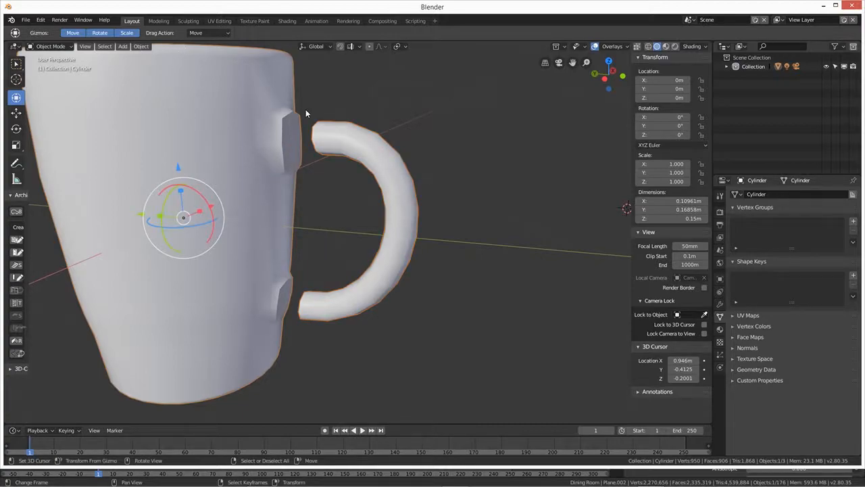
Step: Inspect the gaps between the handle's ends and the cup's two openings, and open the joined object for mesh editing
{"action": "scroll", "coordinate": [319, 190], "scroll_direction": "up", "scroll_amount": 2}
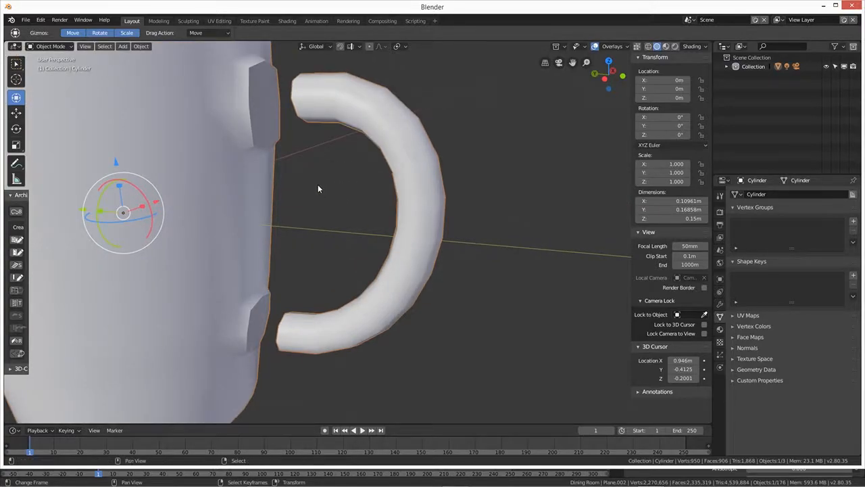
{"action": "middle_click_drag", "start_coordinate": [318, 184], "coordinate": [340, 268]}
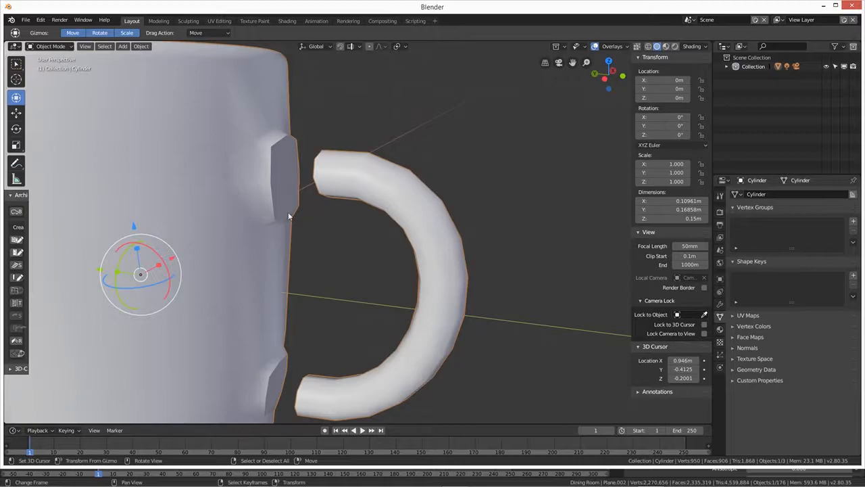
{"action": "middle_click_drag", "start_coordinate": [348, 240], "coordinate": [307, 276]}
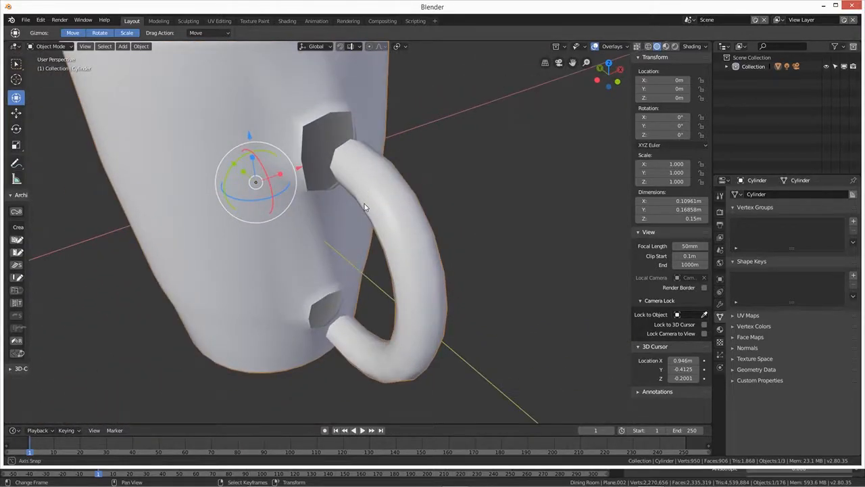
{"action": "middle_click_drag", "start_coordinate": [365, 203], "coordinate": [340, 218]}
{"action": "key", "text": "Tab"}
{"action": "middle_click_drag", "start_coordinate": [343, 188], "coordinate": [404, 177]}
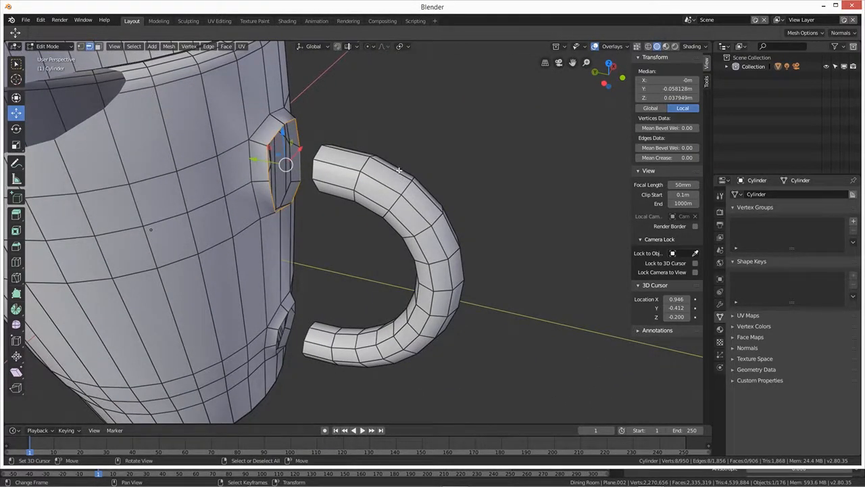
Step: Select the entire handle as faces by growing the selection outward from a single handle face
{"action": "scroll", "coordinate": [400, 172], "scroll_direction": "down", "scroll_amount": 1}
{"action": "middle_click_drag", "start_coordinate": [325, 109], "coordinate": [394, 174], "text": "shift"}
{"action": "middle_click_drag", "start_coordinate": [408, 242], "coordinate": [357, 277]}
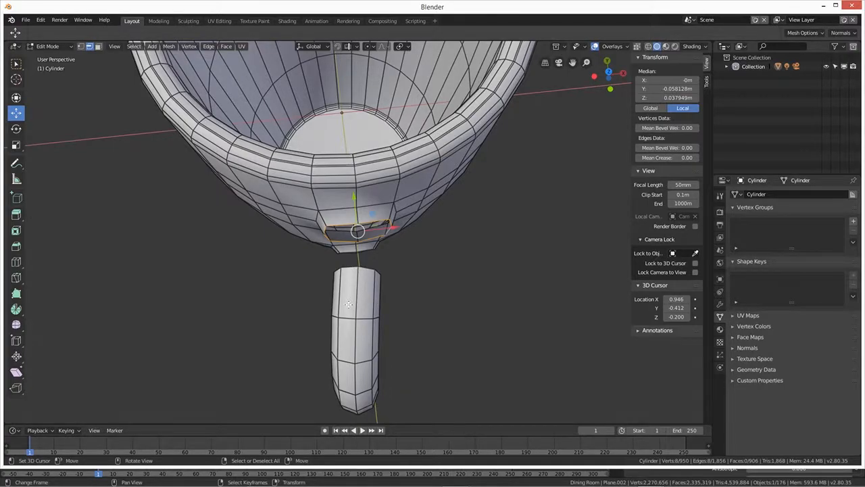
{"action": "middle_click_drag", "start_coordinate": [337, 332], "coordinate": [394, 309]}
{"action": "scroll", "coordinate": [443, 363], "scroll_direction": "down", "scroll_amount": 1}
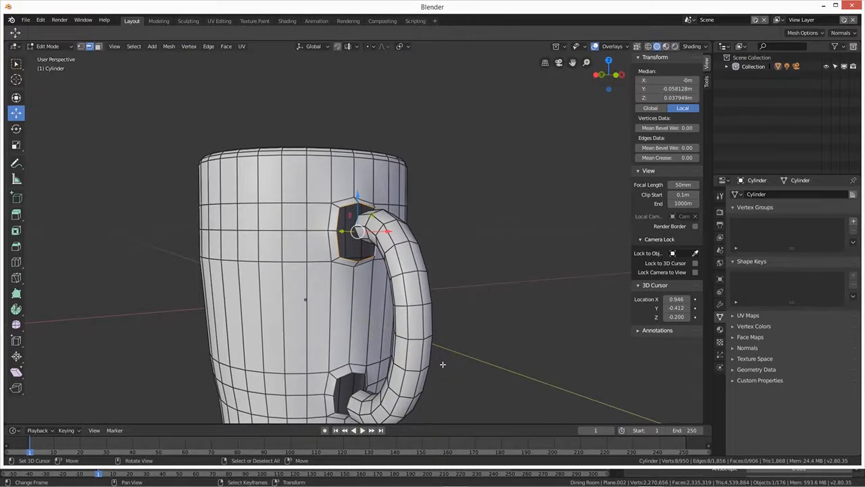
{"action": "left_click", "coordinate": [98, 47]}
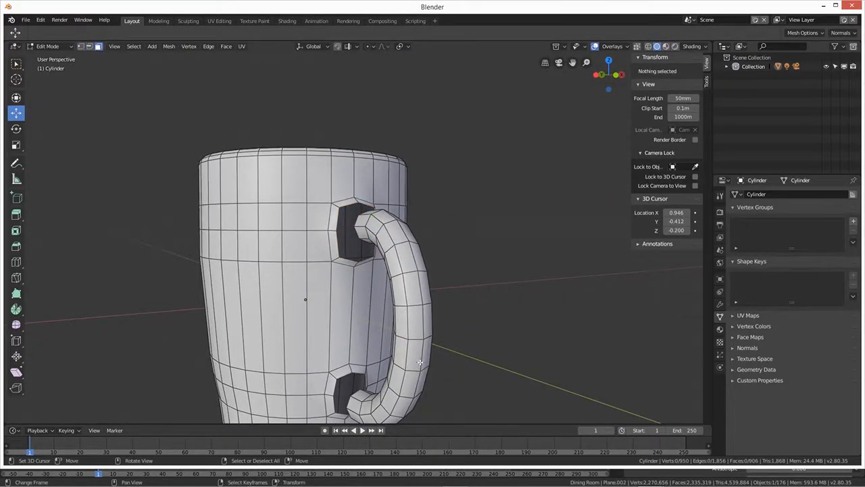
{"action": "left_click", "coordinate": [404, 369]}
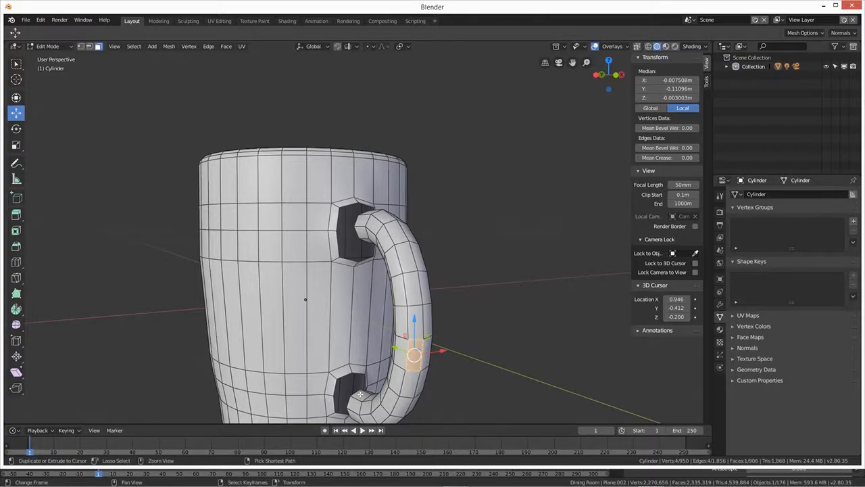
{"action": "key", "text": "ctrl+KP_Add"}
{"action": "key", "text": "ctrl+KP_Add"}
{"action": "key", "text": "ctrl+KP_Add"}
{"action": "key", "text": "ctrl+KP_Add"}
{"action": "key", "text": "ctrl+KP_Add"}
{"action": "key", "text": "ctrl+KP_Add"}
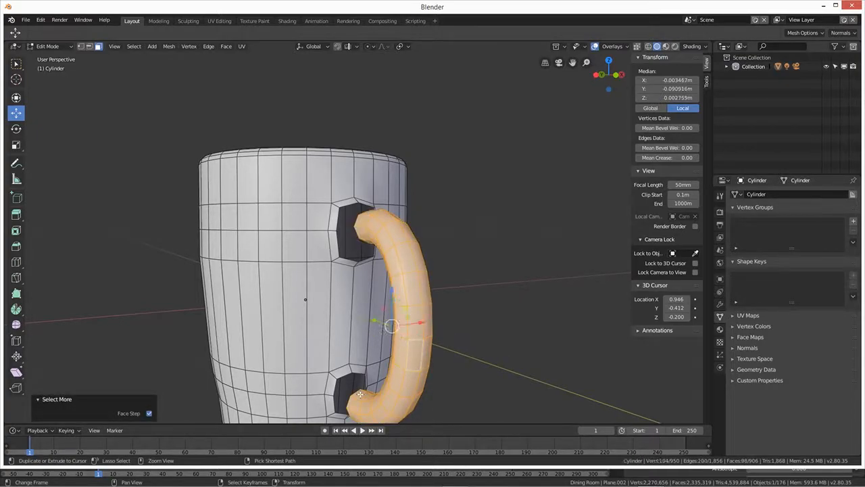
Step: Rotate the handle to line up with the mug's two openings and move it 0.00407 m along global Y toward the mug
{"action": "middle_click_drag", "start_coordinate": [476, 293], "coordinate": [460, 377]}
{"action": "left_click", "coordinate": [16, 128]}
{"action": "left_click_drag", "start_coordinate": [386, 346], "coordinate": [406, 325]}
{"action": "left_click", "coordinate": [16, 113]}
{"action": "middle_click_drag", "start_coordinate": [430, 380], "coordinate": [498, 324]}
{"action": "left_click_drag", "start_coordinate": [391, 312], "coordinate": [388, 311]}
{"action": "middle_click_drag", "start_coordinate": [491, 327], "coordinate": [482, 340]}
{"action": "middle_click_drag", "start_coordinate": [551, 299], "coordinate": [473, 358]}
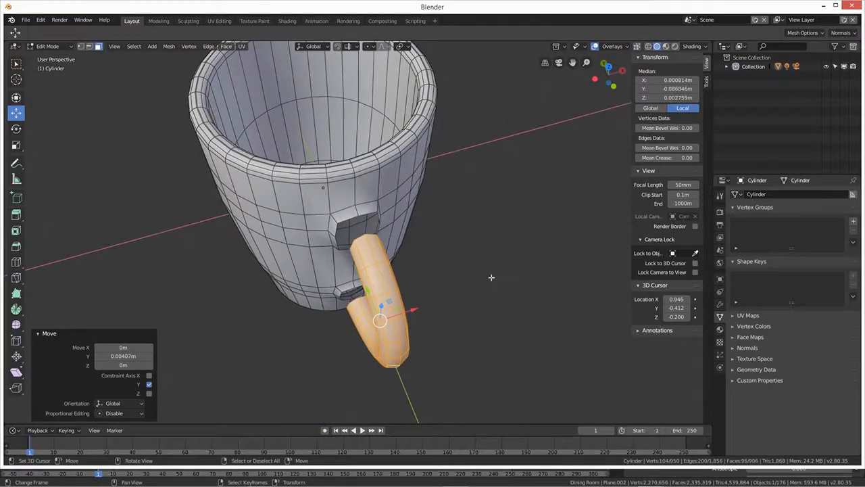
{"action": "scroll", "coordinate": [463, 290], "scroll_direction": "up", "scroll_amount": 4}
{"action": "scroll", "coordinate": [392, 273], "scroll_direction": "down", "scroll_amount": 1}
{"action": "middle_click_drag", "start_coordinate": [404, 278], "coordinate": [434, 272]}
{"action": "left_click", "coordinate": [385, 225]}
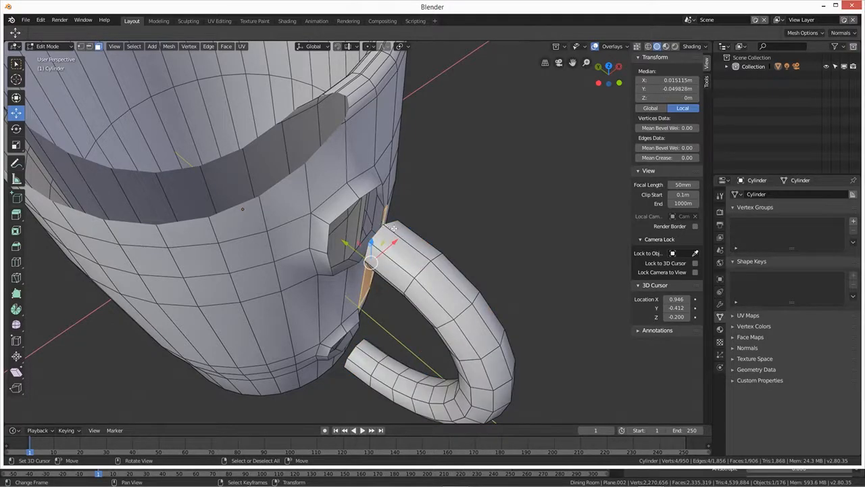
{"action": "key", "text": "1"}
{"action": "right_click", "coordinate": [385, 226]}
{"action": "middle_click_drag", "start_coordinate": [385, 225], "coordinate": [404, 223]}
{"action": "right_click", "coordinate": [359, 197], "text": "shift"}
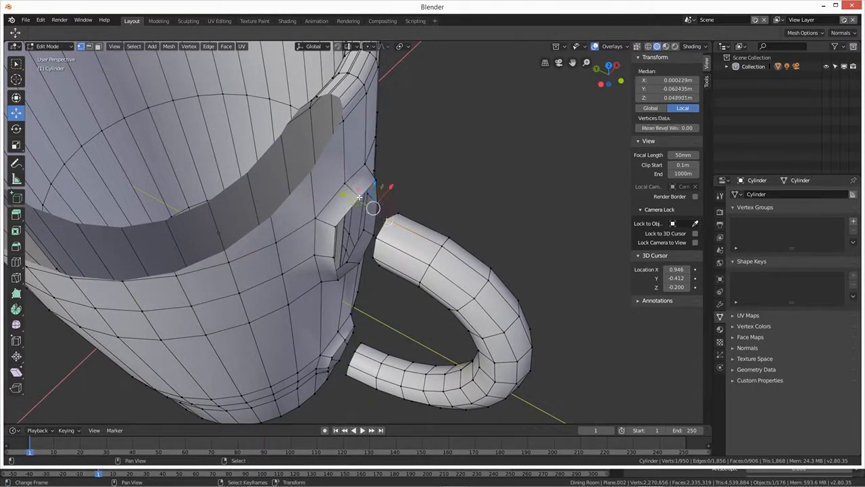
{"action": "key", "text": "w"}
{"action": "mouse_move", "coordinate": [361, 221]}
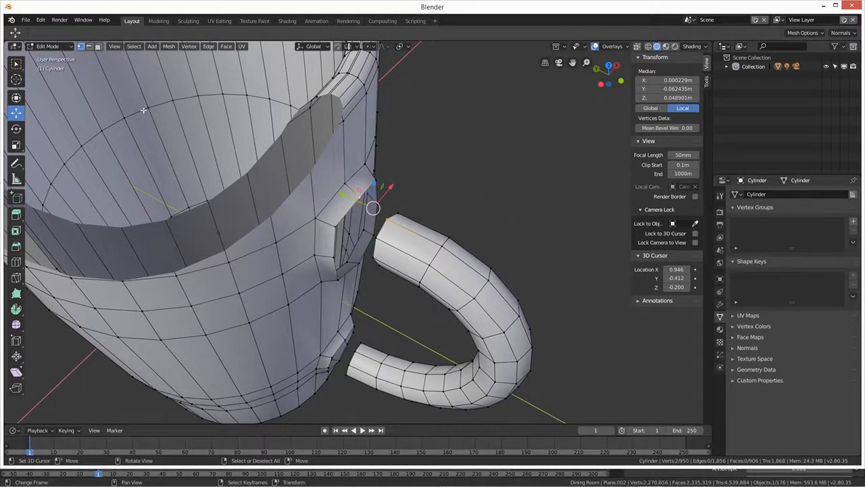
{"action": "key", "text": "alt+a"}
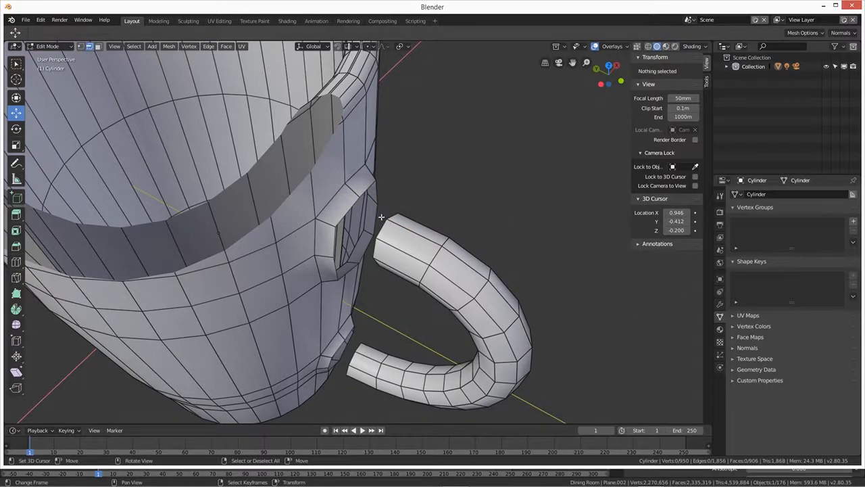
Step: Bridge the two top edges of the handle's upper end to the matching edges of the mug's upper opening
{"action": "left_click", "coordinate": [386, 227]}
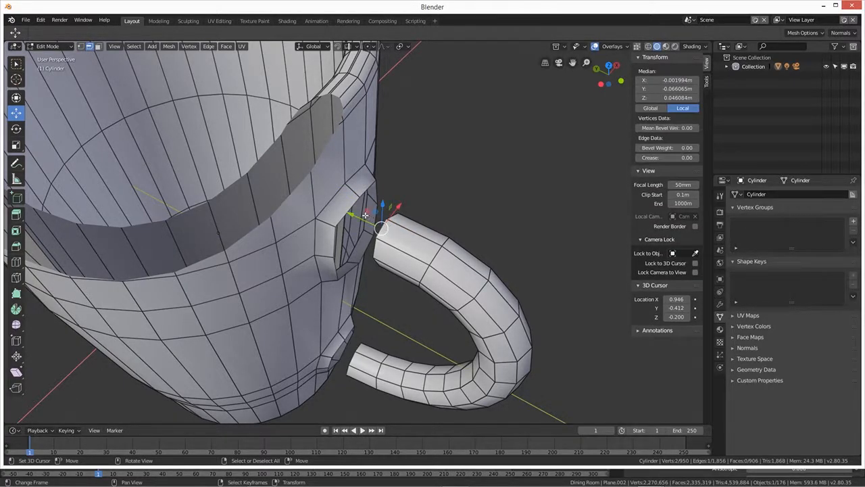
{"action": "left_click", "coordinate": [350, 207], "text": "shift"}
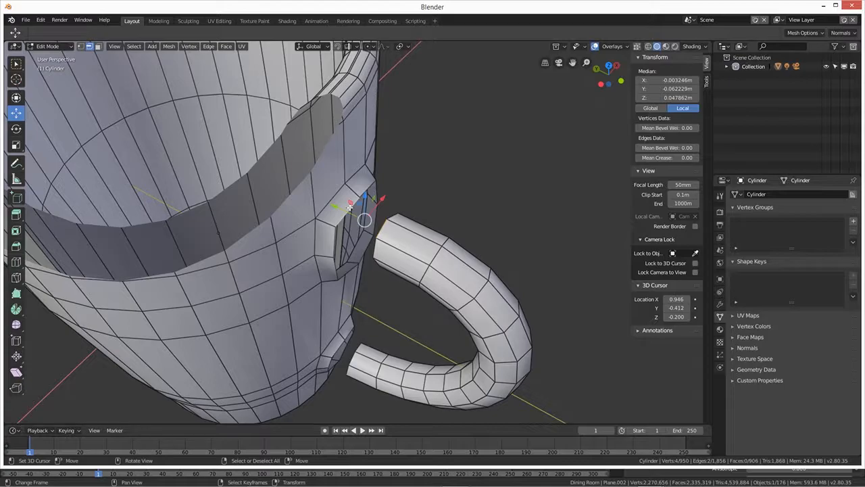
{"action": "right_click", "coordinate": [349, 208]}
{"action": "mouse_move", "coordinate": [351, 212]}
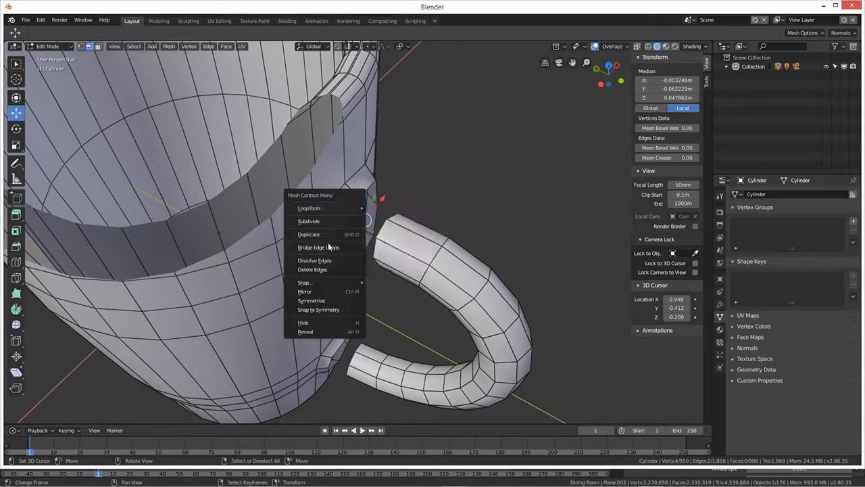
{"action": "left_click", "coordinate": [308, 250]}
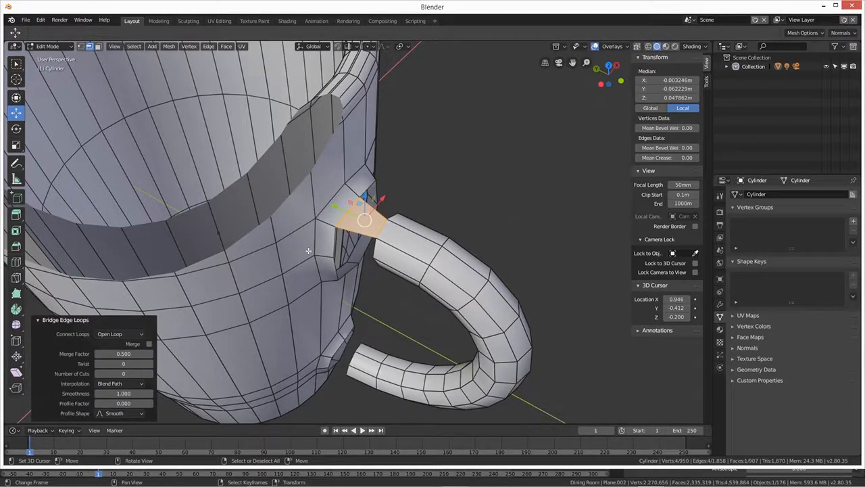
{"action": "middle_click_drag", "start_coordinate": [364, 248], "coordinate": [342, 245]}
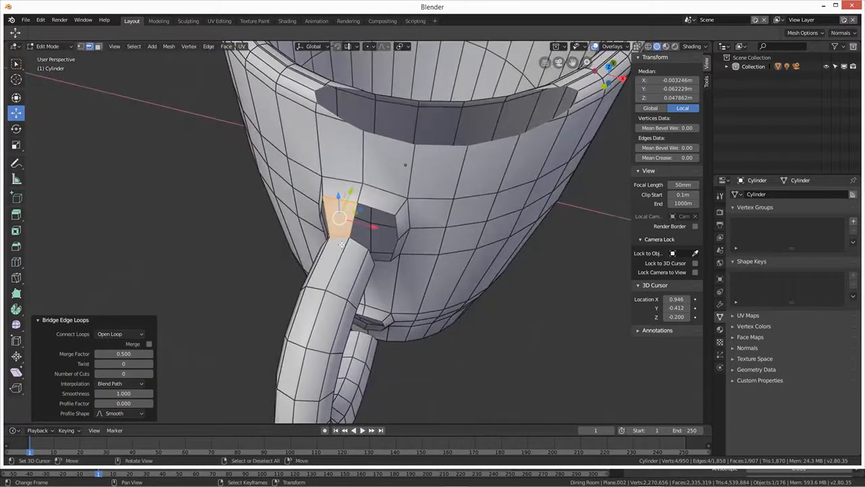
{"action": "right_click", "coordinate": [356, 245]}
{"action": "right_click", "coordinate": [378, 215], "text": "shift"}
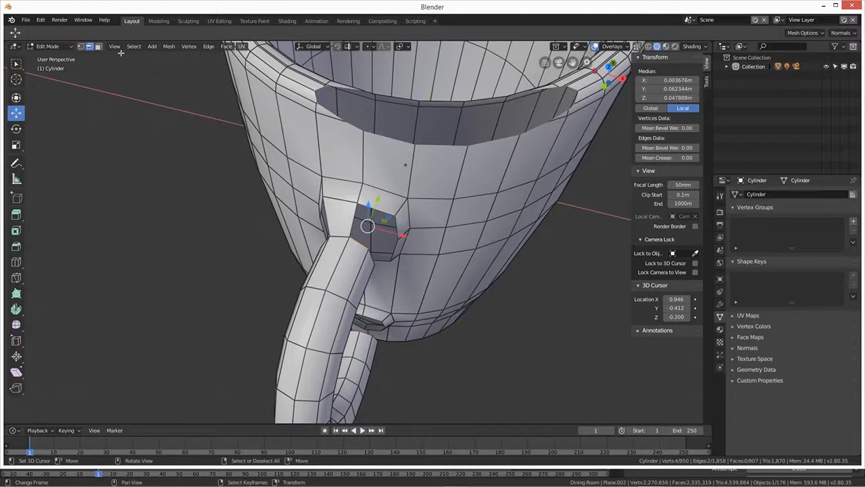
{"action": "key", "text": "w"}
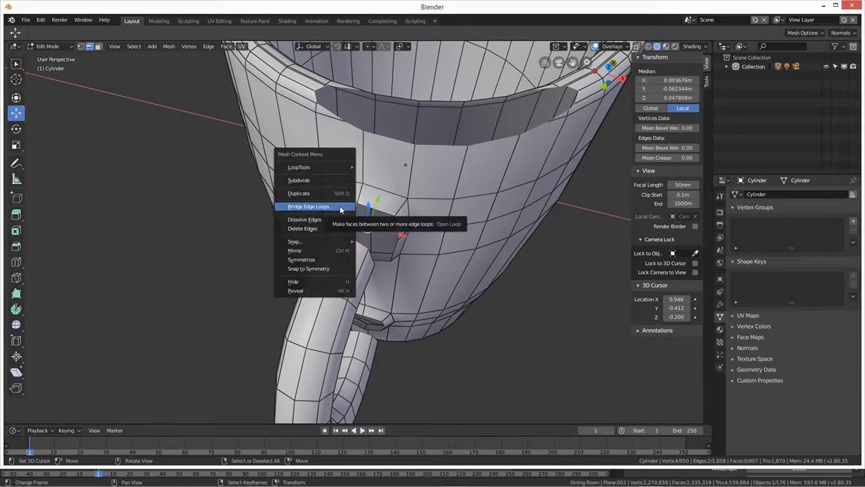
{"action": "left_click", "coordinate": [322, 210]}
Step: Bridge the two edges on the positive X side of the handle's upper end to the mug's upper opening
{"action": "middle_click_drag", "start_coordinate": [370, 280], "coordinate": [376, 232]}
{"action": "right_click", "coordinate": [375, 232]}
{"action": "right_click", "coordinate": [332, 237], "text": "shift"}
{"action": "key", "text": "w"}
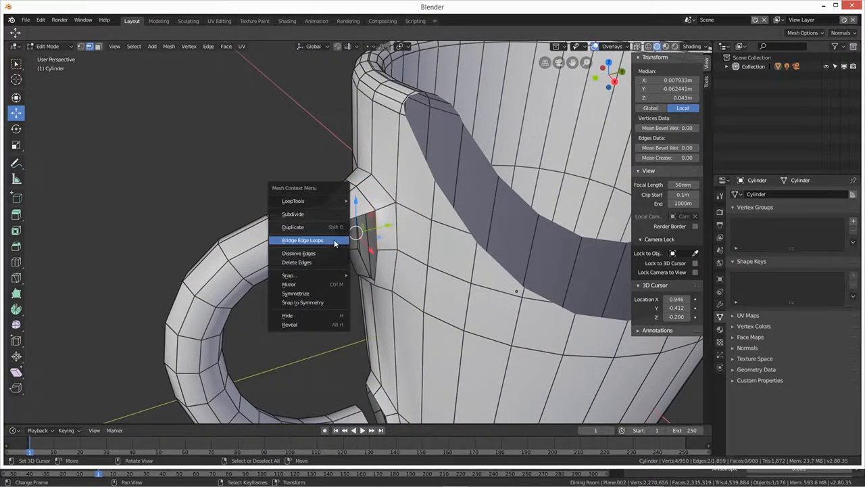
{"action": "left_click", "coordinate": [334, 238]}
{"action": "right_click", "coordinate": [370, 267]}
{"action": "right_click", "coordinate": [330, 255], "text": "shift"}
{"action": "key", "text": "w"}
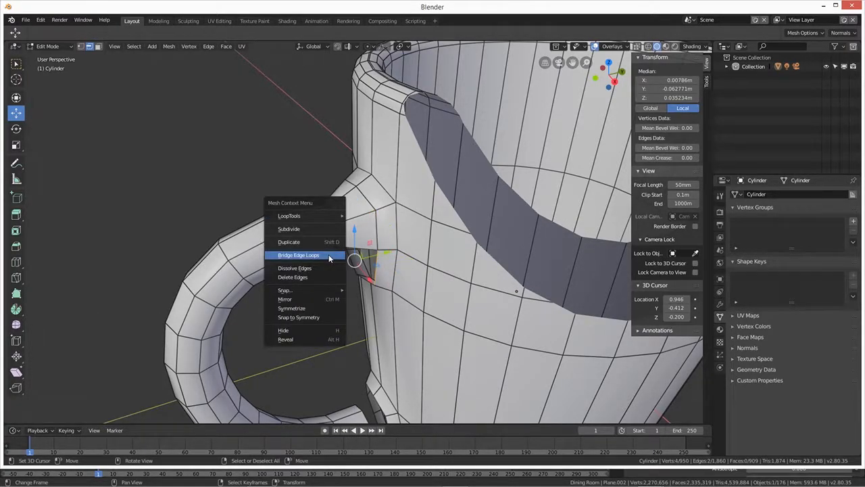
{"action": "left_click", "coordinate": [329, 256]}
Step: Bridge the two underside edges of the handle's upper end to the bottom edges of the upper opening
{"action": "middle_click_drag", "start_coordinate": [329, 255], "coordinate": [383, 244]}
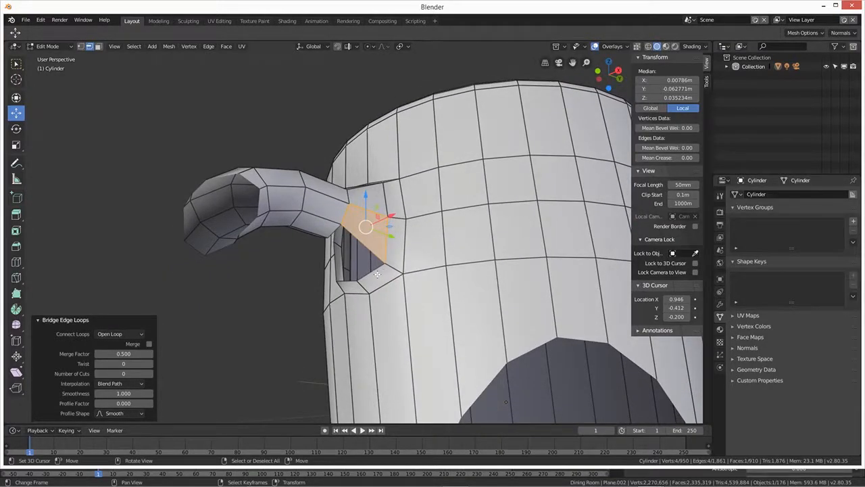
{"action": "right_click", "coordinate": [377, 275]}
{"action": "right_click", "coordinate": [334, 230], "text": "shift"}
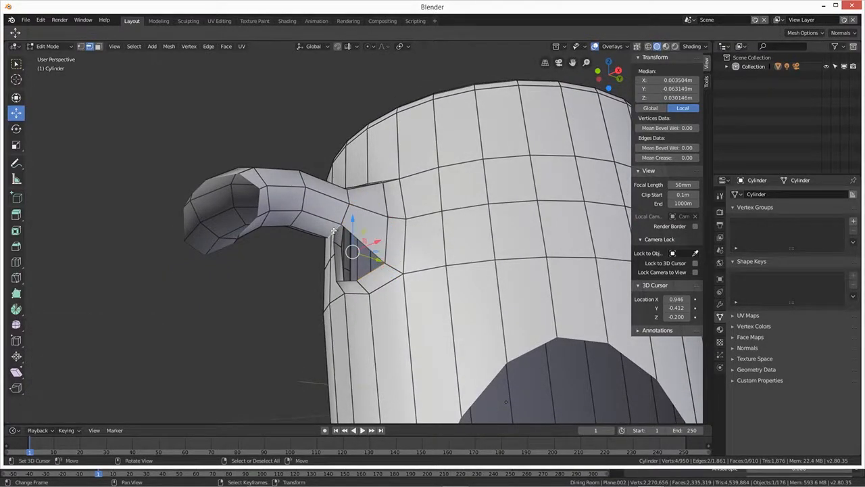
{"action": "key", "text": "w"}
{"action": "left_click", "coordinate": [334, 233]}
{"action": "middle_click_drag", "start_coordinate": [333, 233], "coordinate": [378, 269]}
{"action": "right_click", "coordinate": [374, 227]}
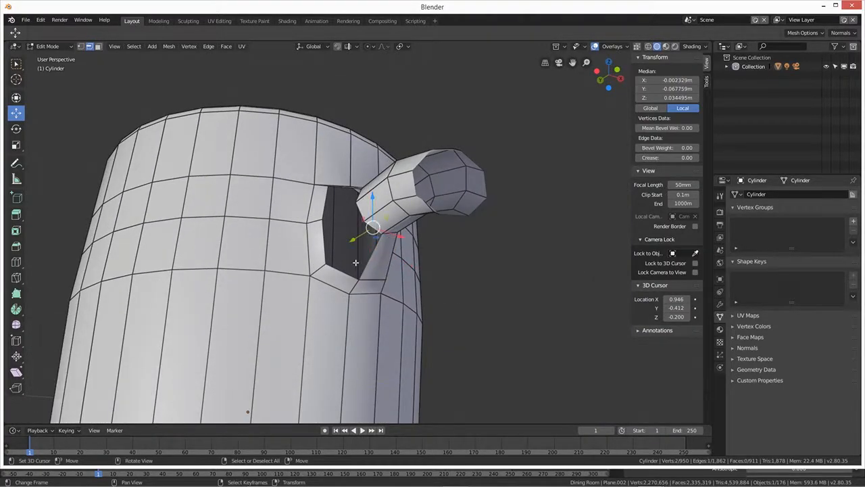
{"action": "right_click", "coordinate": [343, 274], "text": "shift"}
{"action": "key", "text": "w"}
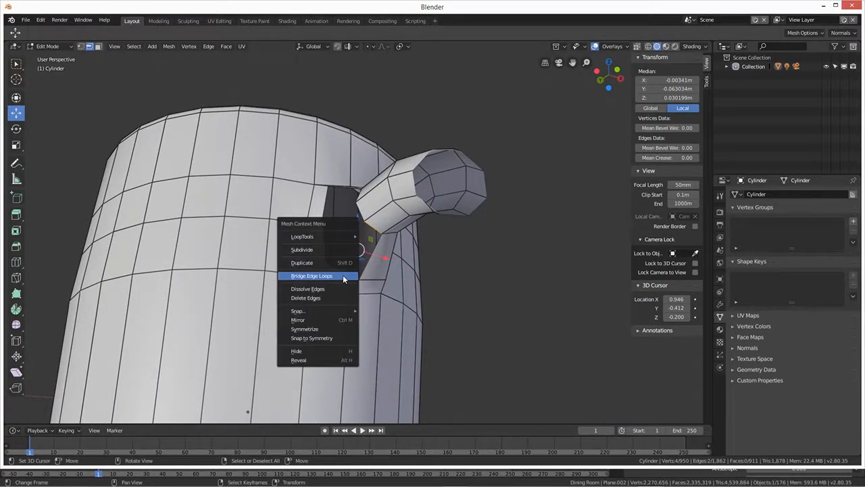
{"action": "left_click", "coordinate": [346, 276]}
Step: Bridge the last two open edges on the negative X side of the upper end, closing the upper handle joint
{"action": "middle_click_drag", "start_coordinate": [346, 276], "coordinate": [390, 254]}
{"action": "right_click", "coordinate": [387, 232]}
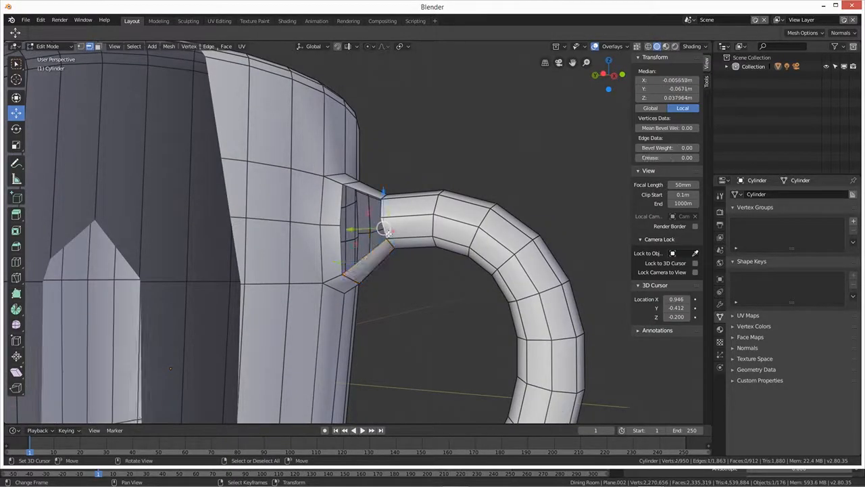
{"action": "right_click", "coordinate": [340, 253], "text": "shift"}
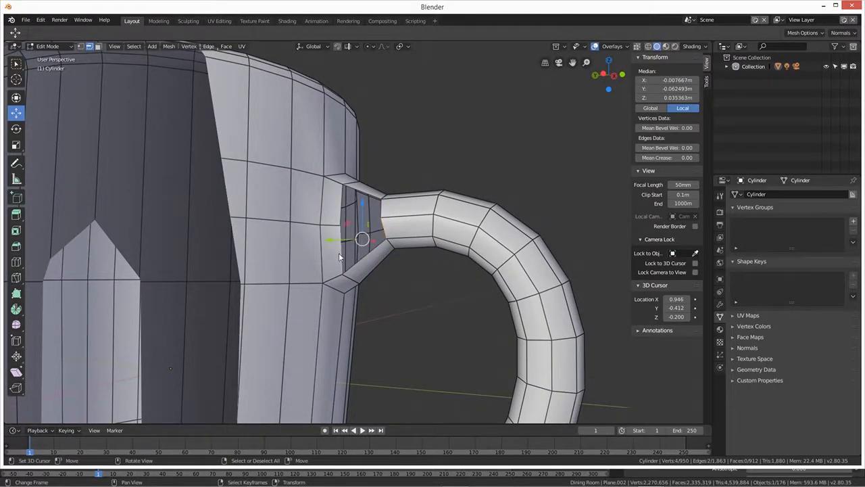
{"action": "key", "text": "w"}
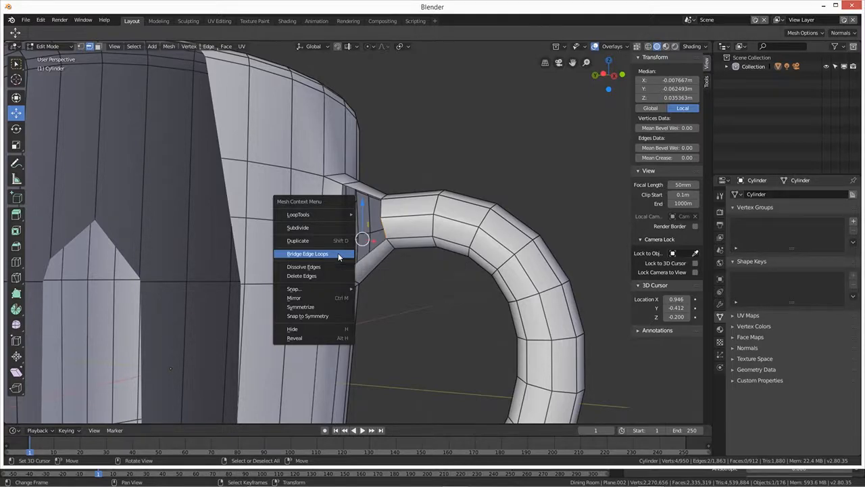
{"action": "left_click", "coordinate": [339, 255]}
{"action": "right_click", "coordinate": [382, 211]}
{"action": "right_click", "coordinate": [339, 208], "text": "shift"}
{"action": "key", "text": "w"}
{"action": "left_click", "coordinate": [339, 210]}
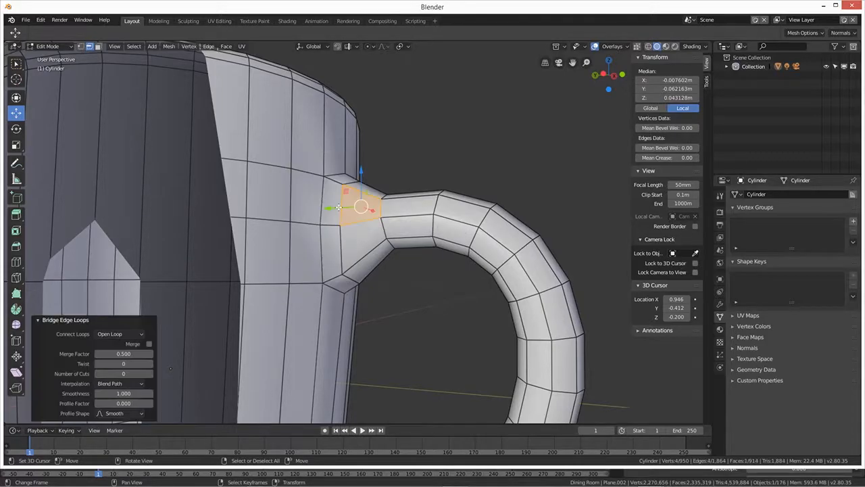
Step: Bridge the negative X top edge of the handle's lower end to the matching edge of the mug's lower opening
{"action": "middle_click_drag", "start_coordinate": [388, 279], "coordinate": [374, 246]}
{"action": "scroll", "coordinate": [375, 284], "scroll_direction": "up", "scroll_amount": 3}
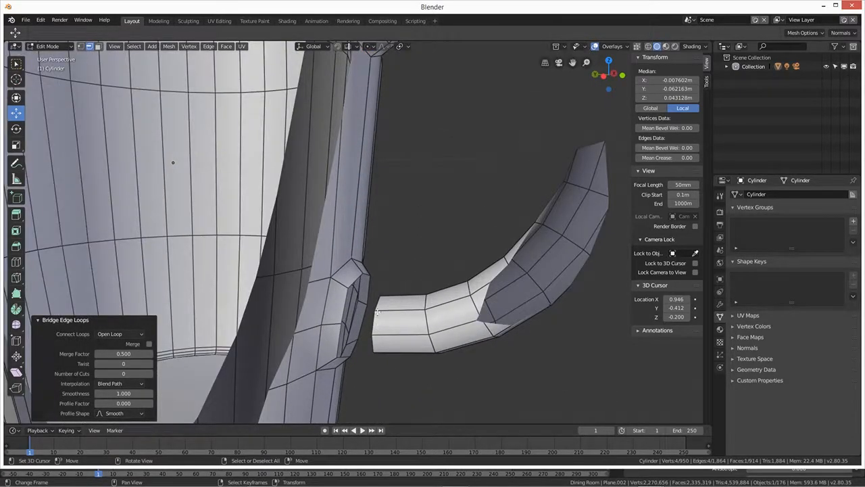
{"action": "right_click", "coordinate": [377, 303]}
{"action": "right_click", "coordinate": [356, 284], "text": "shift"}
{"action": "key", "text": "w"}
{"action": "left_click", "coordinate": [356, 274]}
Step: Bridge the two negative X side edges of the handle's lower end to the matching edges of the lower opening
{"action": "right_click", "coordinate": [375, 318]}
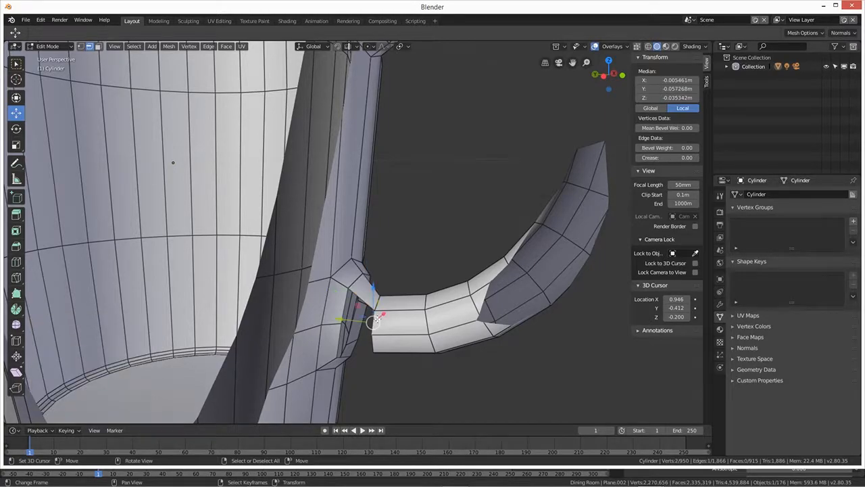
{"action": "right_click", "coordinate": [340, 309], "text": "shift"}
{"action": "key", "text": "w"}
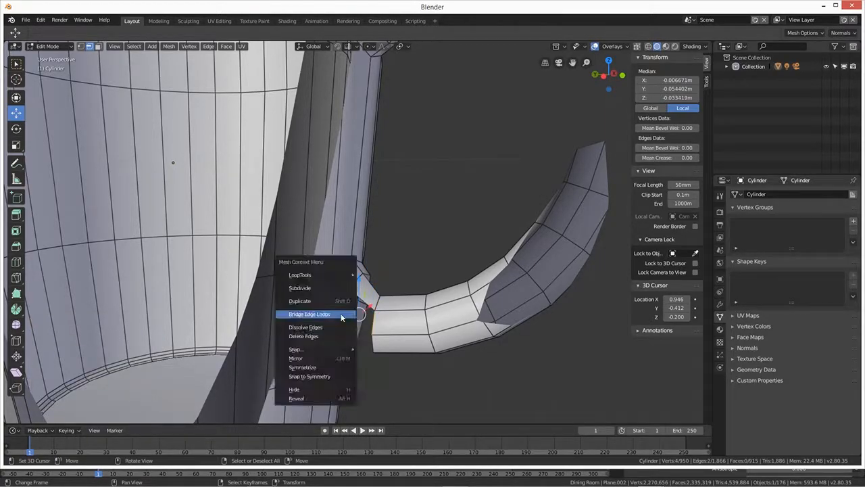
{"action": "left_click", "coordinate": [348, 313]}
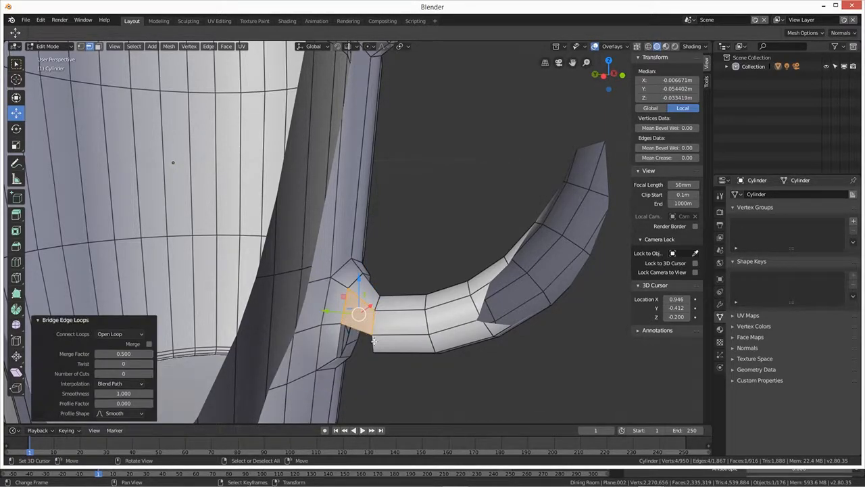
{"action": "right_click", "coordinate": [374, 340]}
{"action": "right_click", "coordinate": [337, 346], "text": "shift"}
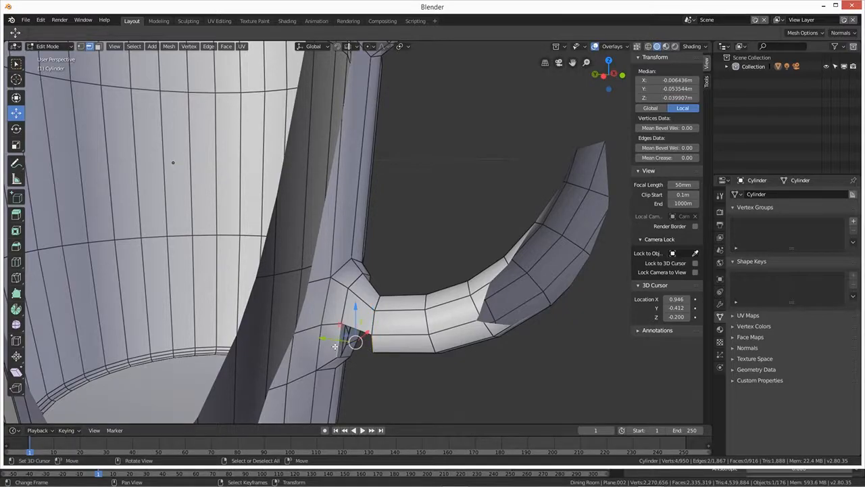
{"action": "key", "text": "w"}
{"action": "left_click", "coordinate": [335, 349]}
Step: Bridge the adjoining underside edge of the handle's lower end to the bottom edge of the lower opening
{"action": "middle_click_drag", "start_coordinate": [355, 359], "coordinate": [347, 342]}
{"action": "right_click", "coordinate": [384, 347]}
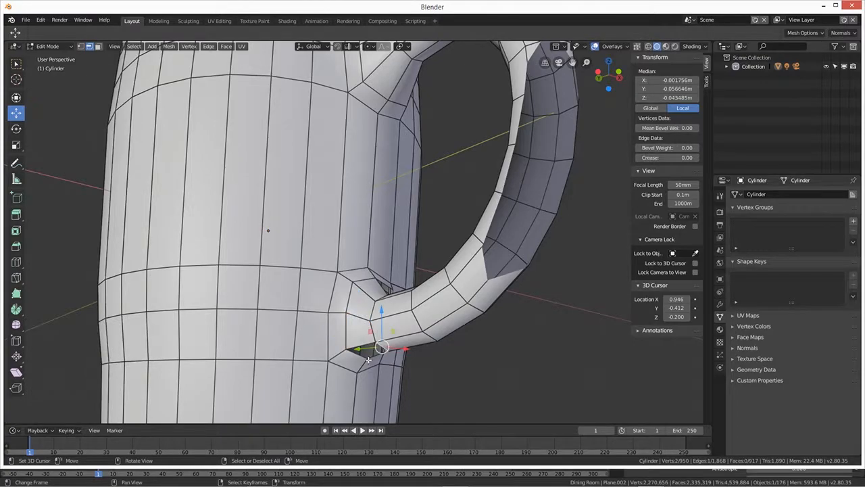
{"action": "right_click", "coordinate": [368, 356], "text": "shift"}
{"action": "key", "text": "w"}
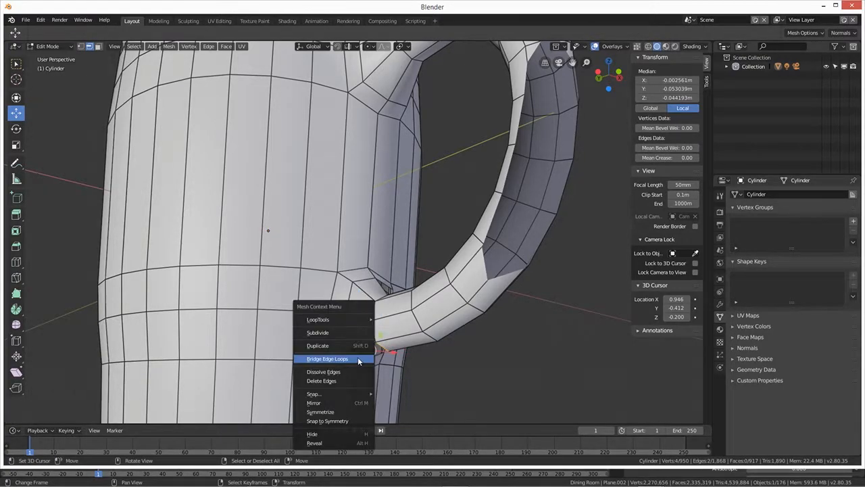
{"action": "left_click", "coordinate": [359, 362]}
{"action": "middle_click_drag", "start_coordinate": [359, 361], "coordinate": [388, 354]}
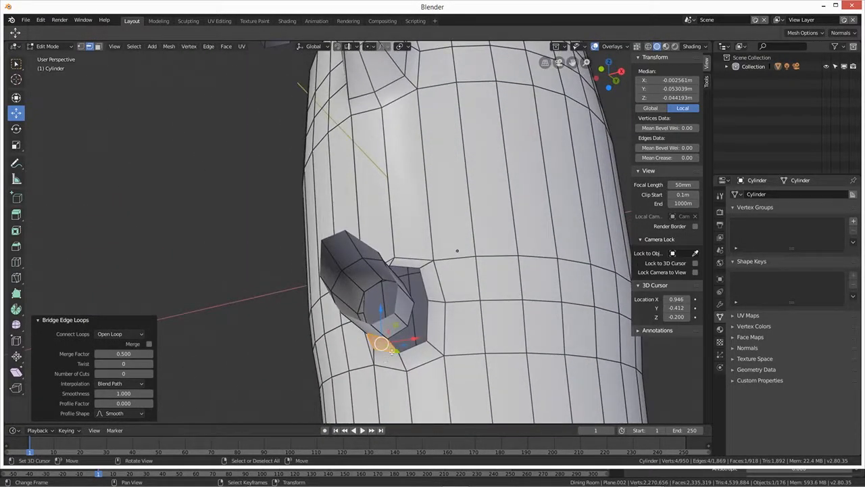
Step: Bridge the positive X underside edge of the handle's lower end to the bottom edge of the mug's lower opening
{"action": "right_click", "coordinate": [396, 330]}
{"action": "right_click", "coordinate": [405, 340], "text": "shift"}
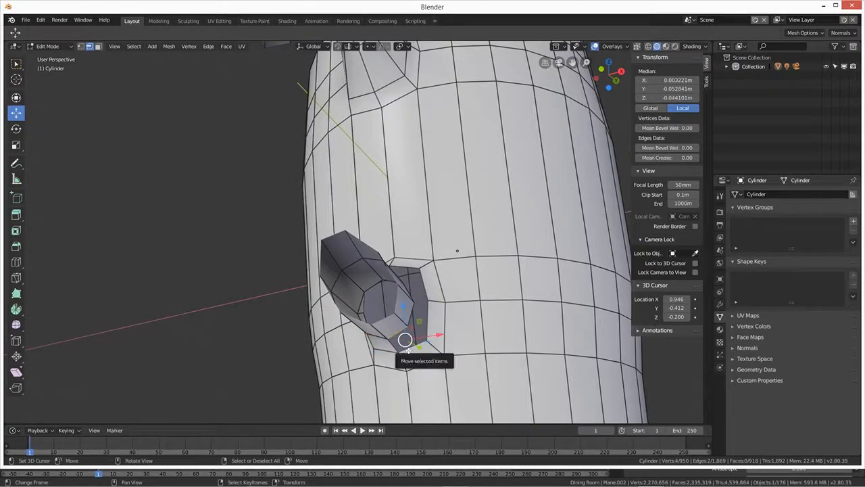
{"action": "key", "text": "w"}
{"action": "left_click", "coordinate": [389, 351]}
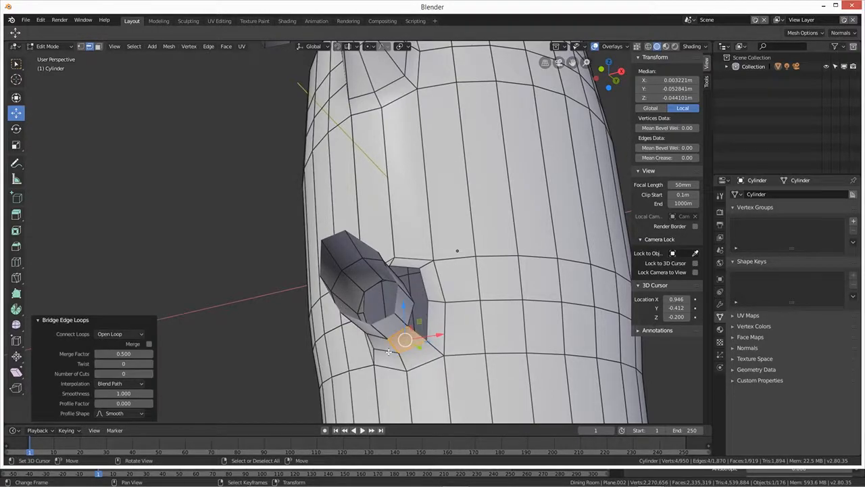
Step: Bridge the two positive X side edges of the handle's lower end to the matching edges of the lower opening
{"action": "middle_click_drag", "start_coordinate": [441, 334], "coordinate": [422, 339]}
{"action": "right_click", "coordinate": [416, 331]}
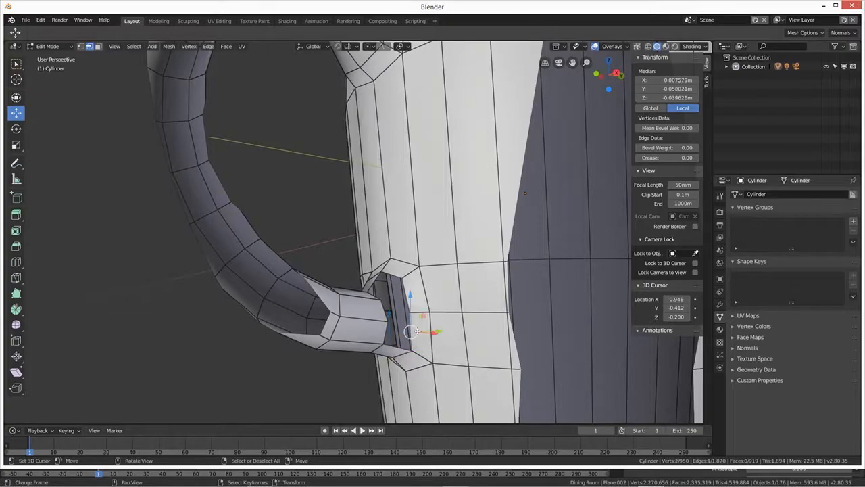
{"action": "right_click", "coordinate": [385, 330], "text": "shift"}
{"action": "key", "text": "w"}
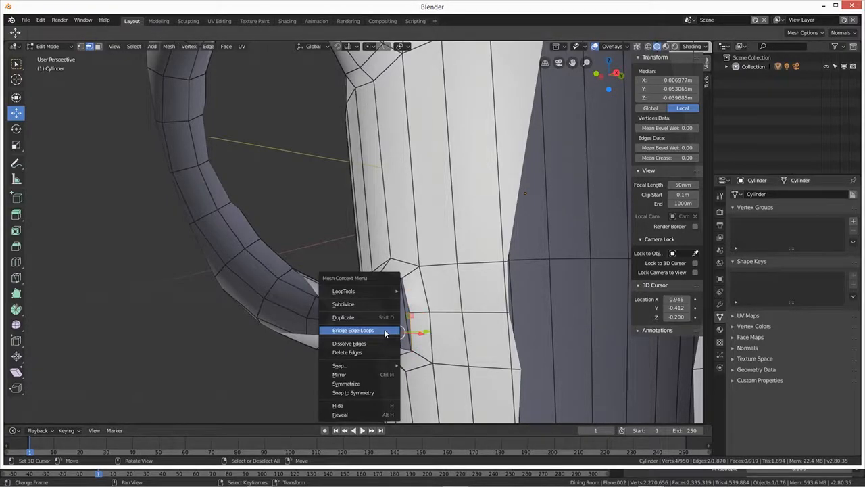
{"action": "left_click", "coordinate": [385, 330]}
{"action": "right_click", "coordinate": [405, 299]}
{"action": "right_click", "coordinate": [382, 310], "text": "shift"}
{"action": "key", "text": "w"}
{"action": "left_click", "coordinate": [381, 310]}
{"action": "right_click", "coordinate": [400, 276]}
{"action": "key", "text": "w"}
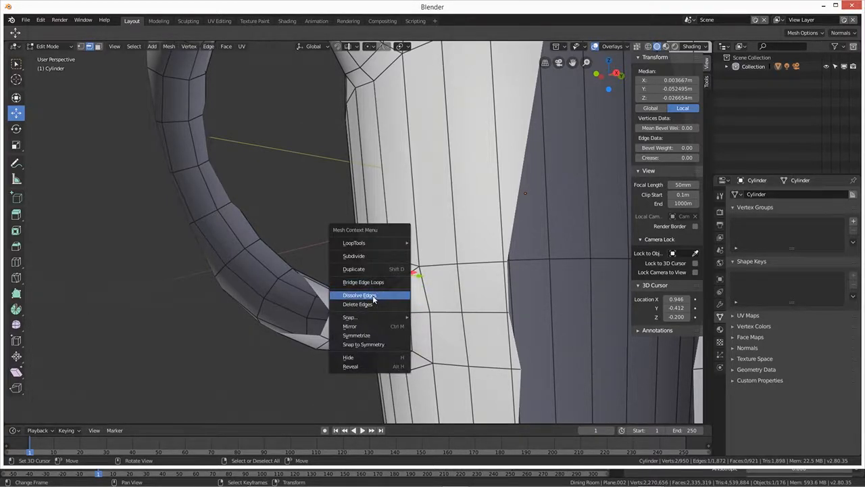
{"action": "left_click", "coordinate": [399, 295]}
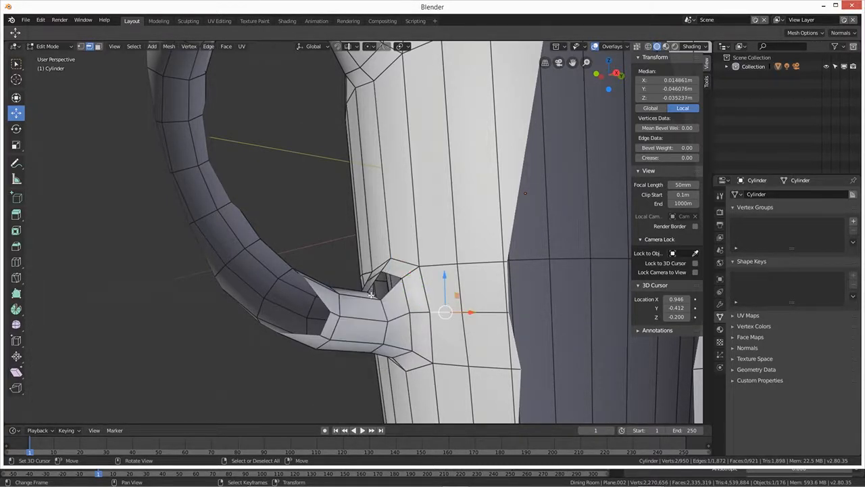
Step: Bridge the last positive X top edge of the handle's lower end to the lower opening, closing the lower joint
{"action": "right_click", "coordinate": [371, 295]}
{"action": "right_click", "coordinate": [393, 274], "text": "shift"}
{"action": "key", "text": "w"}
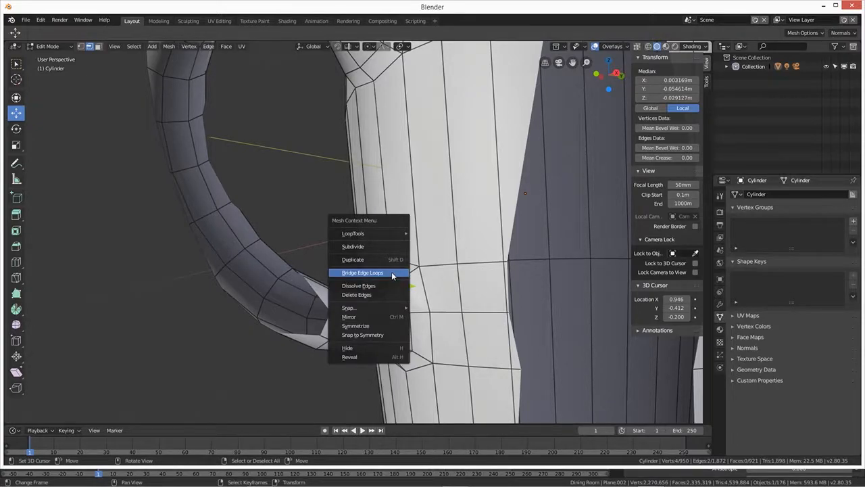
{"action": "left_click", "coordinate": [392, 276]}
Step: Display the whole mug in LookDev shading and return to Object Mode
{"action": "mouse_move", "coordinate": [396, 283]}
{"action": "middle_mouse_down"}
{"action": "mouse_move", "coordinate": [540, 341]}
{"action": "mouse_move", "coordinate": [463, 303]}
{"action": "mouse_move", "coordinate": [371, 336]}
{"action": "mouse_move", "coordinate": [359, 329]}
{"action": "mouse_move", "coordinate": [415, 304]}
{"action": "middle_mouse_up"}
{"action": "scroll", "coordinate": [539, 341], "scroll_direction": "down", "scroll_amount": 5}
{"action": "left_click", "coordinate": [666, 46]}
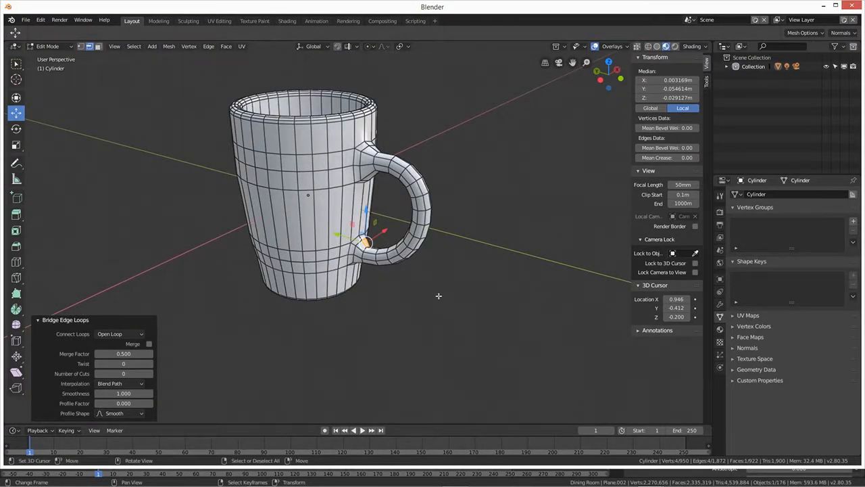
{"action": "key", "text": "Tab"}
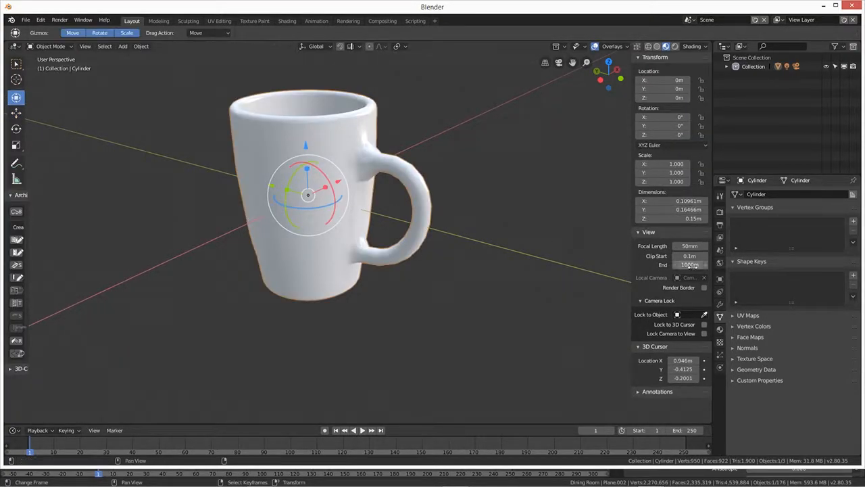
Step: Add a Subdivision Surface modifier to the mug and check the mesh briefly in Edit Mode
{"action": "left_click", "coordinate": [720, 306]}
{"action": "left_click", "coordinate": [764, 193]}
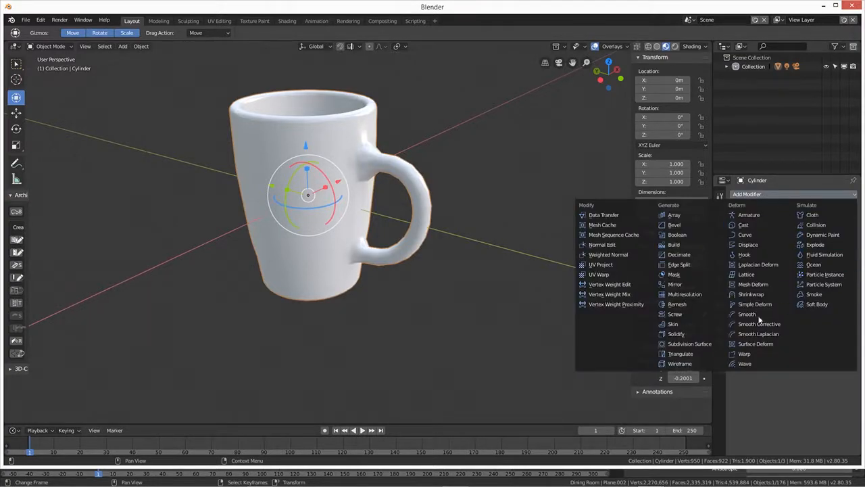
{"action": "left_click", "coordinate": [697, 344]}
{"action": "middle_click_drag", "start_coordinate": [532, 312], "coordinate": [405, 291]}
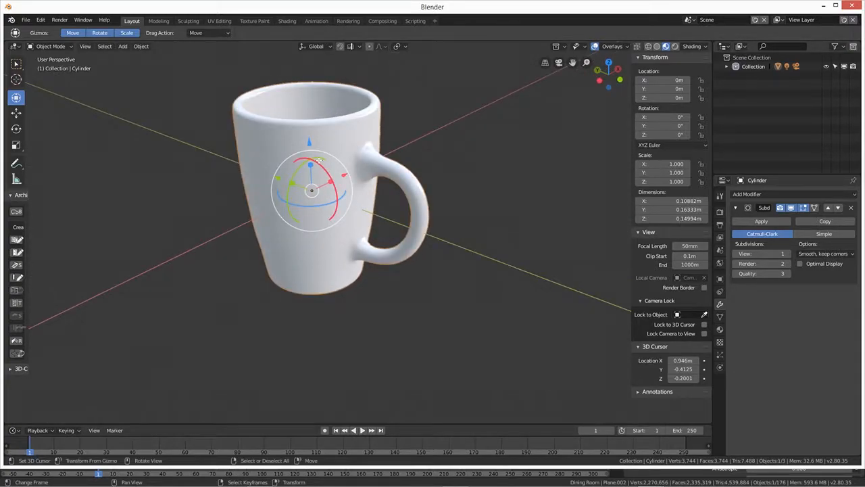
{"action": "key", "text": "Tab"}
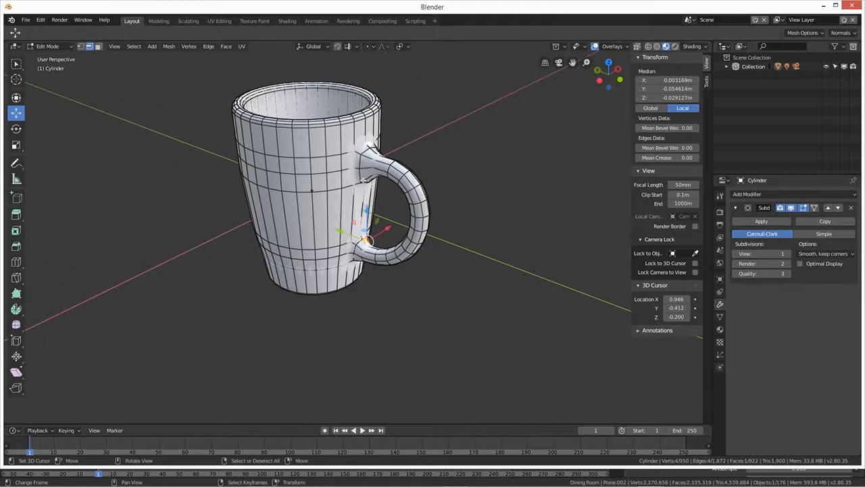
{"action": "key", "text": "Tab"}
Step: Add a 32-vertex cylinder mesh and scale it uniformly down to about 0.113
{"action": "mouse_move", "coordinate": [464, 291]}
{"action": "middle_mouse_down"}
{"action": "mouse_move", "coordinate": [308, 282]}
{"action": "mouse_move", "coordinate": [302, 257]}
{"action": "mouse_move", "coordinate": [454, 293]}
{"action": "mouse_move", "coordinate": [349, 277]}
{"action": "mouse_move", "coordinate": [358, 305]}
{"action": "mouse_move", "coordinate": [337, 314]}
{"action": "mouse_move", "coordinate": [417, 320]}
{"action": "mouse_move", "coordinate": [405, 299]}
{"action": "mouse_move", "coordinate": [422, 256]}
{"action": "mouse_move", "coordinate": [449, 226]}
{"action": "mouse_move", "coordinate": [480, 218]}
{"action": "mouse_move", "coordinate": [457, 208]}
{"action": "mouse_move", "coordinate": [465, 236]}
{"action": "mouse_move", "coordinate": [338, 272]}
{"action": "mouse_move", "coordinate": [342, 313]}
{"action": "mouse_move", "coordinate": [402, 283]}
{"action": "mouse_move", "coordinate": [420, 252]}
{"action": "middle_mouse_up"}
{"action": "scroll", "coordinate": [483, 275], "scroll_direction": "down", "scroll_amount": 2}
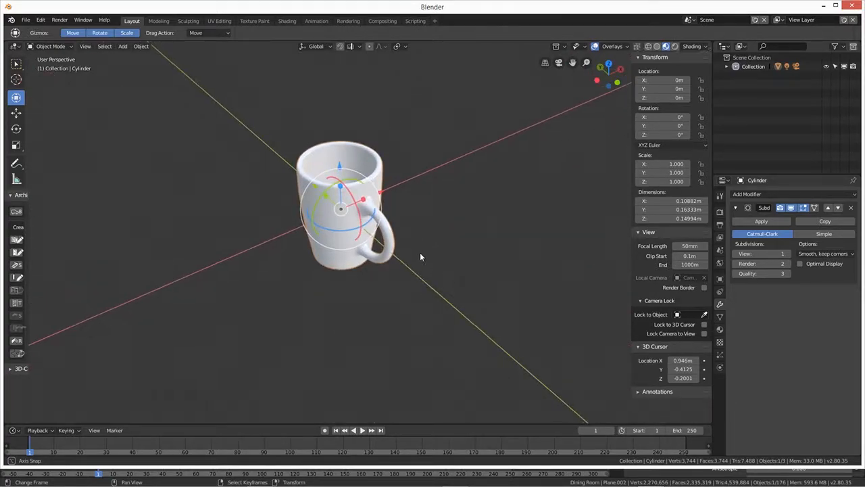
{"action": "middle_click_drag", "start_coordinate": [352, 286], "coordinate": [433, 232], "text": "shift"}
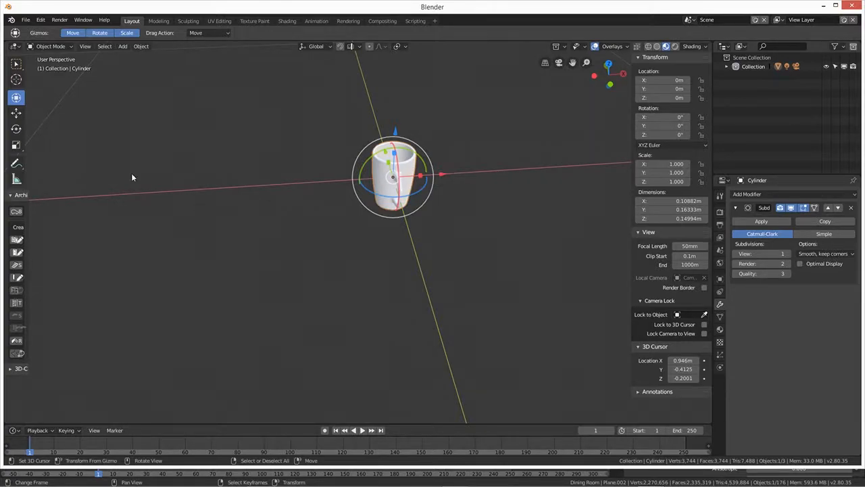
{"action": "key", "text": "shift+a"}
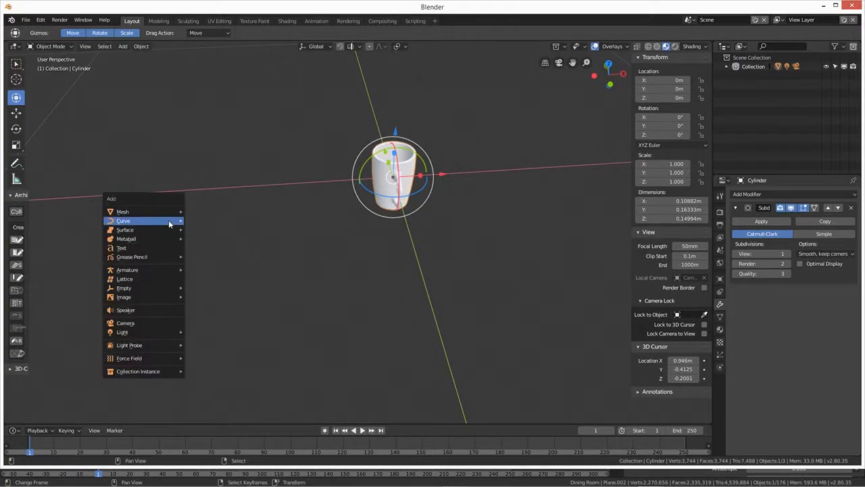
{"action": "mouse_move", "coordinate": [169, 223]}
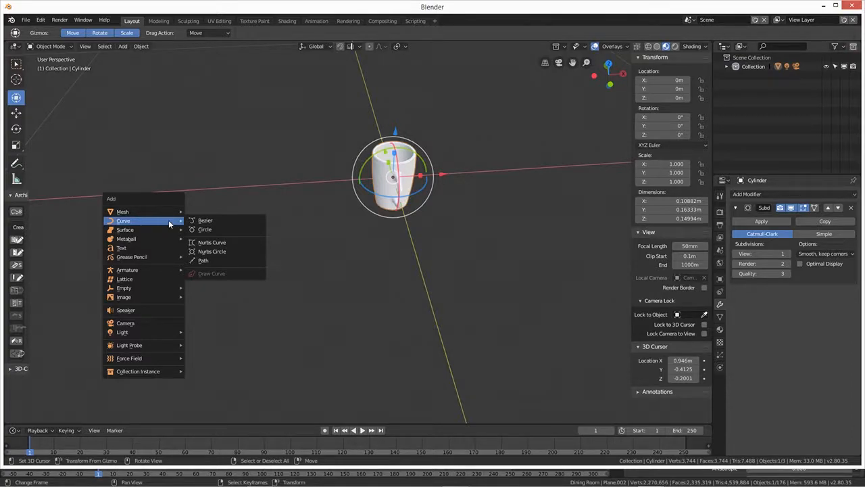
{"action": "mouse_move", "coordinate": [163, 209]}
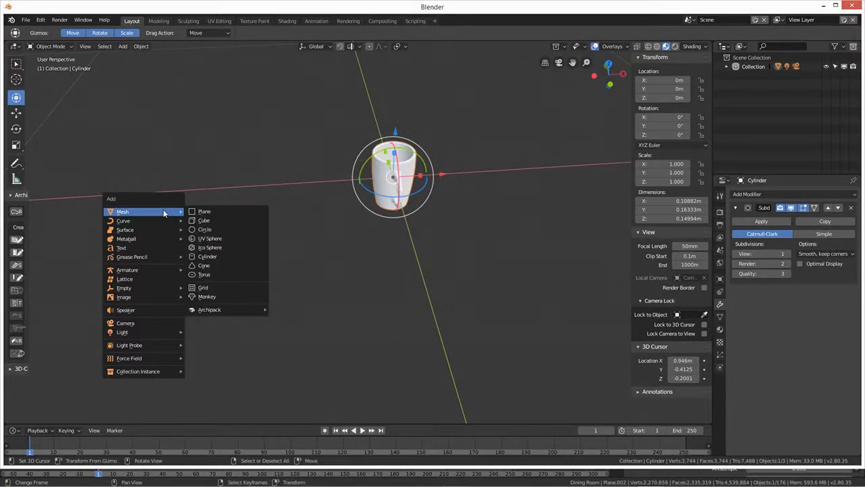
{"action": "left_click", "coordinate": [205, 256]}
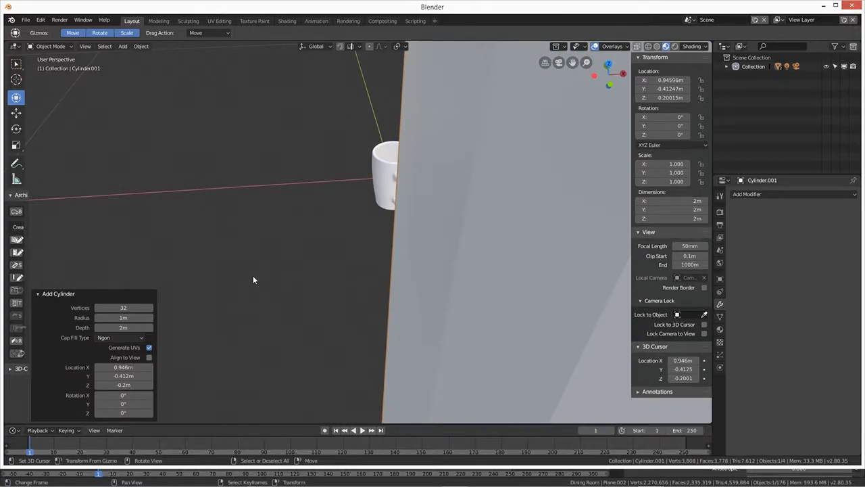
{"action": "scroll", "coordinate": [254, 279], "scroll_direction": "down", "scroll_amount": 8}
{"action": "key", "text": "s"}
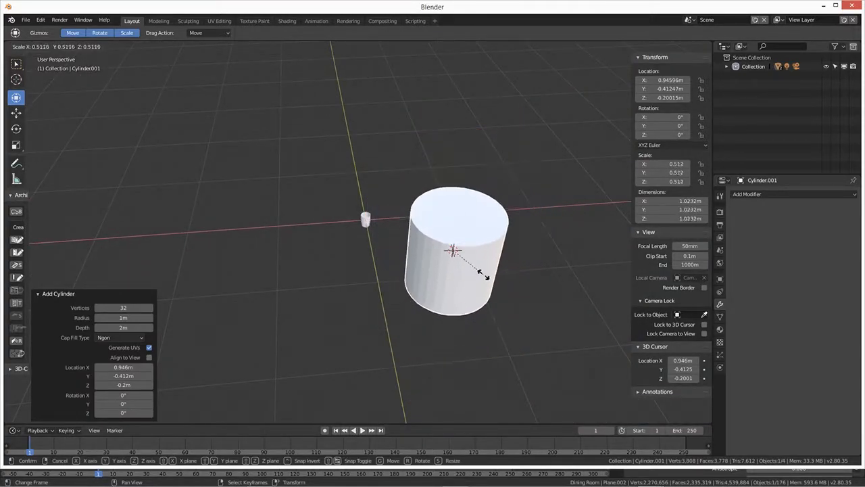
{"action": "left_click", "coordinate": [460, 255]}
Step: Move the cylinder along the X and Y axes to a spot beside the mug on the negative X side
{"action": "key", "text": "g"}
{"action": "key", "text": "x"}
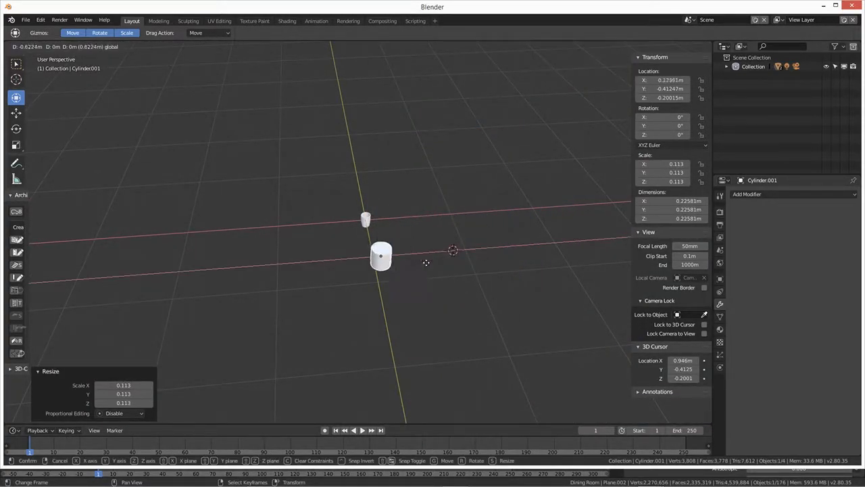
{"action": "left_click", "coordinate": [388, 271]}
{"action": "middle_click_drag", "start_coordinate": [349, 273], "coordinate": [405, 287]}
{"action": "key", "text": "g"}
{"action": "key", "text": "y"}
{"action": "left_click", "coordinate": [377, 285]}
{"action": "scroll", "coordinate": [381, 282], "scroll_direction": "up", "scroll_amount": 8}
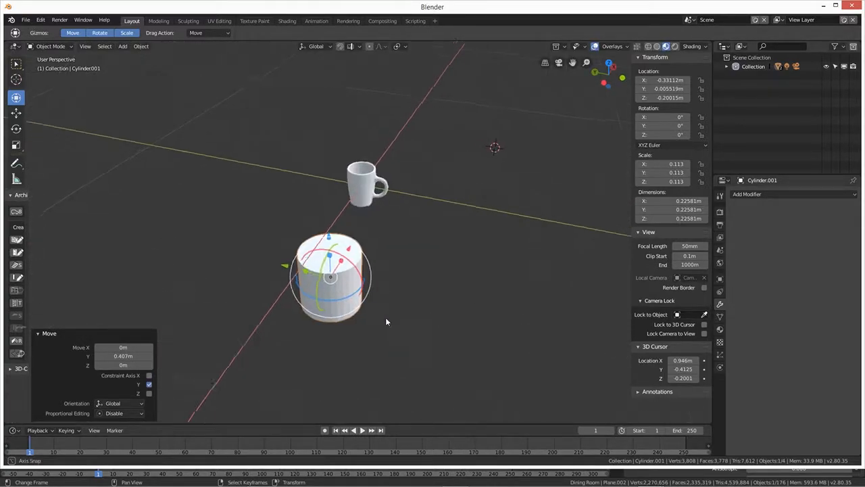
{"action": "middle_click_drag", "start_coordinate": [394, 316], "coordinate": [309, 319]}
{"action": "left_click_drag", "start_coordinate": [353, 239], "coordinate": [371, 241]}
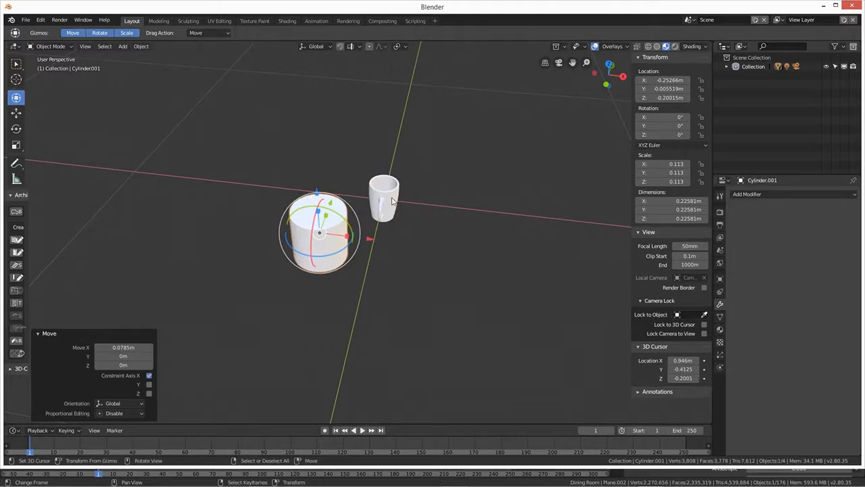
Step: Move the mug about 0.62 m along positive X and set the cylinder's location to 0 on X, Y and Z
{"action": "right_click", "coordinate": [388, 203]}
{"action": "left_click_drag", "start_coordinate": [436, 206], "coordinate": [609, 218]}
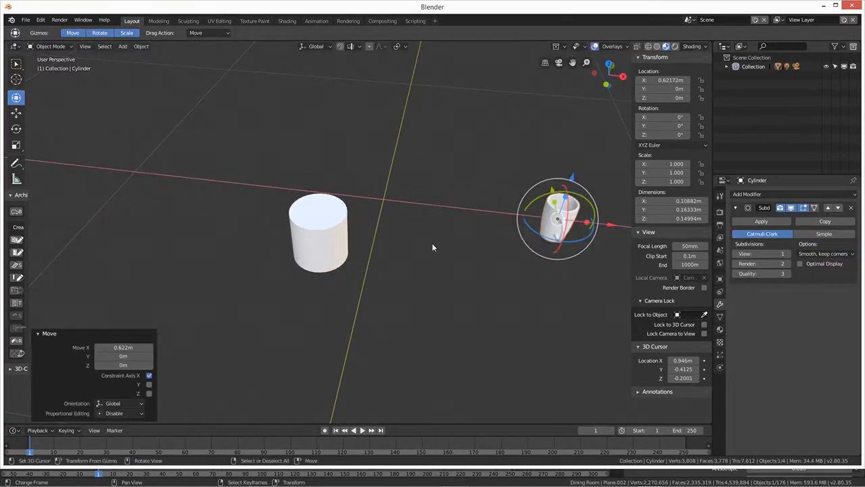
{"action": "right_click", "coordinate": [341, 232]}
{"action": "left_click_drag", "start_coordinate": [383, 240], "coordinate": [435, 241]}
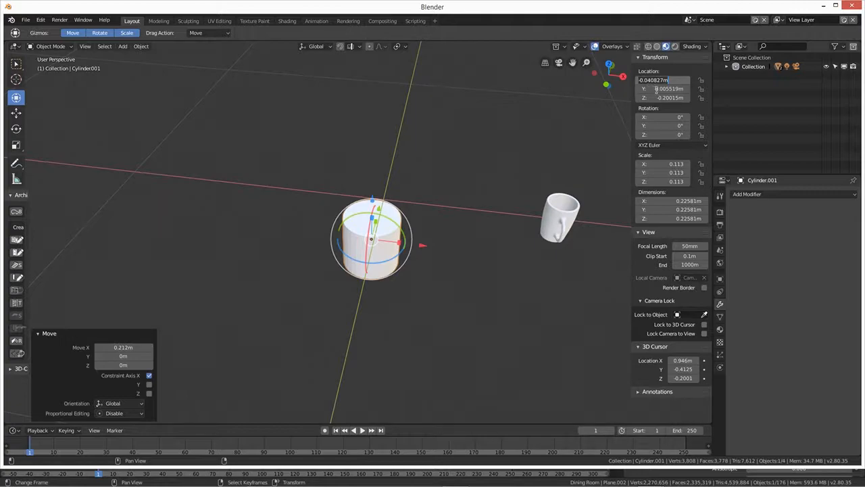
{"action": "key", "text": "Return"}
{"action": "left_click", "coordinate": [667, 93]}
{"action": "type", "text": "0"}
{"action": "key", "text": "Return"}
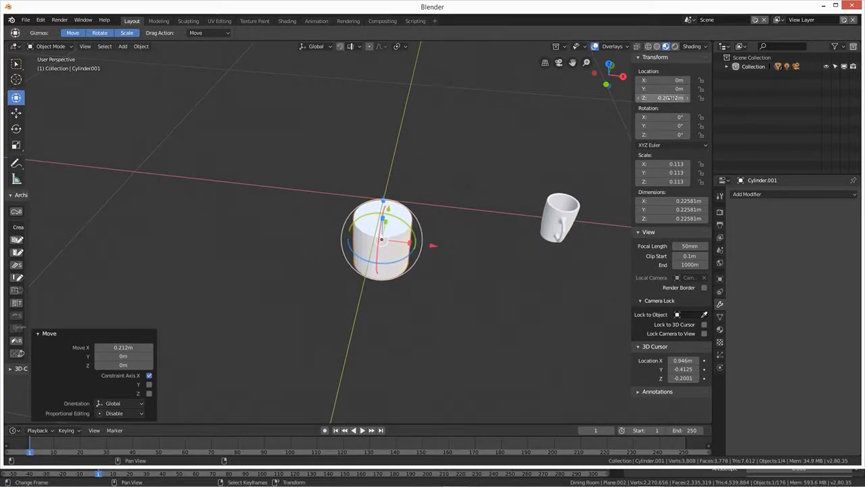
{"action": "left_click", "coordinate": [672, 97]}
{"action": "type", "text": "0"}
{"action": "key", "text": "Return"}
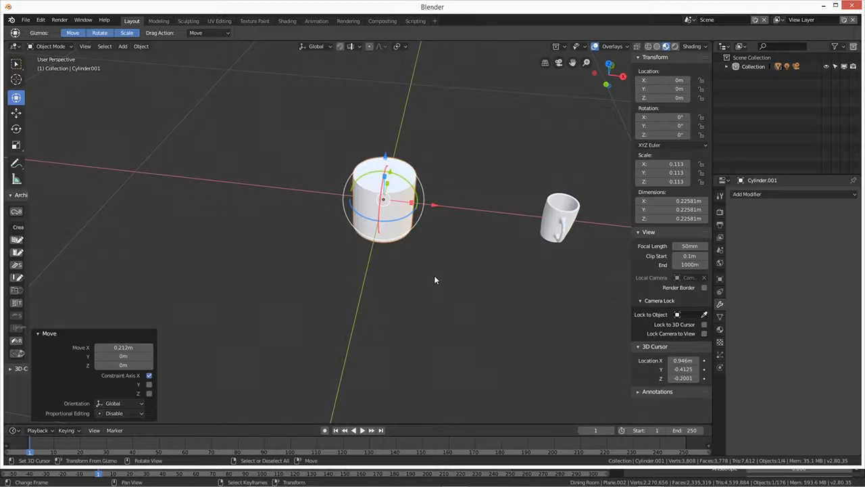
Step: Flatten the cylinder along Z into a disc about 0.0065 m thick
{"action": "key", "text": "KP_Decimal"}
{"action": "middle_click_drag", "start_coordinate": [433, 277], "coordinate": [404, 264]}
{"action": "left_click_drag", "start_coordinate": [402, 155], "coordinate": [403, 182]}
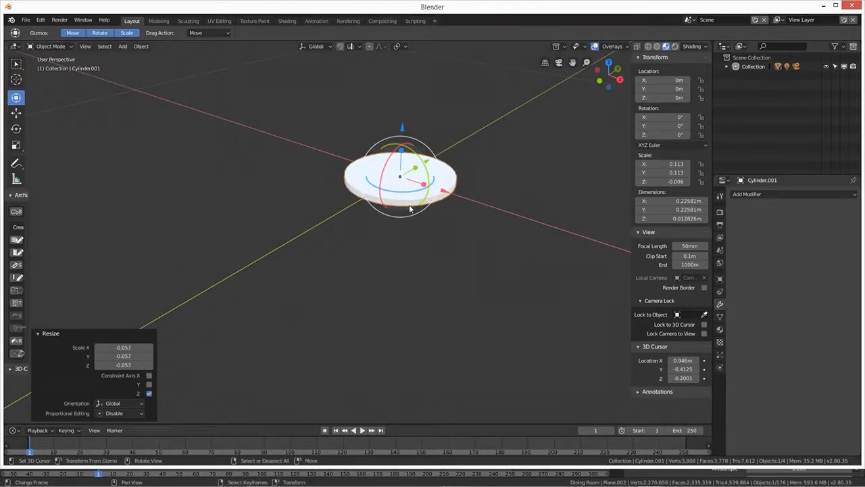
{"action": "scroll", "coordinate": [410, 208], "scroll_direction": "up", "scroll_amount": 2}
{"action": "left_click_drag", "start_coordinate": [425, 130], "coordinate": [425, 139]}
{"action": "middle_click_drag", "start_coordinate": [421, 224], "coordinate": [459, 264]}
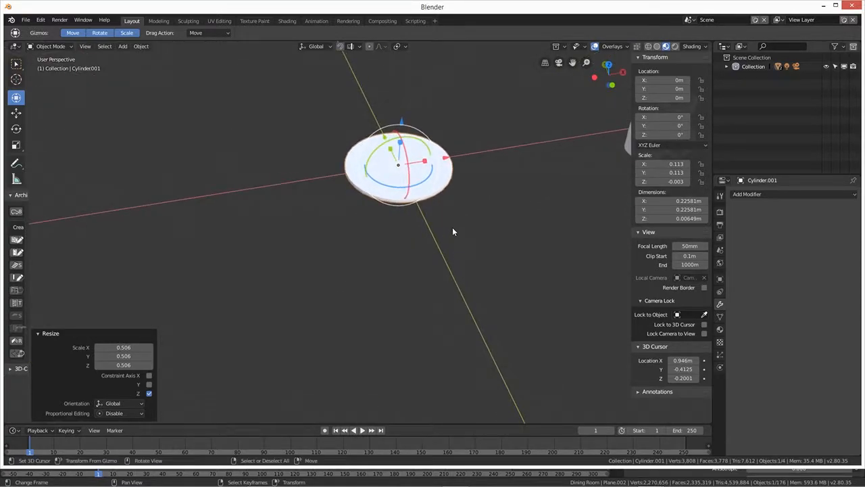
Step: Scale the disc up to about 0.37 m in diameter and thin it along Z to about 0.005 m
{"action": "key", "text": "s"}
{"action": "left_click", "coordinate": [498, 255]}
{"action": "middle_click_drag", "start_coordinate": [497, 258], "coordinate": [415, 145]}
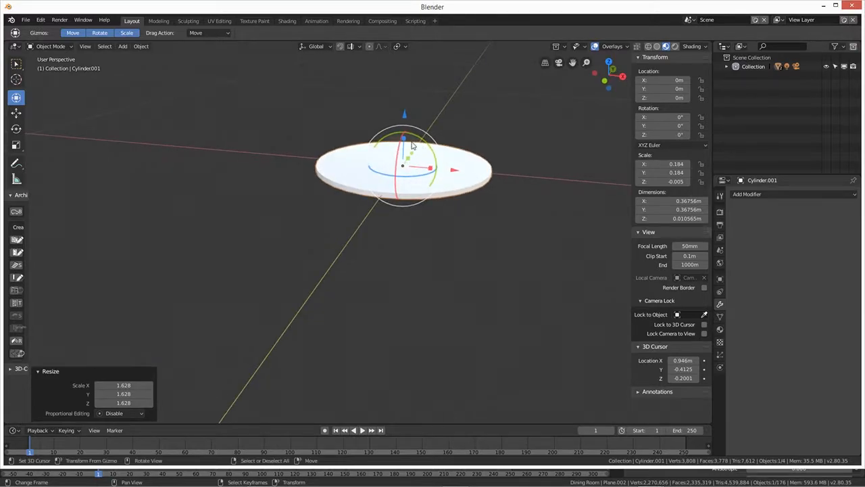
{"action": "key", "text": "s"}
{"action": "key", "text": "z"}
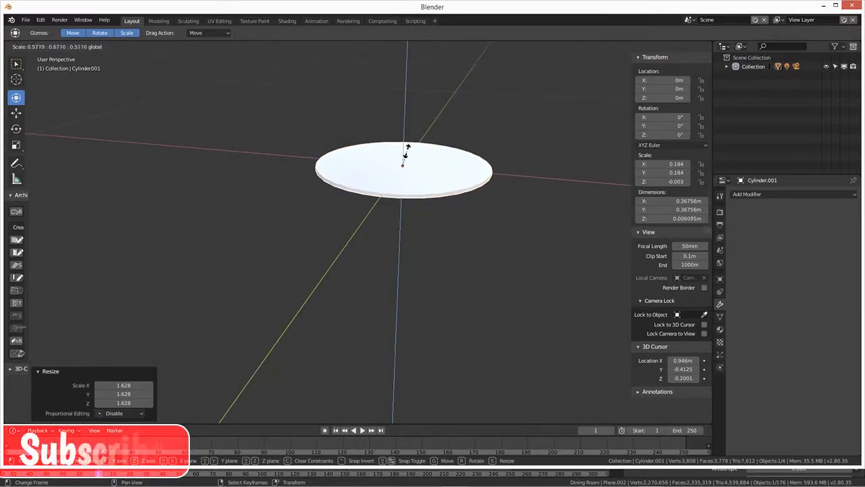
{"action": "left_click", "coordinate": [405, 151]}
Step: Select the disc's top face in face selection, return to Object Mode and apply the disc's scale
{"action": "middle_click_drag", "start_coordinate": [432, 232], "coordinate": [432, 288]}
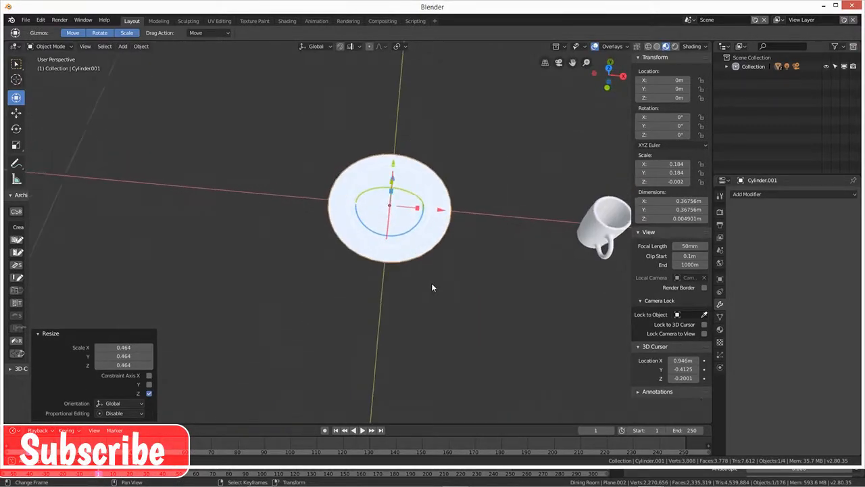
{"action": "scroll", "coordinate": [435, 277], "scroll_direction": "up", "scroll_amount": 4}
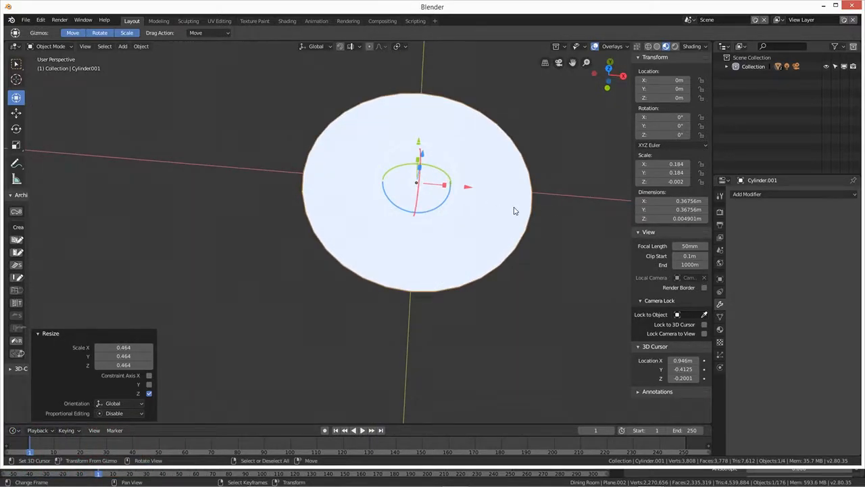
{"action": "left_click", "coordinate": [459, 232]}
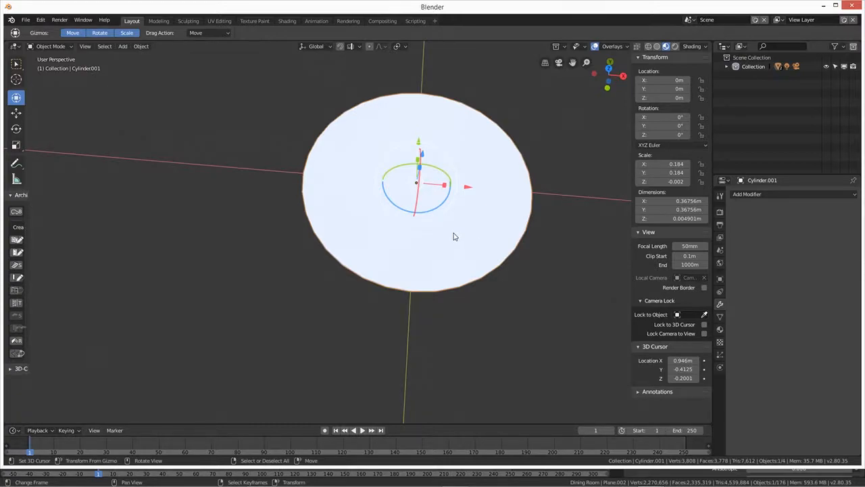
{"action": "key", "text": "Tab"}
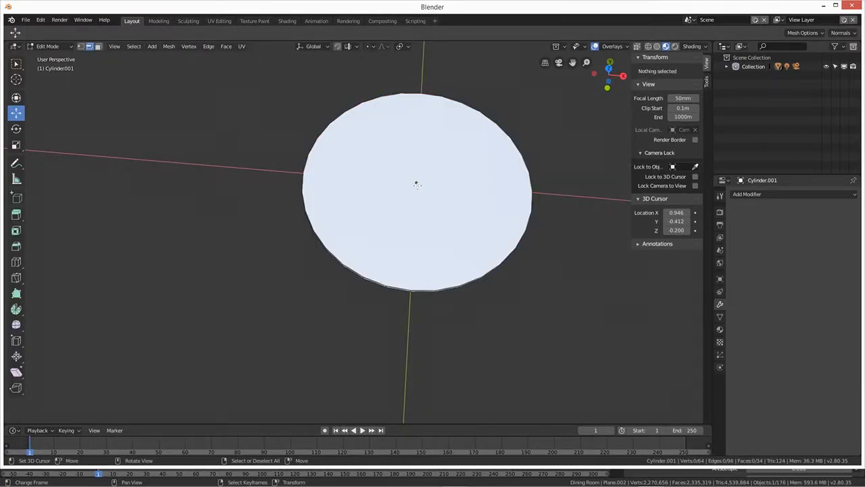
{"action": "left_click", "coordinate": [98, 46]}
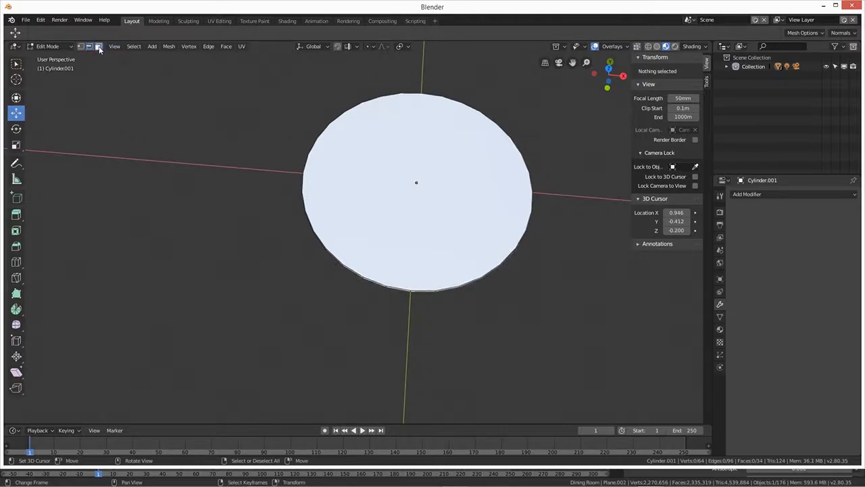
{"action": "left_click", "coordinate": [419, 183]}
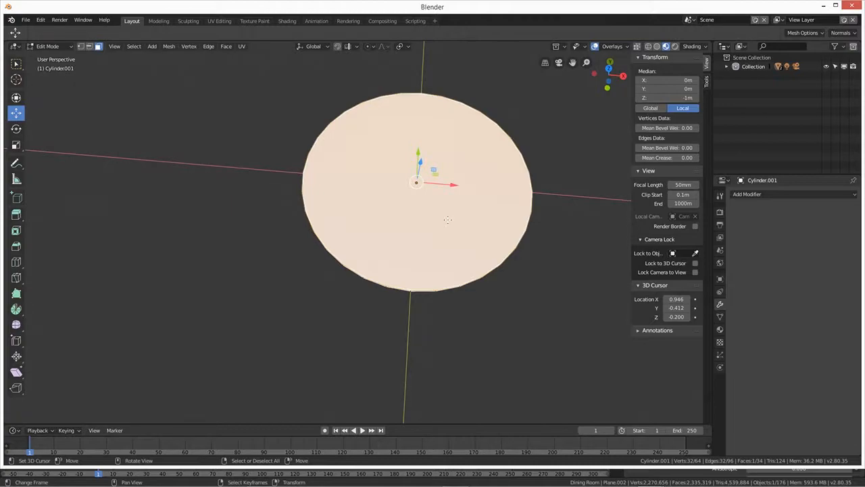
{"action": "key", "text": "Tab"}
{"action": "key", "text": "ctrl+a"}
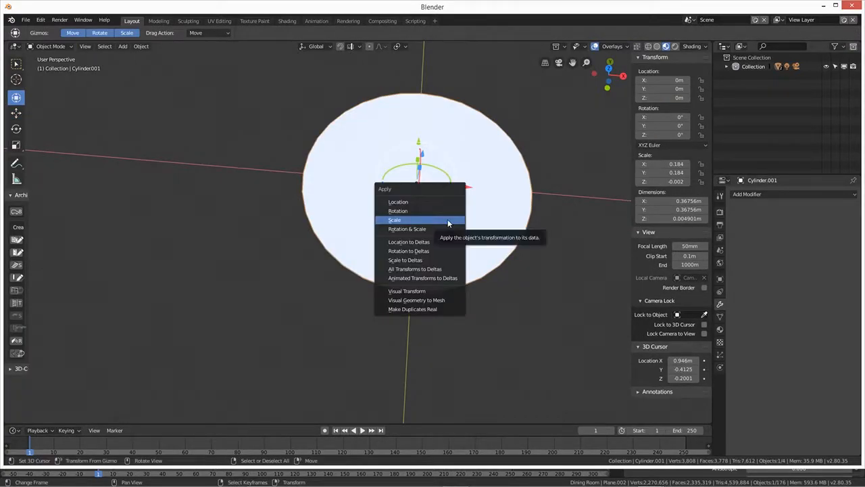
{"action": "left_click", "coordinate": [447, 220]}
Step: Select the disc's whole mesh and inset its top and bottom faces with a thickness of about 0.045 m
{"action": "key", "text": "Tab"}
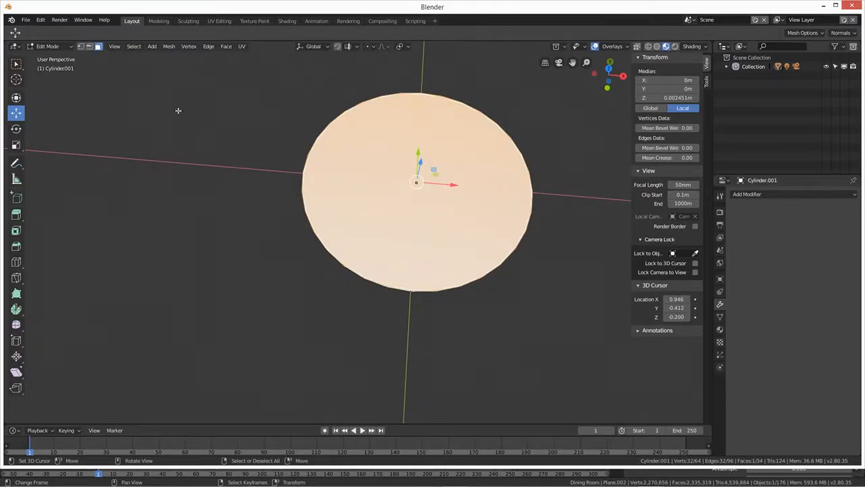
{"action": "left_click", "coordinate": [90, 46]}
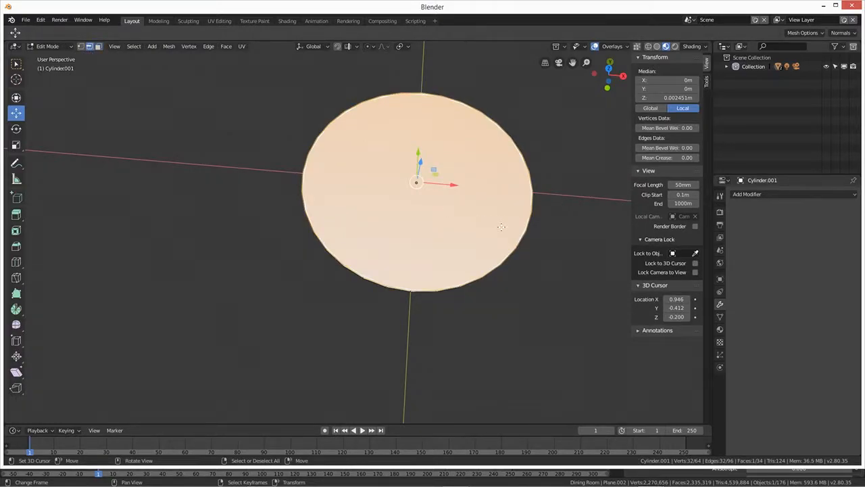
{"action": "key", "text": "alt+a"}
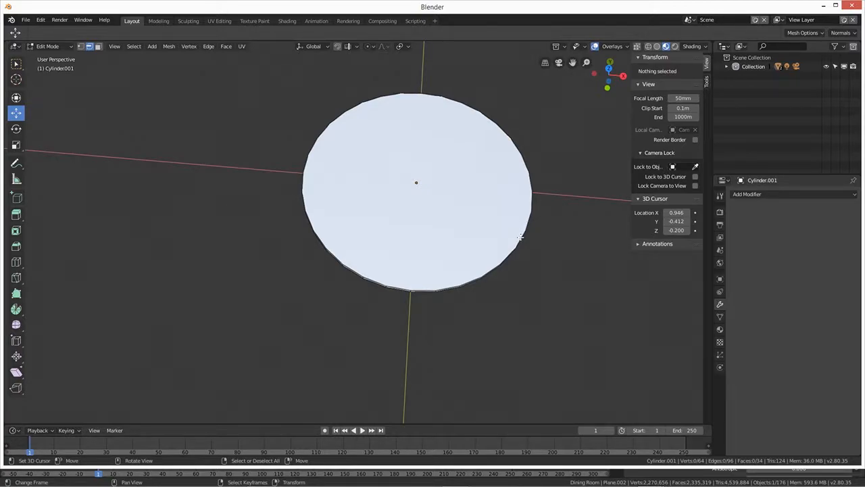
{"action": "key", "text": "a"}
{"action": "middle_click_drag", "start_coordinate": [526, 274], "coordinate": [514, 252]}
{"action": "right_click", "coordinate": [496, 208], "text": "alt+shift"}
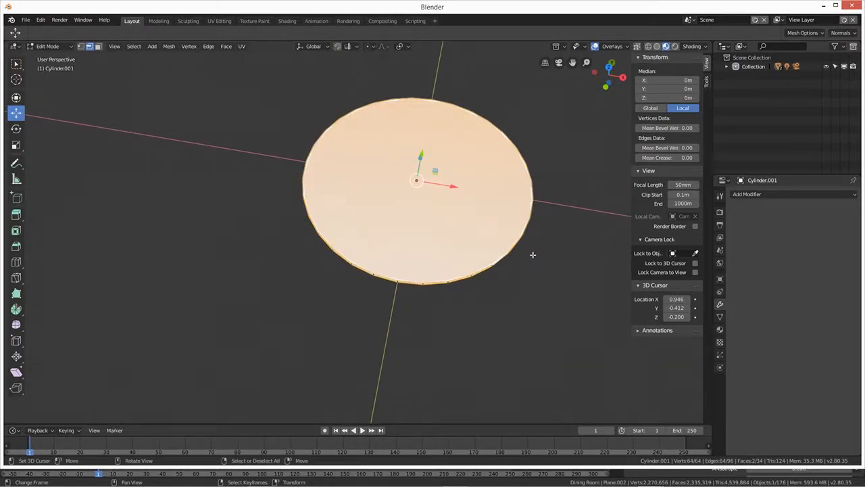
{"action": "key", "text": "i"}
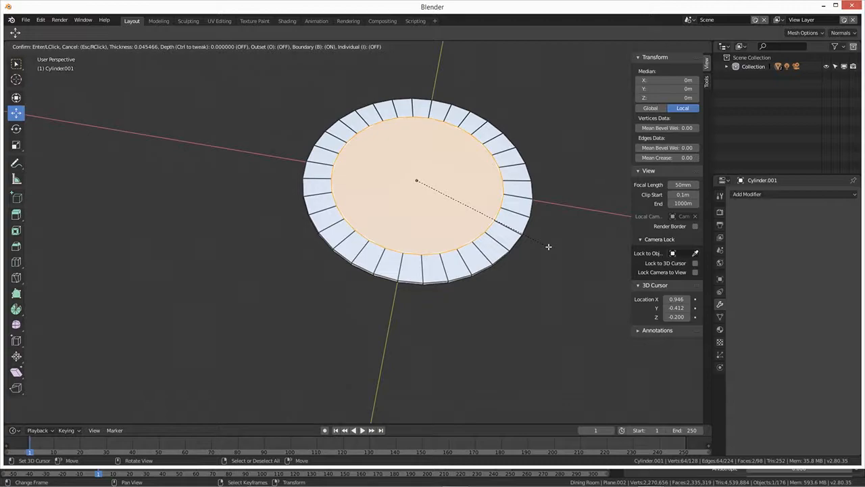
{"action": "left_click", "coordinate": [548, 246]}
Step: Lower the inset faces about 0.011 m along Z and extrude them about 0.004 m further down along local Z
{"action": "middle_click_drag", "start_coordinate": [550, 246], "coordinate": [503, 201]}
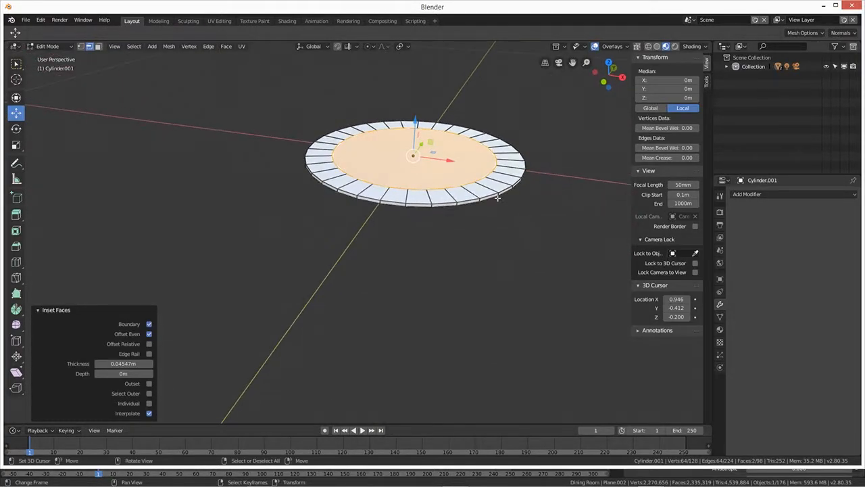
{"action": "left_click_drag", "start_coordinate": [415, 121], "coordinate": [414, 127]}
{"action": "middle_click_drag", "start_coordinate": [469, 211], "coordinate": [435, 209]}
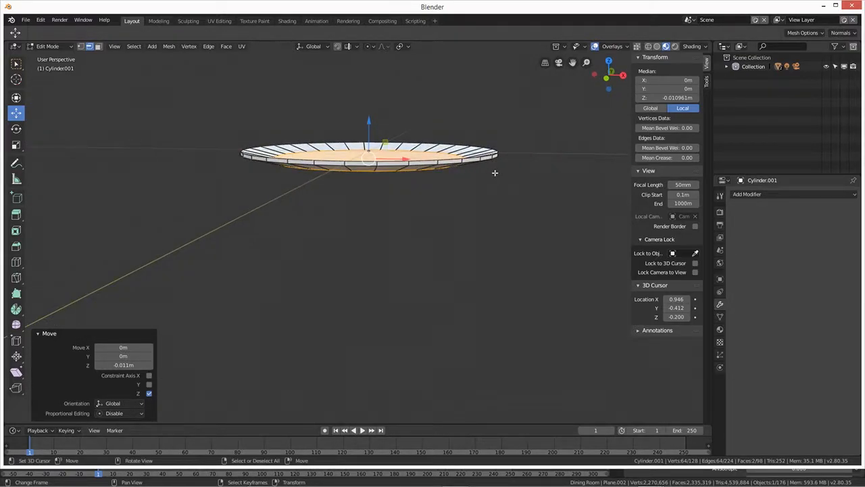
{"action": "key", "text": "e"}
{"action": "key", "text": "z"}
{"action": "key", "text": "z"}
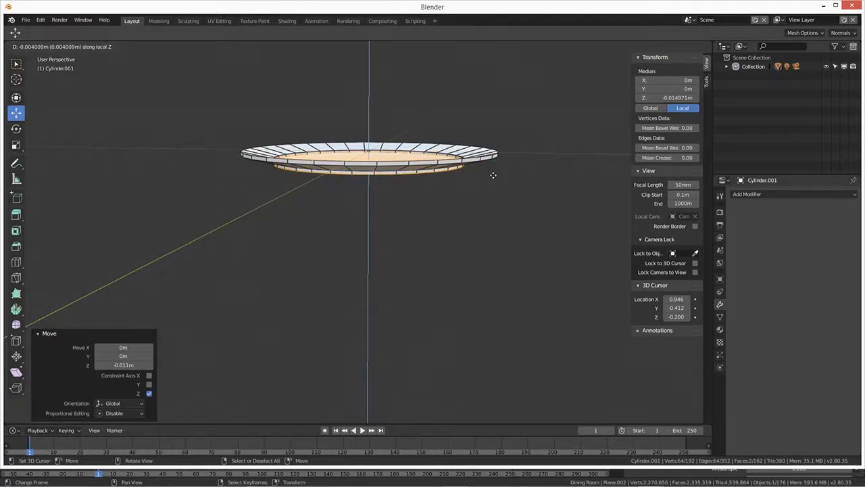
{"action": "left_click", "coordinate": [492, 175]}
Step: Select only the plate's upper centre face, extrude it and scale the extrusion to 0.93 to form an inner ring
{"action": "middle_click_drag", "start_coordinate": [493, 177], "coordinate": [437, 176]}
{"action": "key", "text": "alt+a"}
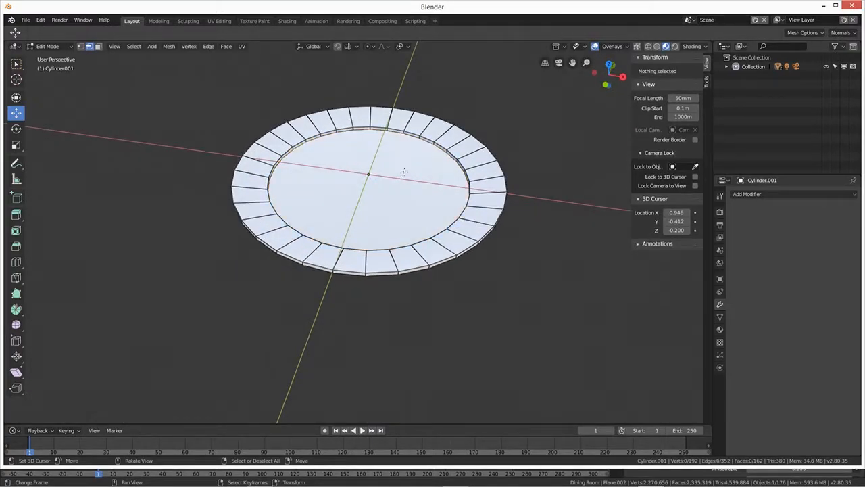
{"action": "left_click", "coordinate": [98, 46]}
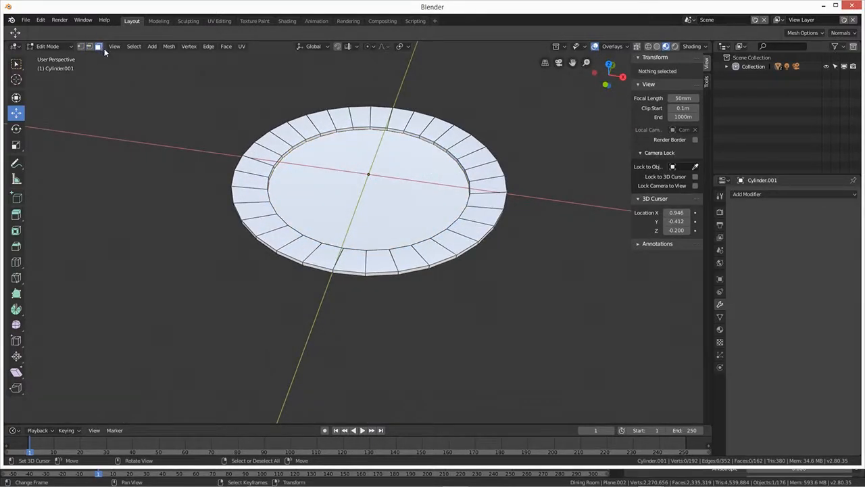
{"action": "left_click", "coordinate": [407, 180]}
{"action": "middle_click_drag", "start_coordinate": [407, 179], "coordinate": [420, 217]}
{"action": "scroll", "coordinate": [432, 201], "scroll_direction": "up", "scroll_amount": 2}
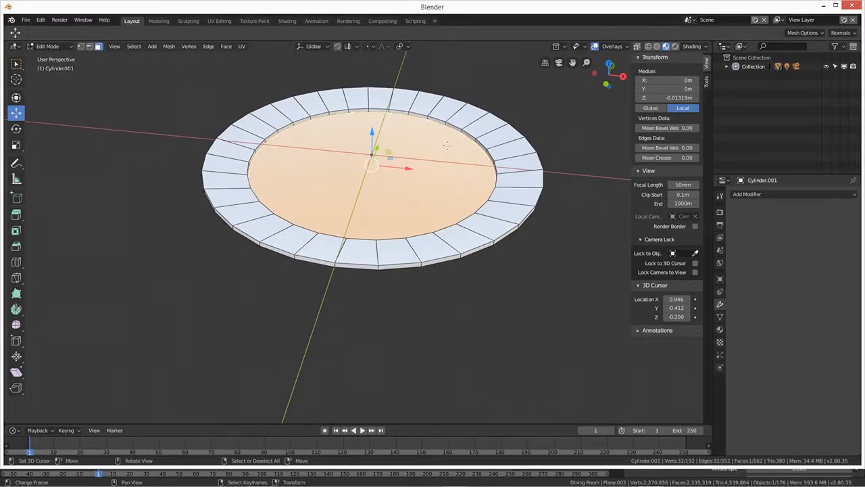
{"action": "key", "text": "e"}
{"action": "key", "text": "s"}
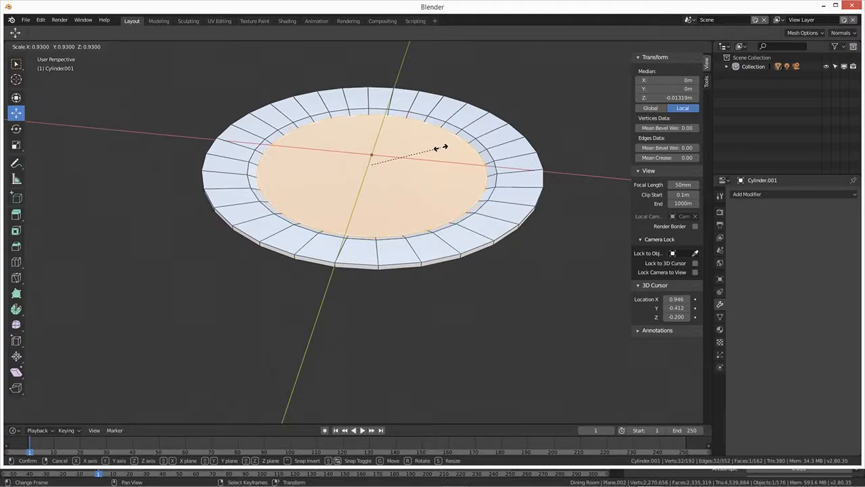
{"action": "left_click", "coordinate": [442, 147]}
Step: Give the plate smooth shading and add a Subdivision Surface modifier to it
{"action": "middle_click_drag", "start_coordinate": [446, 163], "coordinate": [433, 143]}
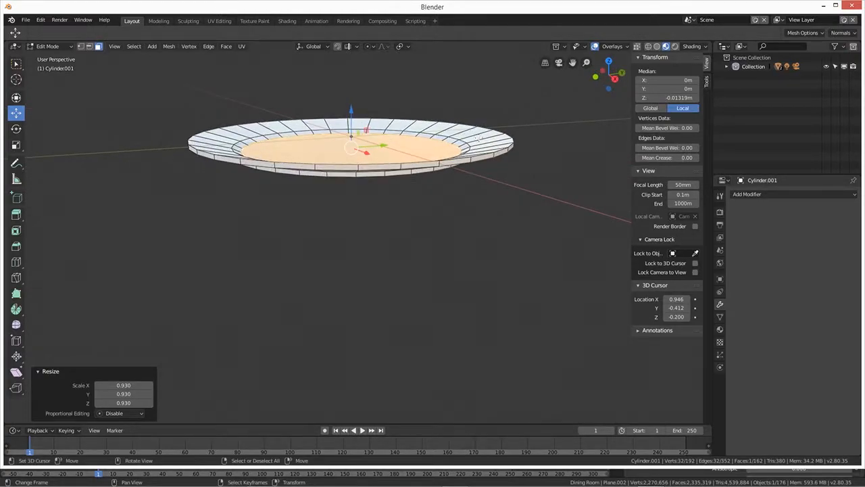
{"action": "middle_click_drag", "start_coordinate": [392, 194], "coordinate": [441, 268]}
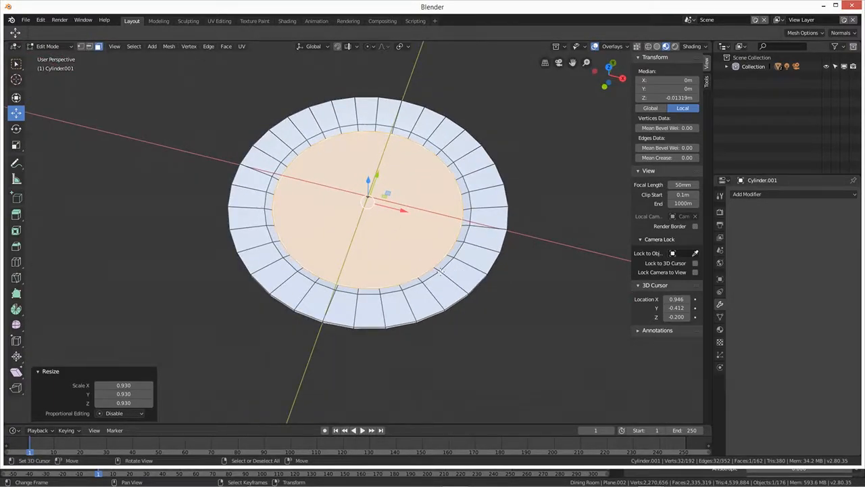
{"action": "key", "text": "Tab"}
{"action": "right_click", "coordinate": [438, 273]}
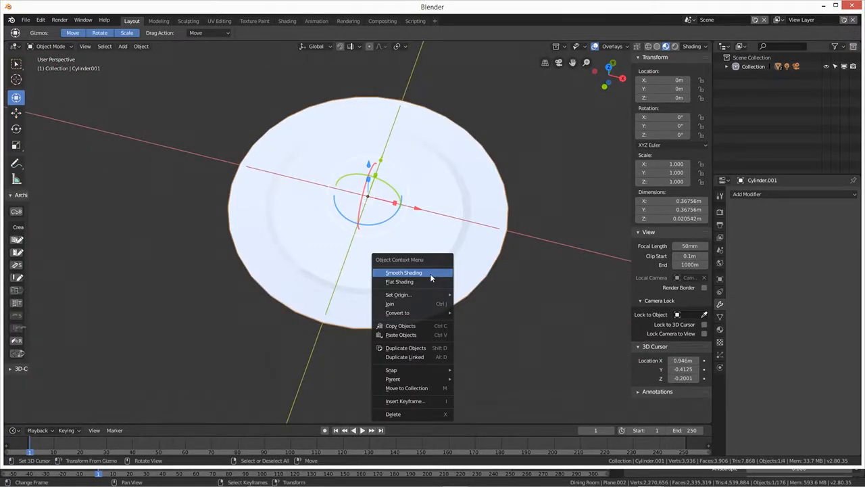
{"action": "left_click", "coordinate": [431, 273]}
{"action": "mouse_move", "coordinate": [428, 282]}
{"action": "middle_mouse_down"}
{"action": "mouse_move", "coordinate": [489, 269]}
{"action": "mouse_move", "coordinate": [500, 251]}
{"action": "mouse_move", "coordinate": [476, 273]}
{"action": "mouse_move", "coordinate": [487, 287]}
{"action": "middle_mouse_up"}
{"action": "left_click", "coordinate": [751, 195]}
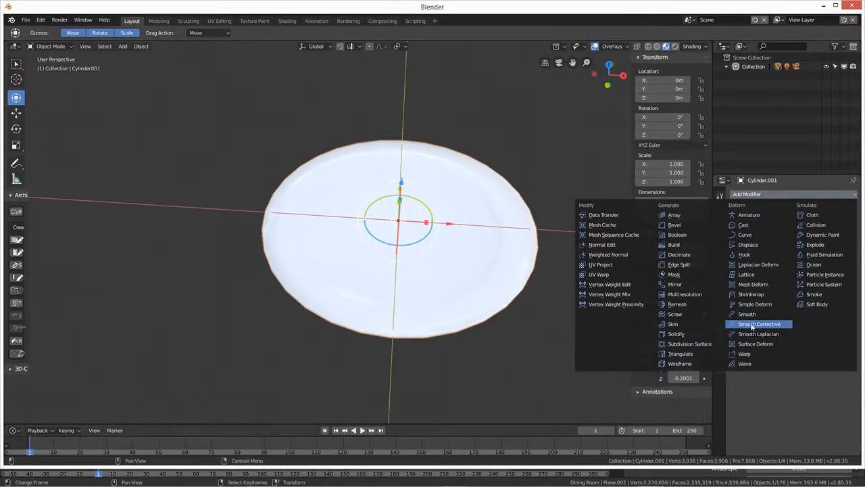
{"action": "left_click", "coordinate": [699, 343]}
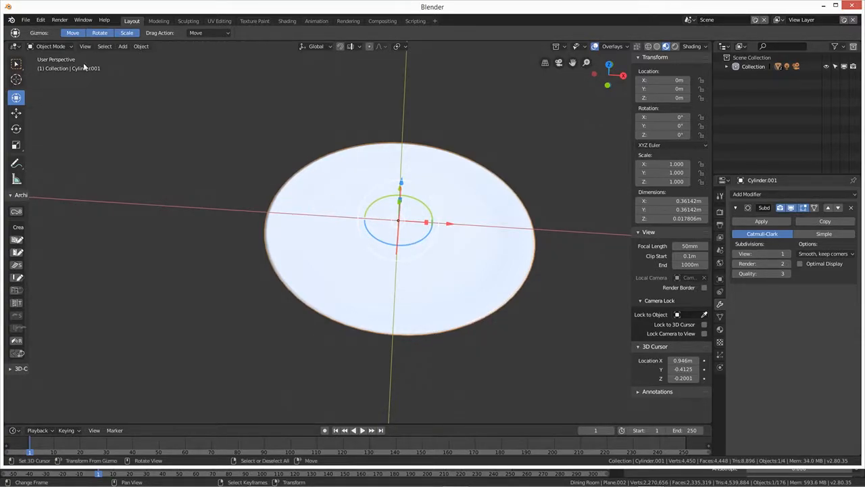
Step: Add one loop cut around the plate's rim and slide it close to the rim's inner edge with a factor of about 0.877
{"action": "key", "text": "Tab"}
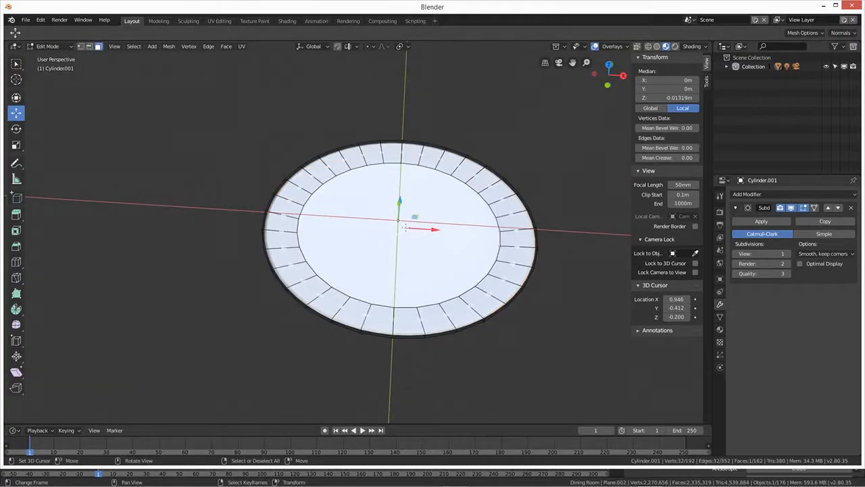
{"action": "middle_click_drag", "start_coordinate": [395, 248], "coordinate": [417, 232]}
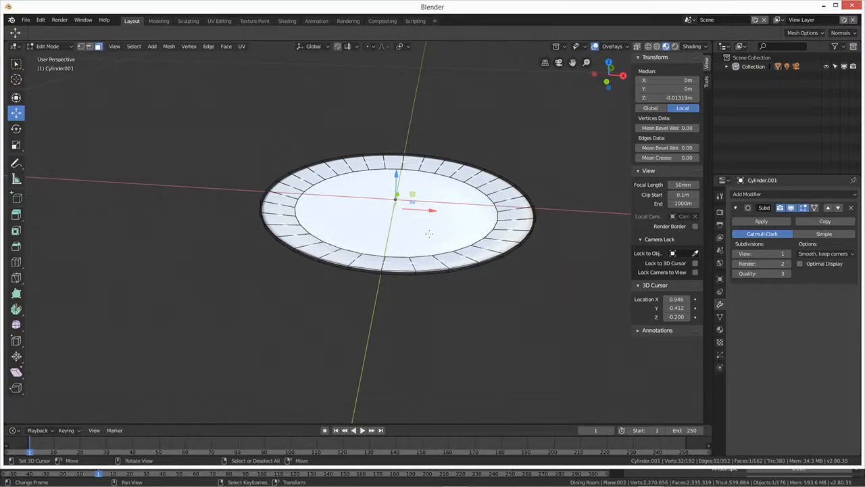
{"action": "middle_click_drag", "start_coordinate": [419, 242], "coordinate": [444, 247]}
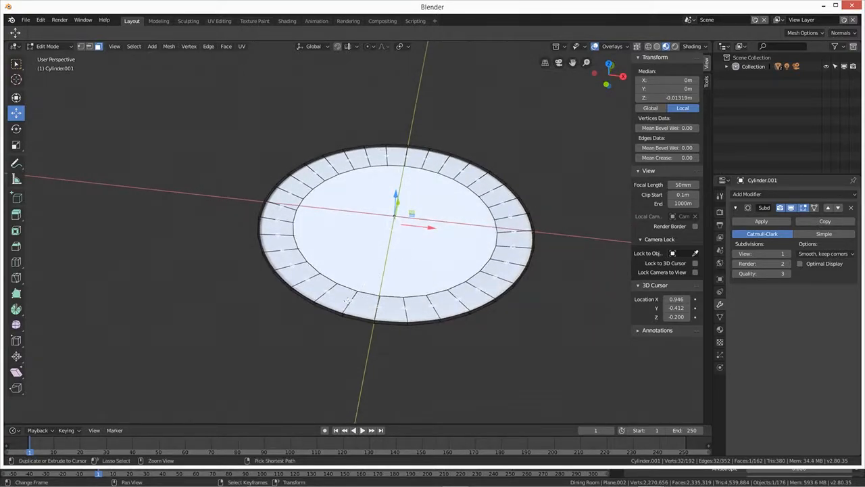
{"action": "key", "text": "ctrl+r"}
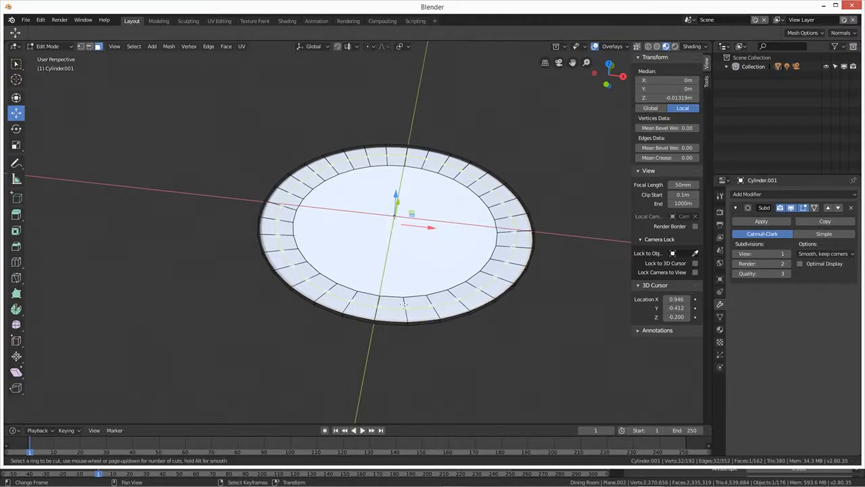
{"action": "left_click", "coordinate": [399, 303]}
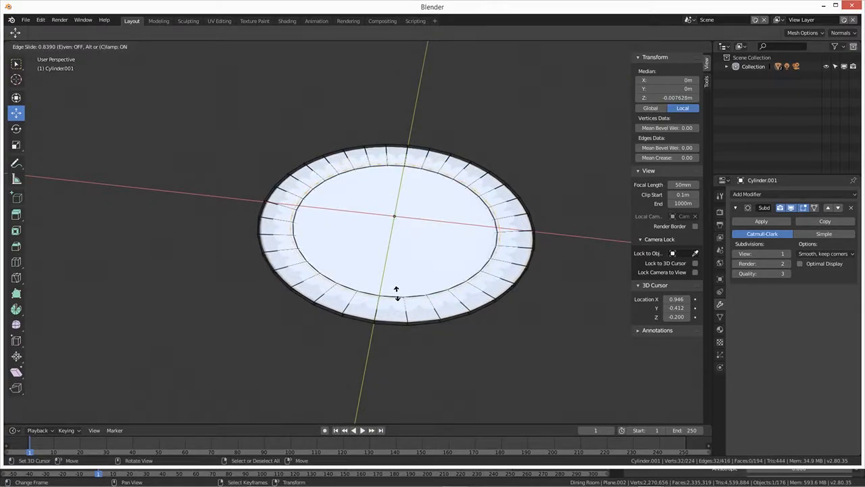
{"action": "left_click", "coordinate": [398, 294]}
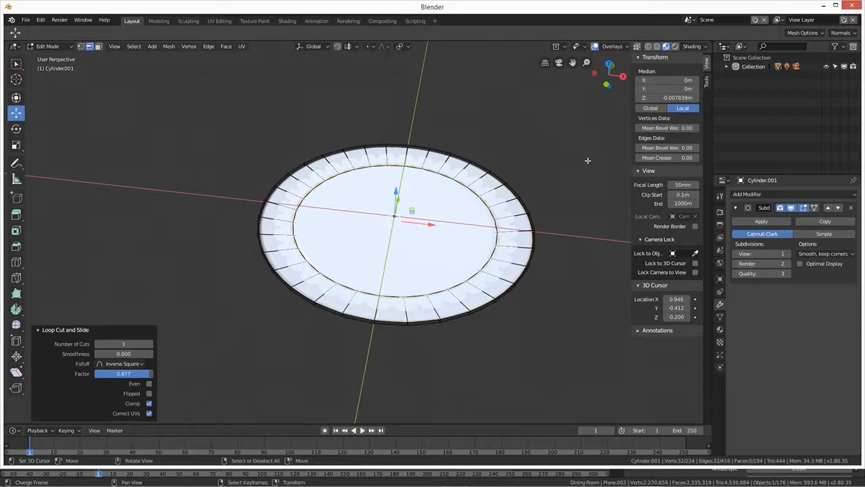
{"action": "left_click", "coordinate": [99, 47]}
{"action": "middle_click_drag", "start_coordinate": [381, 329], "coordinate": [485, 240]}
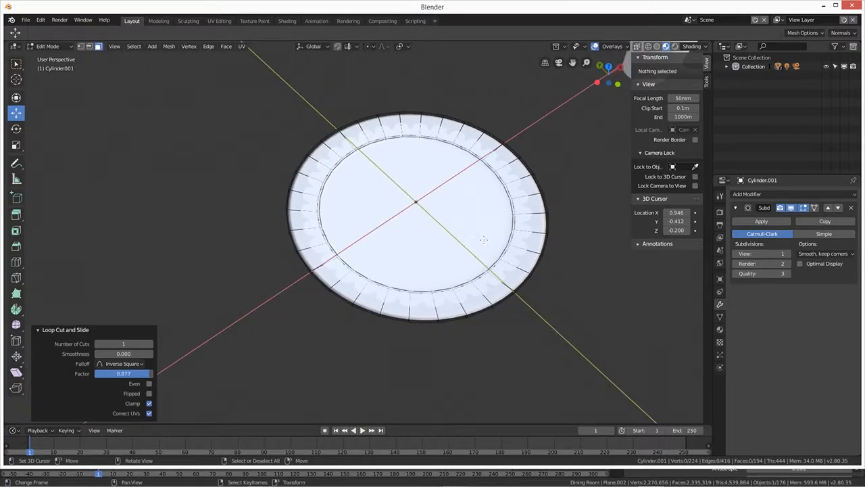
{"action": "key", "text": "ctrl+r"}
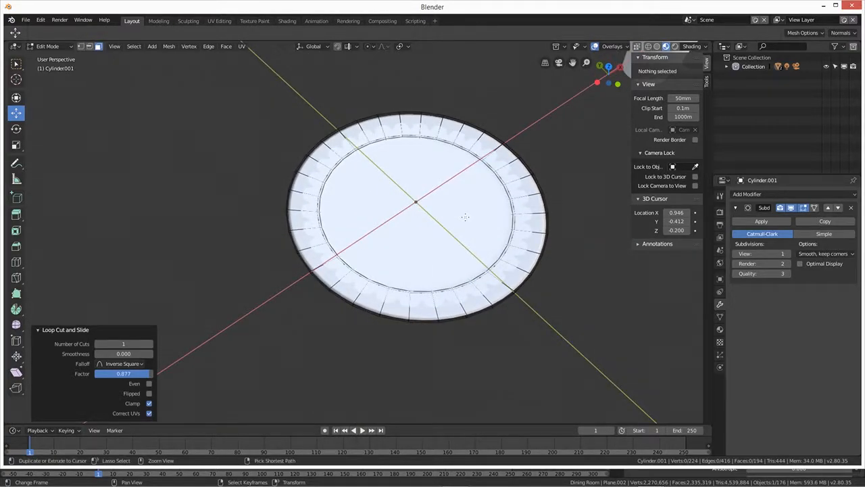
{"action": "key", "text": "Escape"}
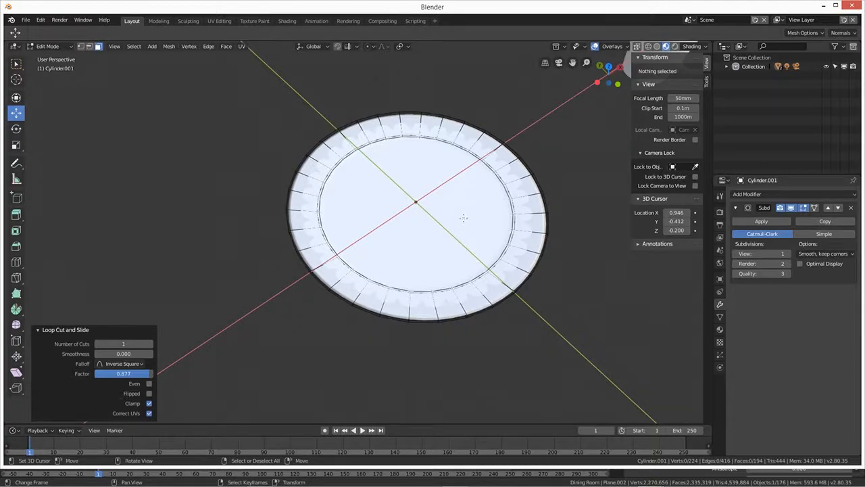
{"action": "middle_click_drag", "start_coordinate": [464, 257], "coordinate": [347, 229]}
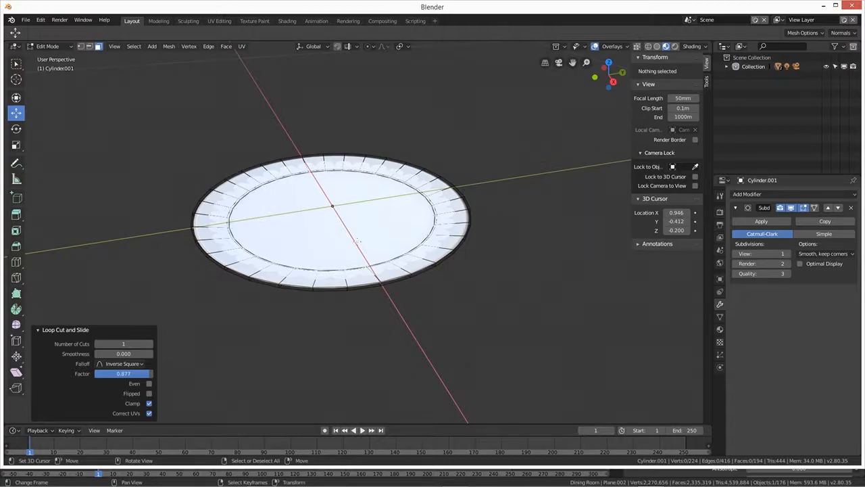
{"action": "middle_click_drag", "start_coordinate": [355, 241], "coordinate": [423, 267], "text": "shift"}
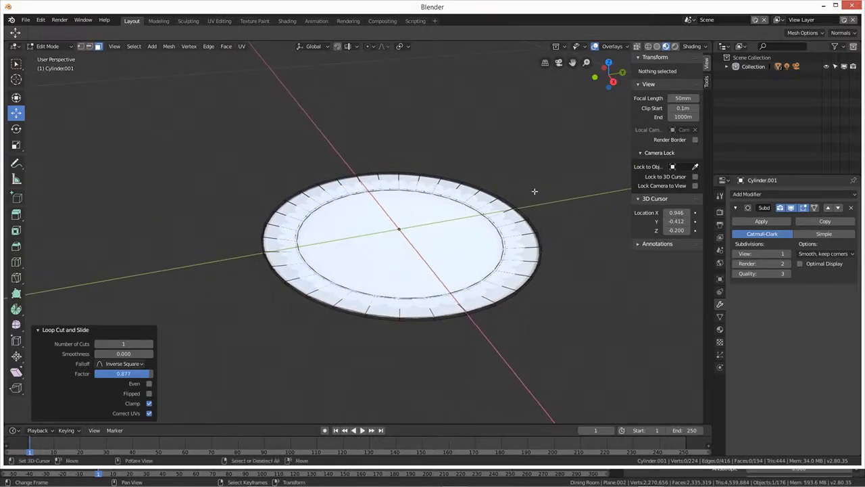
Step: Preview the plate in rendered shading and return to material preview shading
{"action": "left_click", "coordinate": [674, 46]}
{"action": "mouse_move", "coordinate": [490, 267]}
{"action": "middle_mouse_down"}
{"action": "mouse_move", "coordinate": [483, 246]}
{"action": "mouse_move", "coordinate": [463, 243]}
{"action": "mouse_move", "coordinate": [477, 281]}
{"action": "middle_mouse_up"}
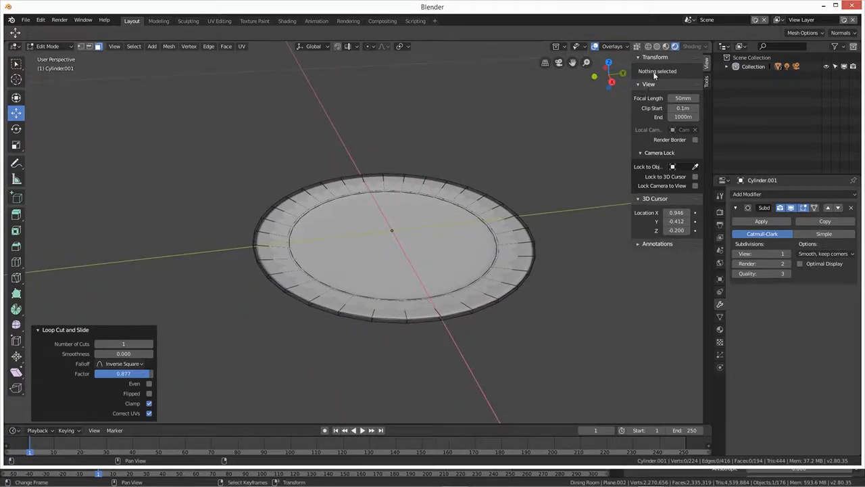
{"action": "left_click", "coordinate": [666, 47]}
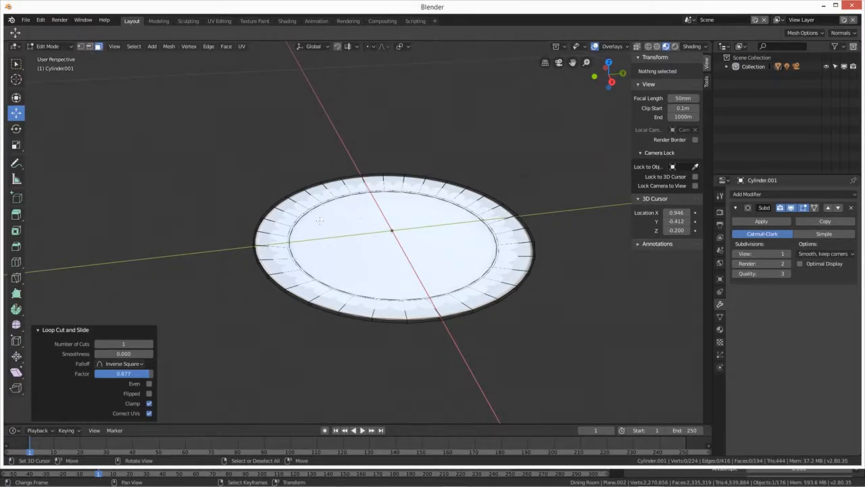
Step: Select only the plate's recessed centre face in face select mode
{"action": "left_click", "coordinate": [101, 53]}
{"action": "left_click", "coordinate": [393, 250]}
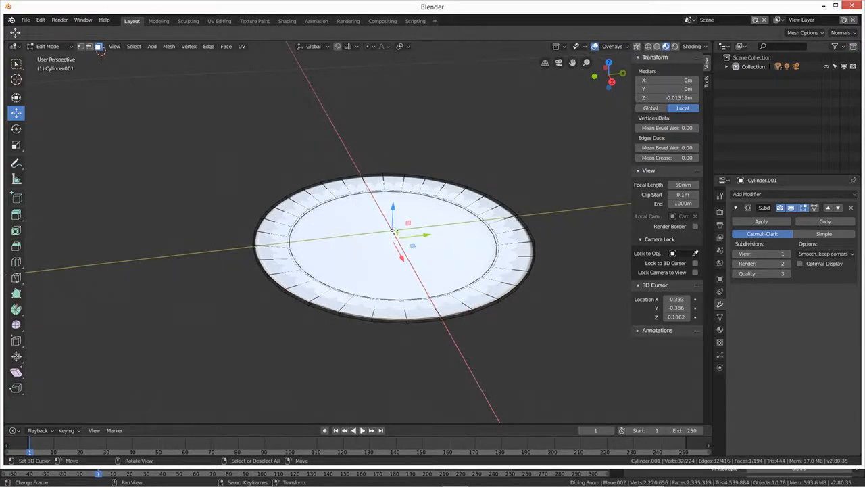
{"action": "middle_click_drag", "start_coordinate": [448, 257], "coordinate": [385, 279]}
{"action": "scroll", "coordinate": [385, 277], "scroll_direction": "up", "scroll_amount": 3}
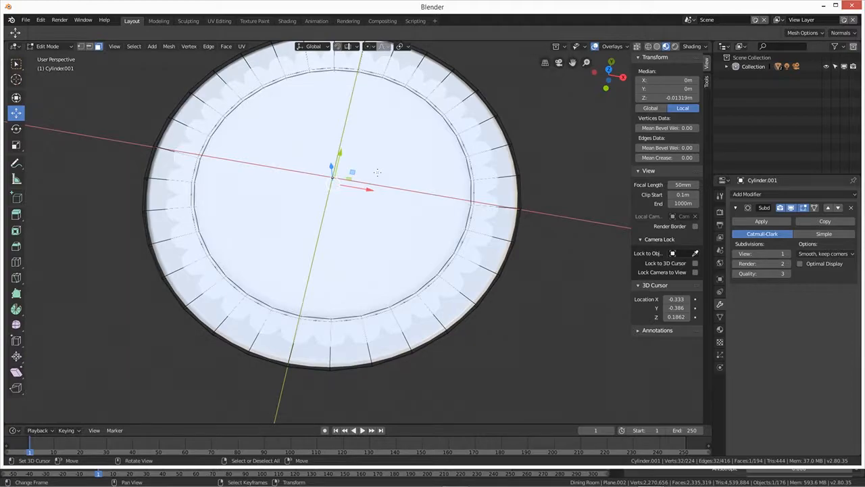
{"action": "key", "text": "x"}
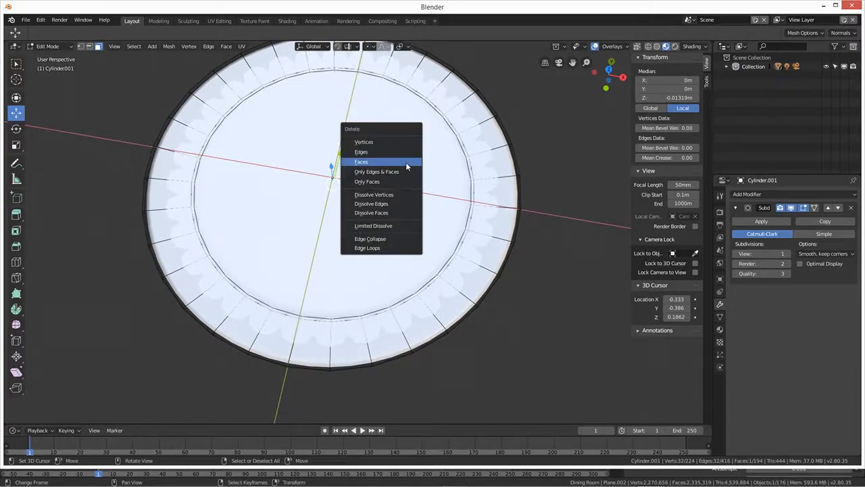
{"action": "left_click", "coordinate": [369, 164]}
{"action": "middle_click_drag", "start_coordinate": [369, 164], "coordinate": [360, 184]}
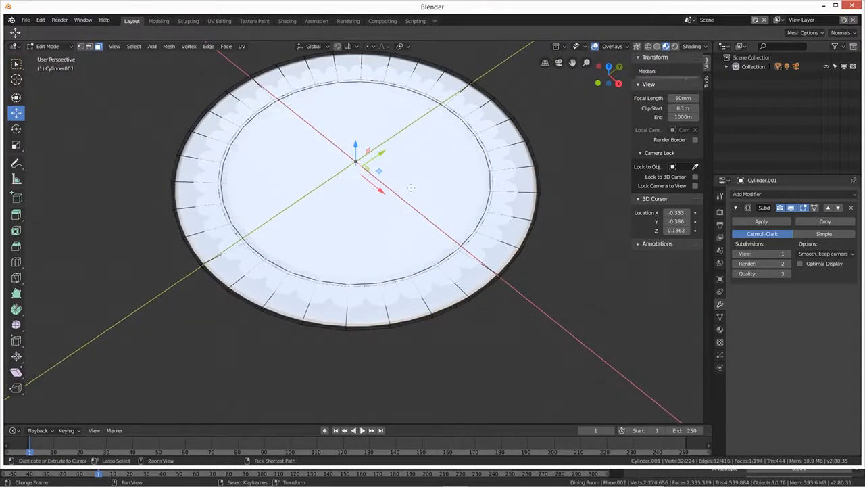
Step: Check the recess edges in wireframe shading and inset the plate's centre face by about 0.008 m in material preview
{"action": "left_click", "coordinate": [432, 176], "text": "alt"}
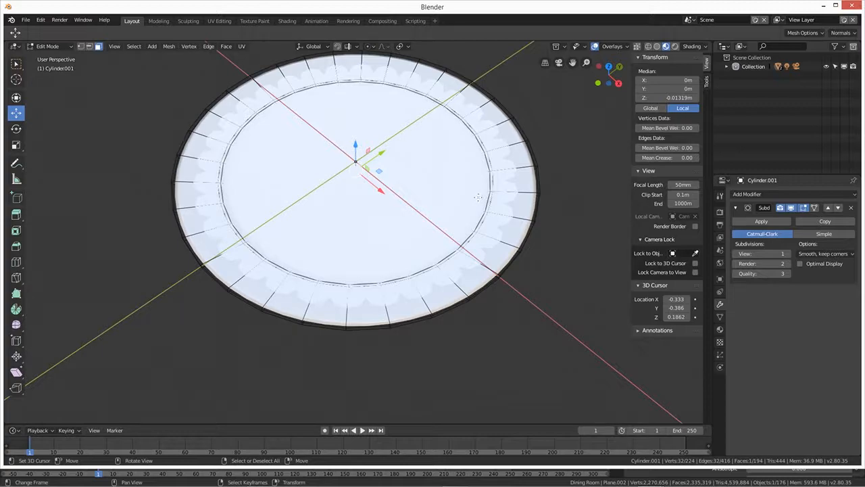
{"action": "key", "text": "2"}
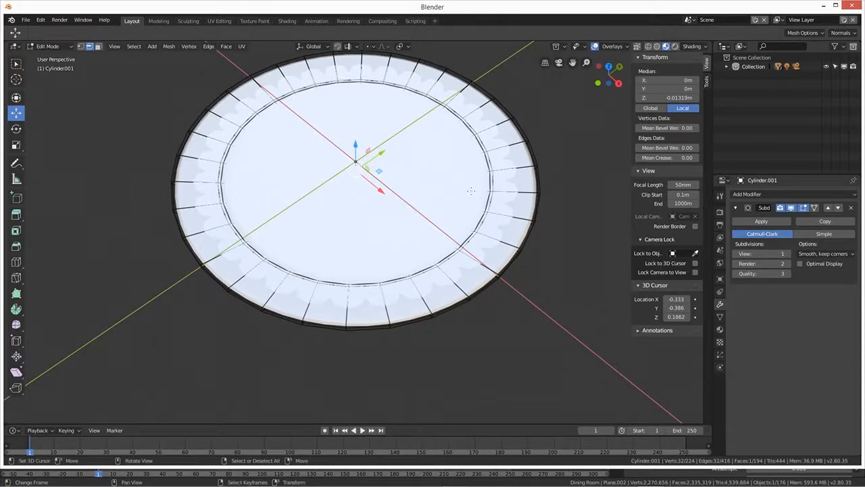
{"action": "left_click", "coordinate": [647, 45]}
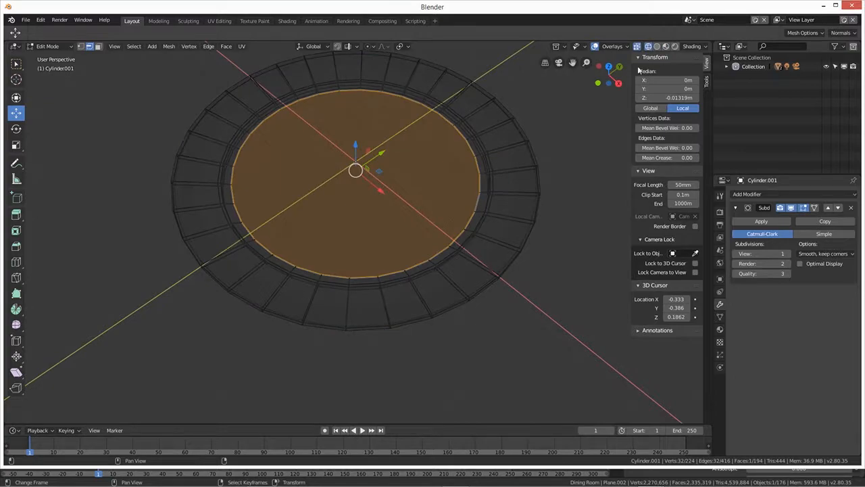
{"action": "middle_click_drag", "start_coordinate": [488, 217], "coordinate": [514, 209]}
{"action": "scroll", "coordinate": [500, 210], "scroll_direction": "up", "scroll_amount": 5}
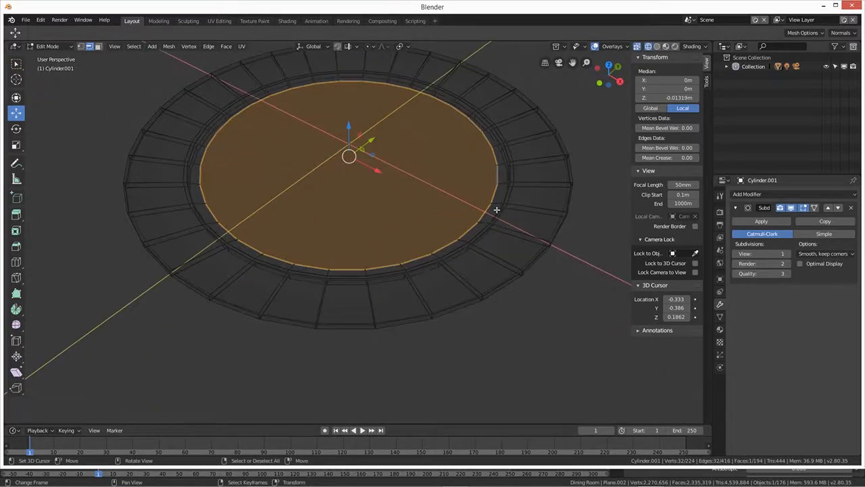
{"action": "scroll", "coordinate": [494, 229], "scroll_direction": "up", "scroll_amount": 1}
{"action": "middle_click_drag", "start_coordinate": [508, 217], "coordinate": [491, 235]}
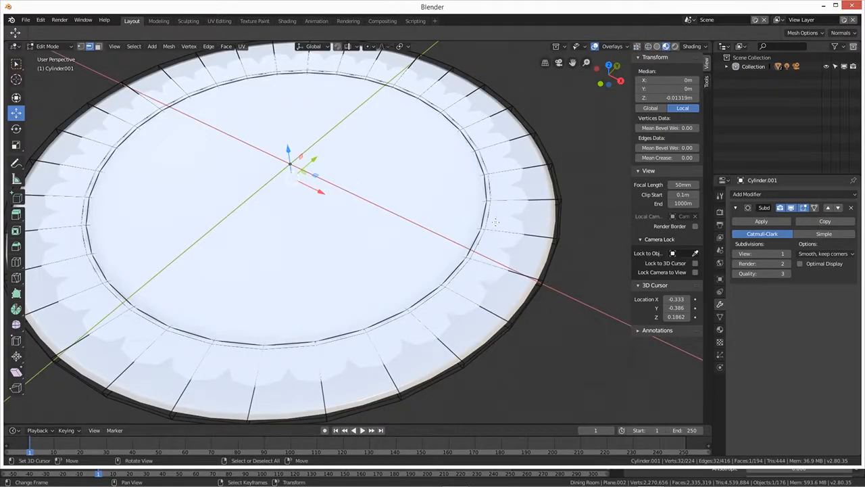
{"action": "key", "text": "i"}
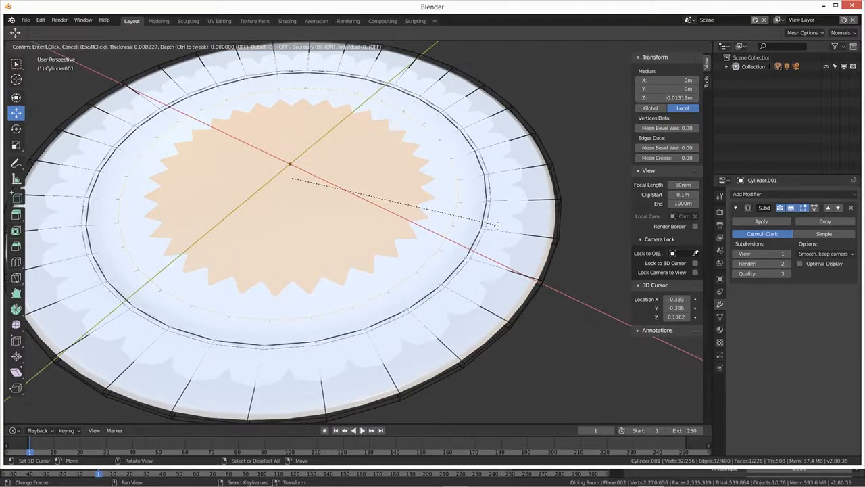
{"action": "left_click", "coordinate": [499, 225]}
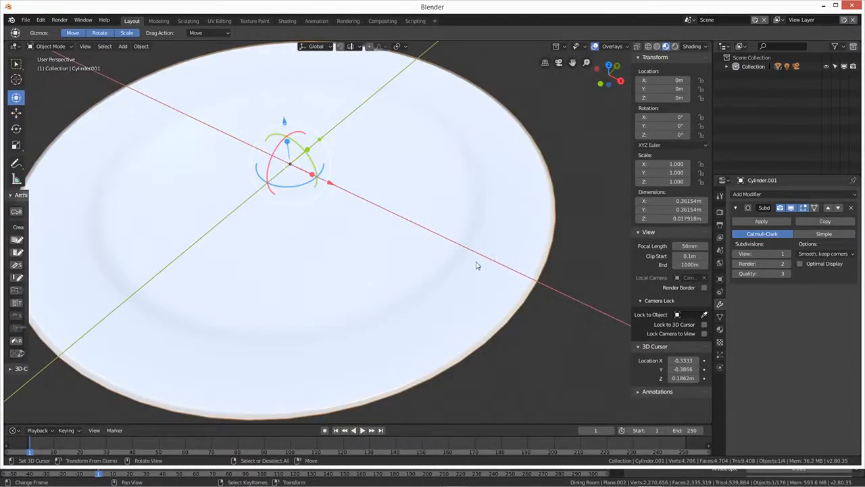
Step: Examine the plate's smoothed shape in object mode and compare it with the mug in rendered shading
{"action": "middle_click_drag", "start_coordinate": [477, 265], "coordinate": [454, 177]}
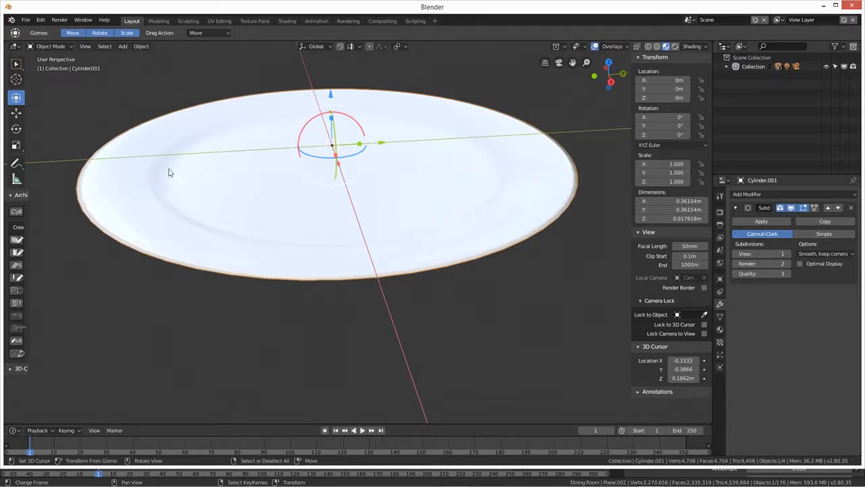
{"action": "scroll", "coordinate": [389, 202], "scroll_direction": "down", "scroll_amount": 3}
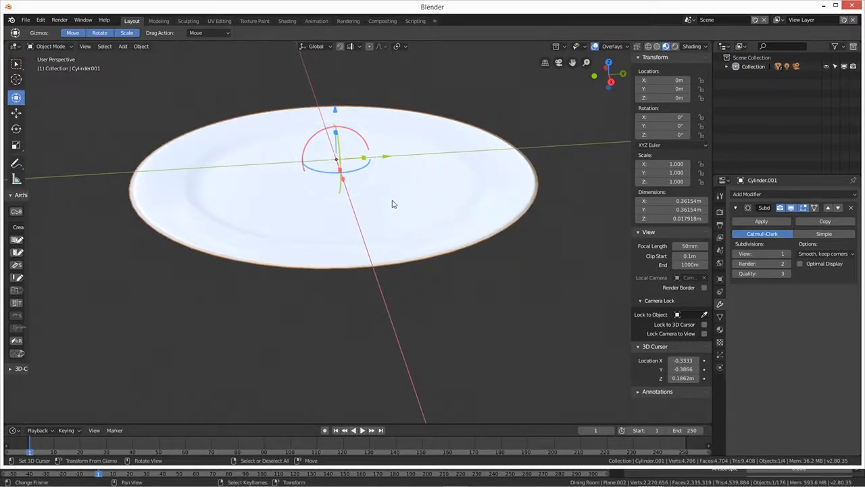
{"action": "middle_click_drag", "start_coordinate": [402, 220], "coordinate": [382, 211]}
{"action": "scroll", "coordinate": [410, 257], "scroll_direction": "down", "scroll_amount": 5}
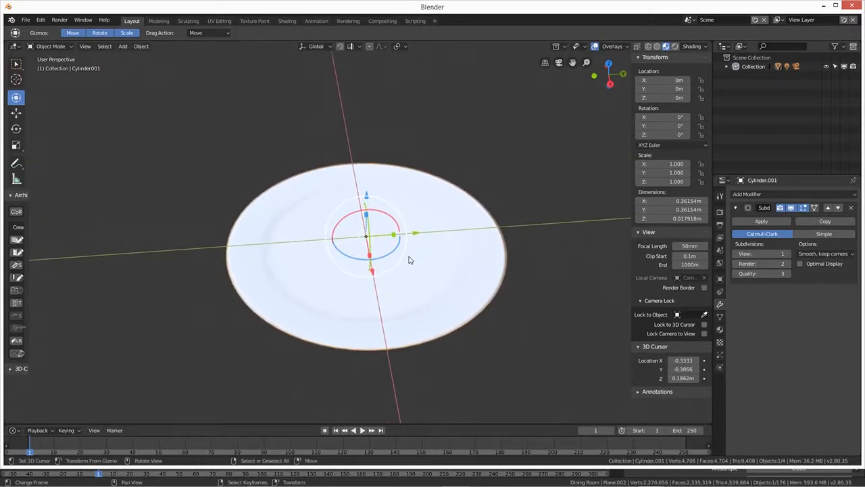
{"action": "middle_click_drag", "start_coordinate": [419, 257], "coordinate": [514, 255]}
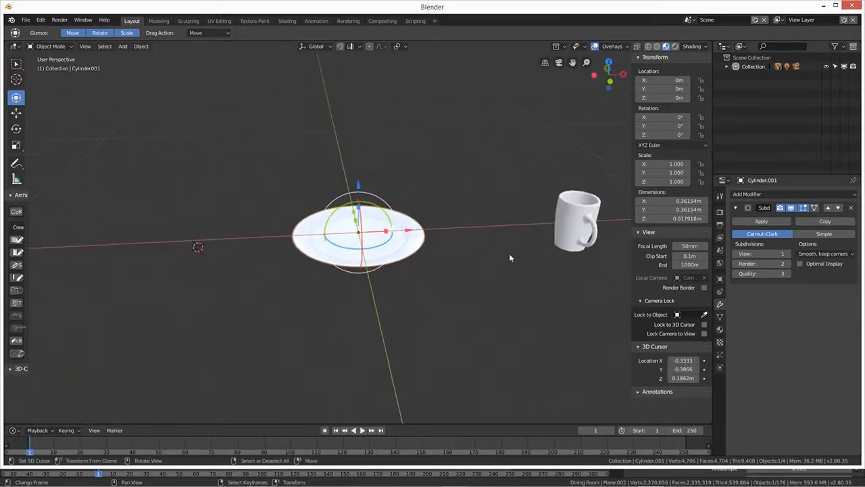
{"action": "left_click", "coordinate": [674, 46]}
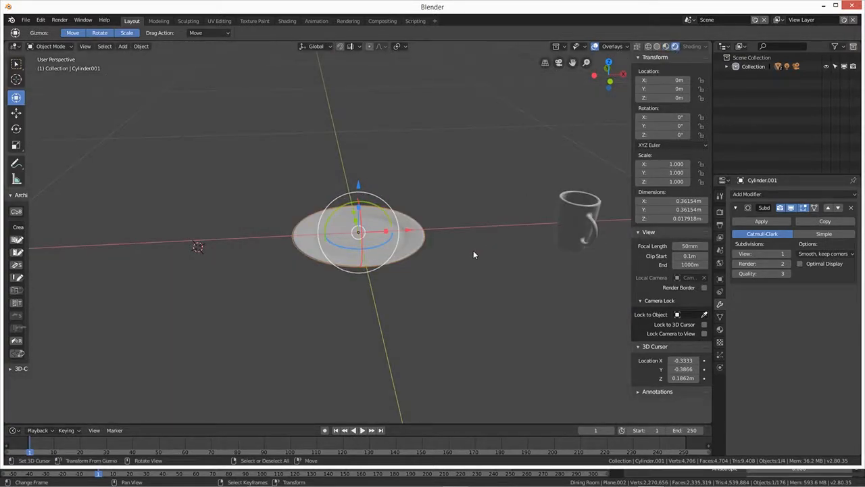
{"action": "scroll", "coordinate": [422, 251], "scroll_direction": "up", "scroll_amount": 3}
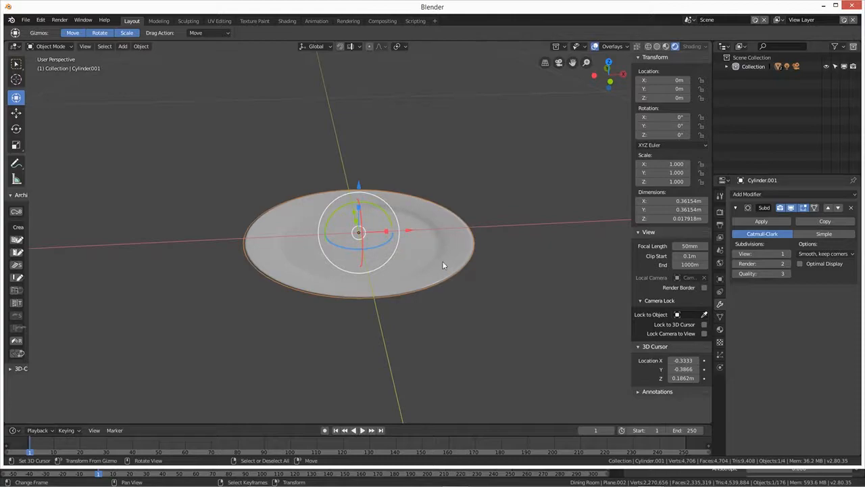
{"action": "middle_click_drag", "start_coordinate": [467, 257], "coordinate": [392, 278], "text": "shift"}
{"action": "scroll", "coordinate": [425, 260], "scroll_direction": "down", "scroll_amount": 2}
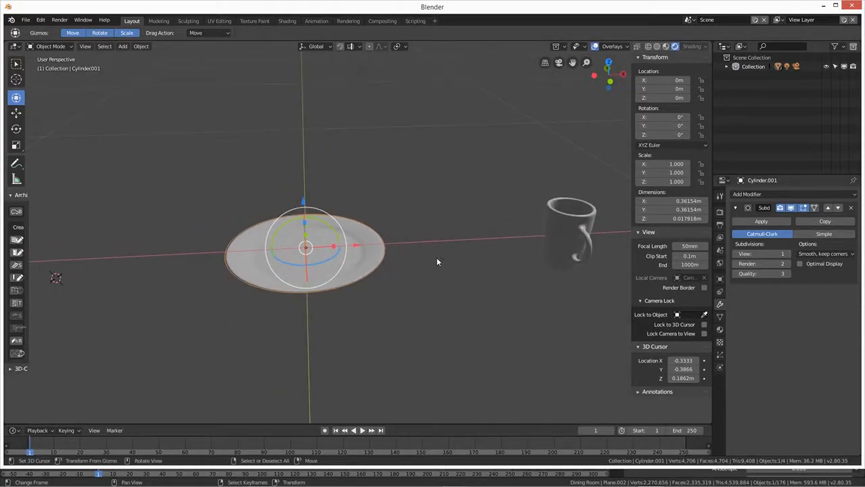
Step: Move the mug about -0.346 m along the X axis so it stands beside the plate
{"action": "left_click", "coordinate": [557, 212]}
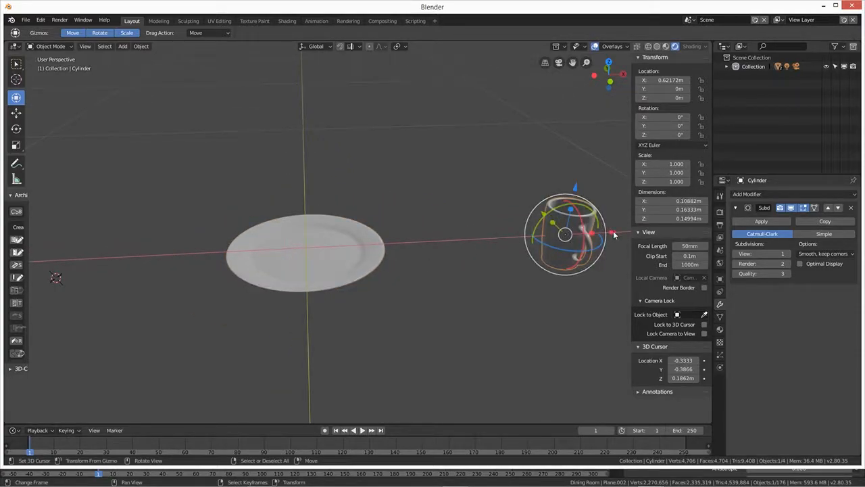
{"action": "key", "text": "g"}
{"action": "left_click", "coordinate": [473, 248]}
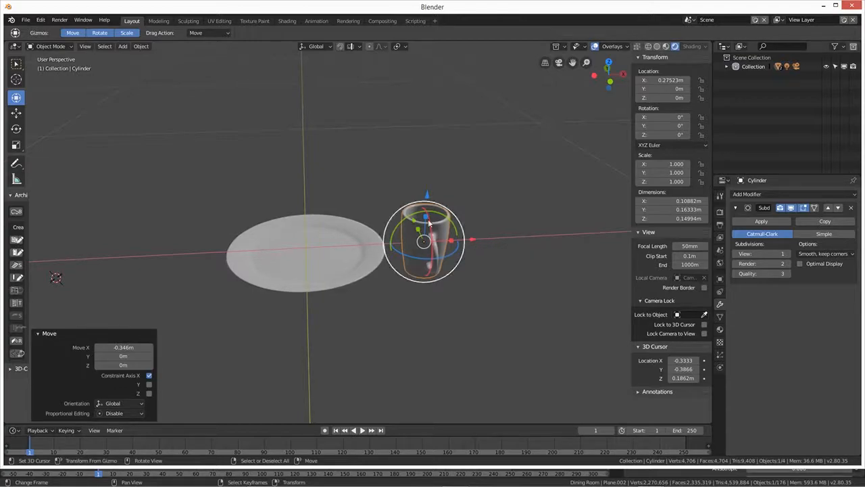
Step: Start saving the scene as a new file and go to the folder F:\video\blender\floorplan\kitchen
{"action": "left_click", "coordinate": [25, 21]}
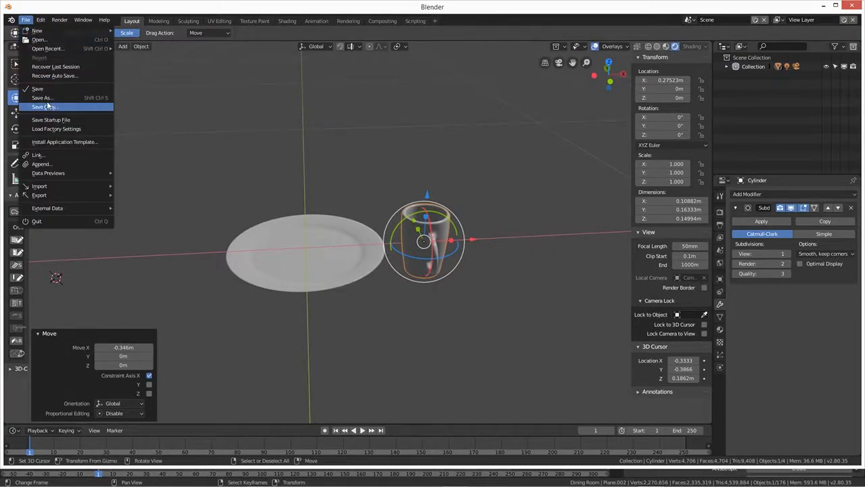
{"action": "left_click", "coordinate": [42, 97]}
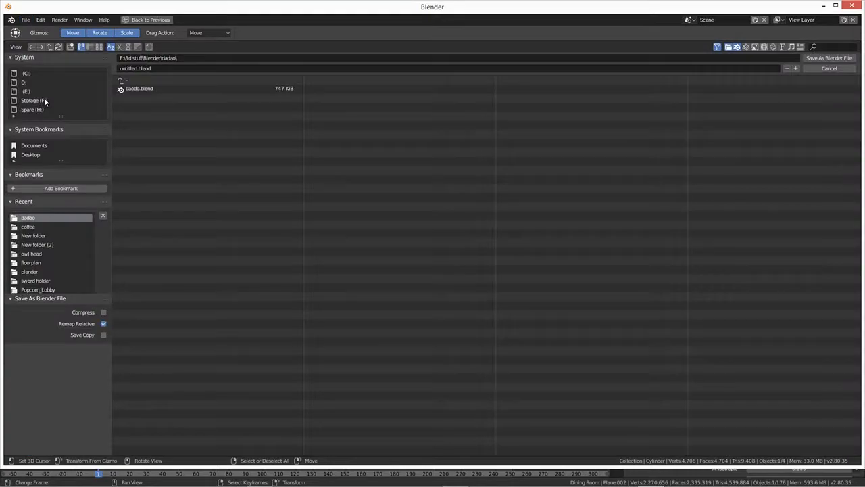
{"action": "left_click", "coordinate": [153, 60]}
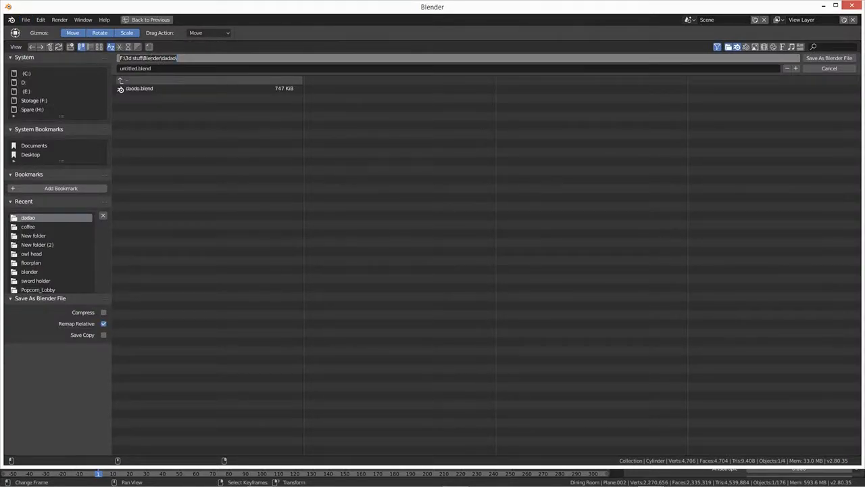
{"action": "left_click", "coordinate": [51, 46]}
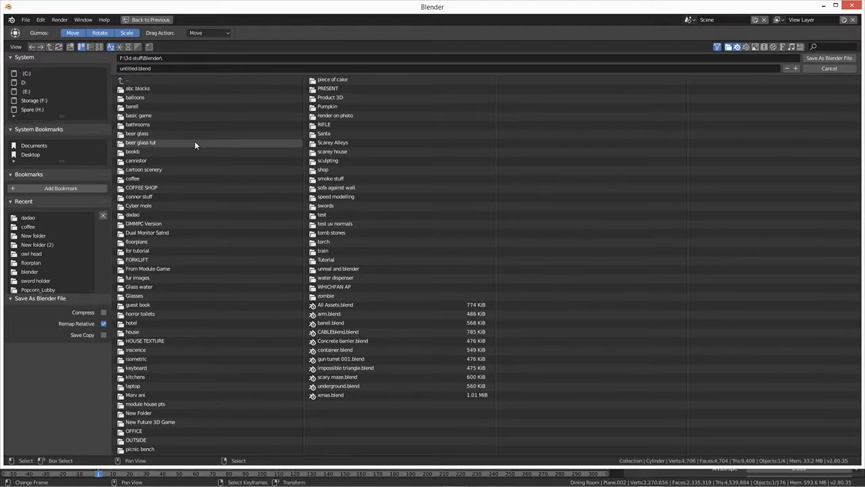
{"action": "left_click", "coordinate": [28, 101]}
{"action": "left_click", "coordinate": [128, 296]}
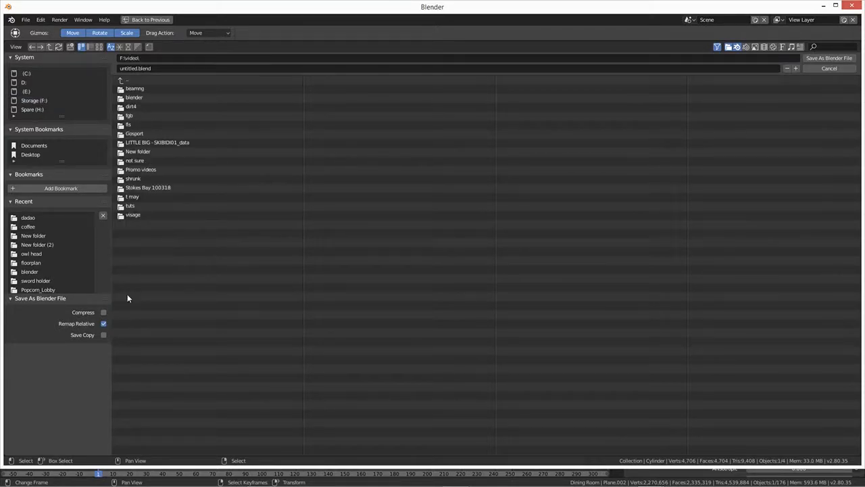
{"action": "left_click", "coordinate": [130, 99]}
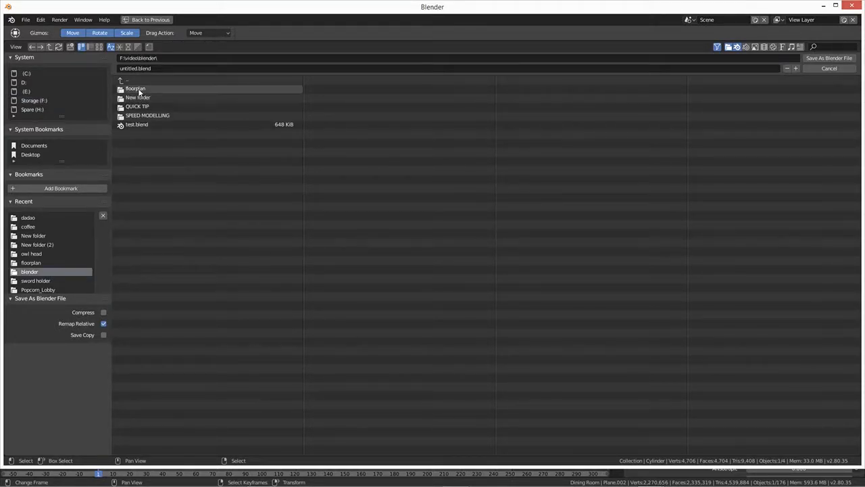
{"action": "left_click", "coordinate": [138, 88]}
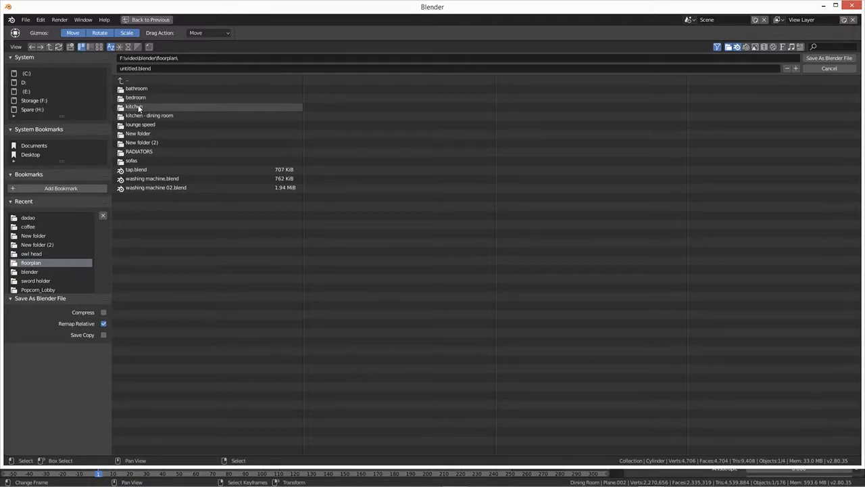
{"action": "left_click", "coordinate": [138, 107]}
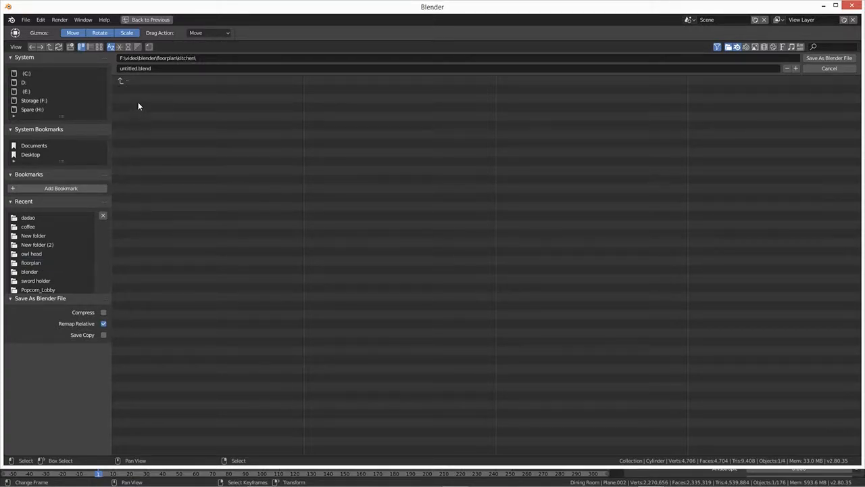
Step: Name the file "kitchen stuff" and save it in the kitchen folder
{"action": "left_click", "coordinate": [131, 68]}
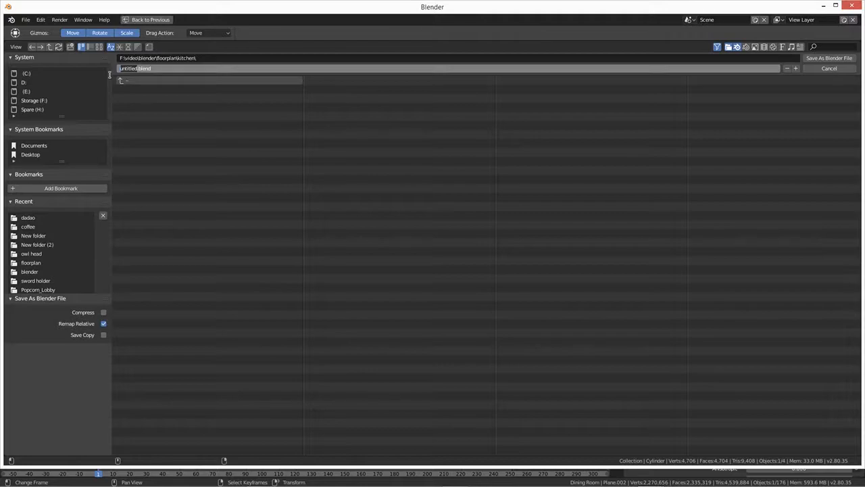
{"action": "type", "text": "kitchen stuff"}
{"action": "left_click", "coordinate": [821, 59]}
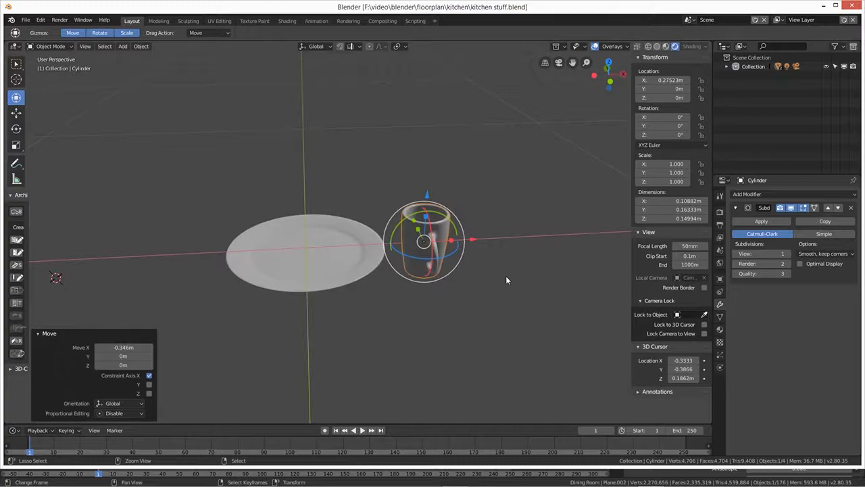
Step: Copy the selected mug and switch to the other Blender window containing floorplan.blend
{"action": "key", "text": "ctrl+c"}
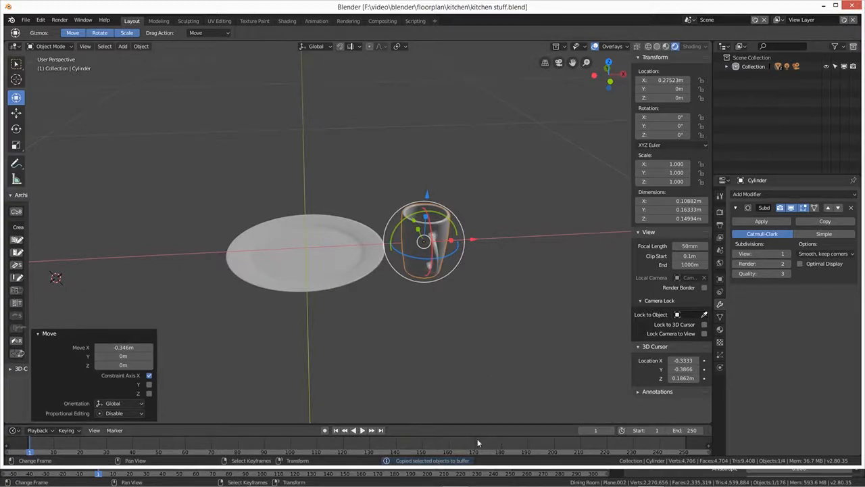
{"action": "mouse_move", "coordinate": [646, 479]}
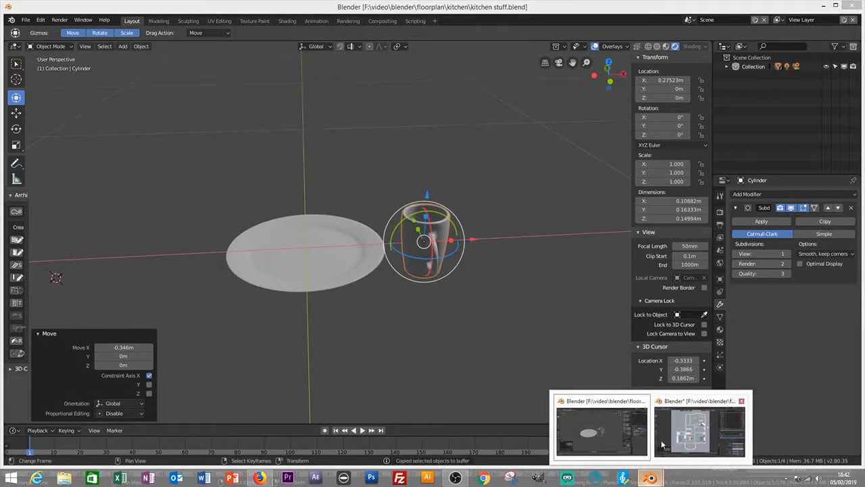
{"action": "left_click", "coordinate": [705, 429]}
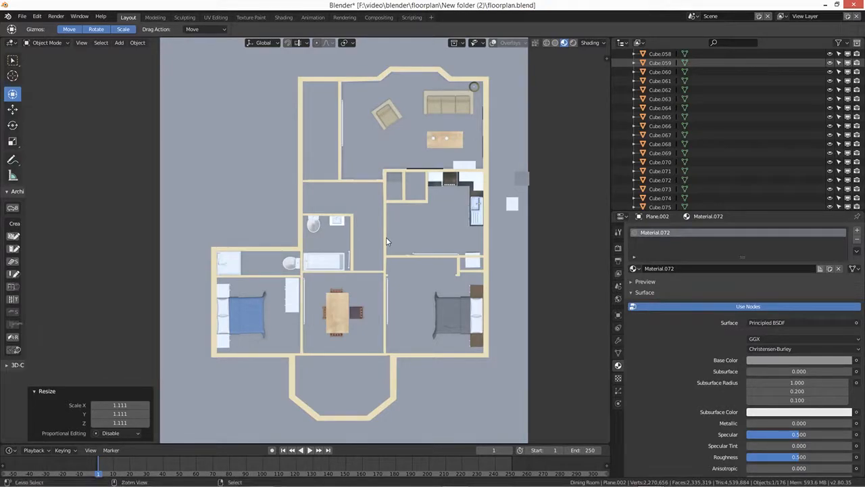
Step: Paste the copied mug into the floorplan, with viewport overlays shown, and move it about 3.83 m along Y into the living room
{"action": "key", "text": "ctrl+v"}
{"action": "scroll", "coordinate": [373, 268], "scroll_direction": "up", "scroll_amount": 2}
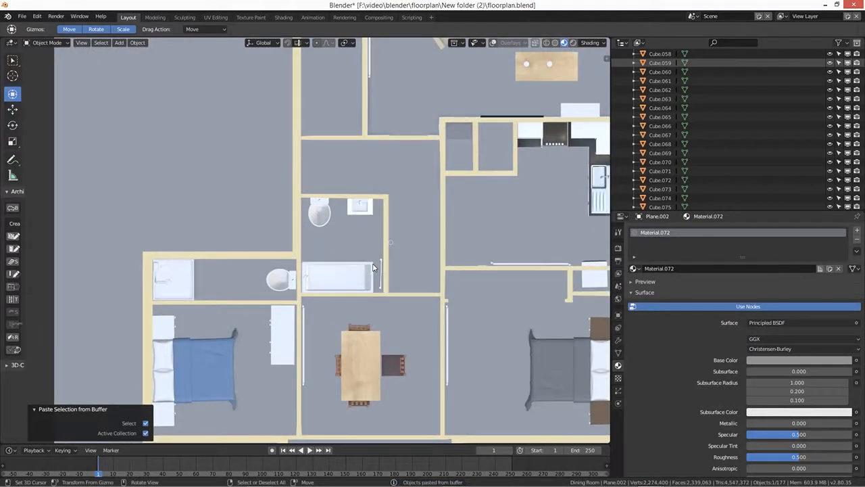
{"action": "left_click", "coordinate": [12, 109]}
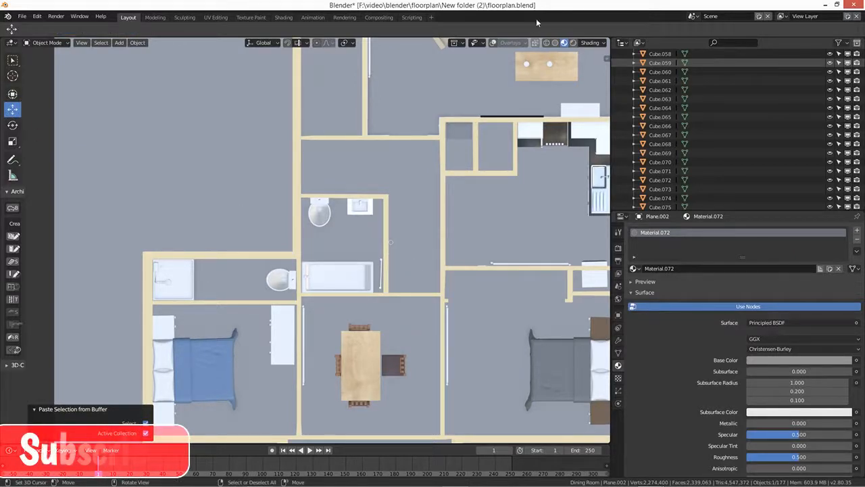
{"action": "left_click", "coordinate": [494, 42]}
{"action": "left_click_drag", "start_coordinate": [400, 216], "coordinate": [385, 113]}
{"action": "scroll", "coordinate": [400, 149], "scroll_direction": "up", "scroll_amount": 3}
{"action": "middle_click_drag", "start_coordinate": [354, 163], "coordinate": [241, 386], "text": "shift"}
{"action": "middle_click_drag", "start_coordinate": [215, 342], "coordinate": [171, 146]}
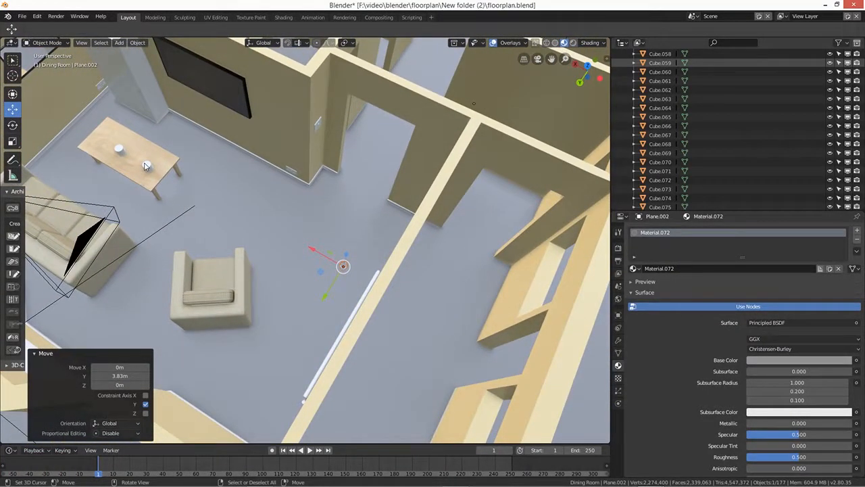
Step: Delete the two old cups standing on the living-room coffee table
{"action": "key", "text": "Delete"}
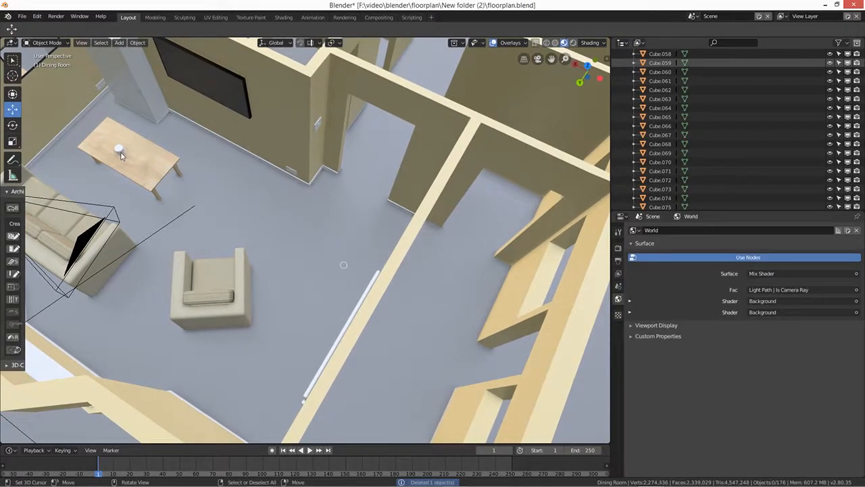
{"action": "left_click", "coordinate": [120, 152]}
{"action": "key", "text": "Delete"}
Step: Select the pasted mug on the living-room floor and move it about 3.12 m along X towards the coffee table
{"action": "left_click", "coordinate": [344, 265]}
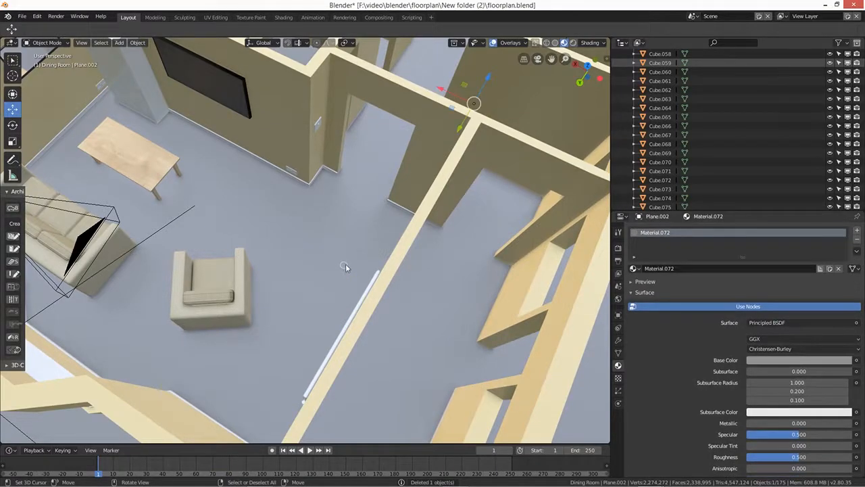
{"action": "left_click", "coordinate": [343, 265]}
{"action": "left_click", "coordinate": [343, 266]}
{"action": "left_click", "coordinate": [343, 265]}
{"action": "left_click", "coordinate": [344, 266]}
{"action": "scroll", "coordinate": [345, 274], "scroll_direction": "up", "scroll_amount": 6}
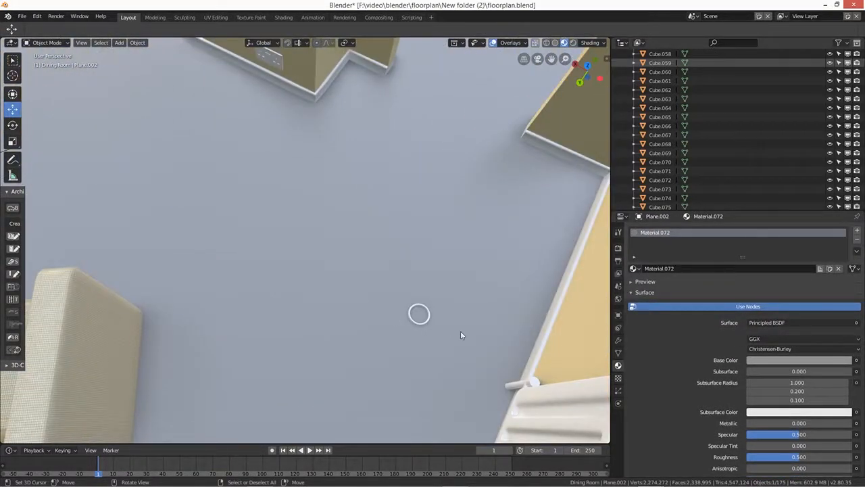
{"action": "left_click", "coordinate": [427, 323]}
{"action": "left_click", "coordinate": [428, 323]}
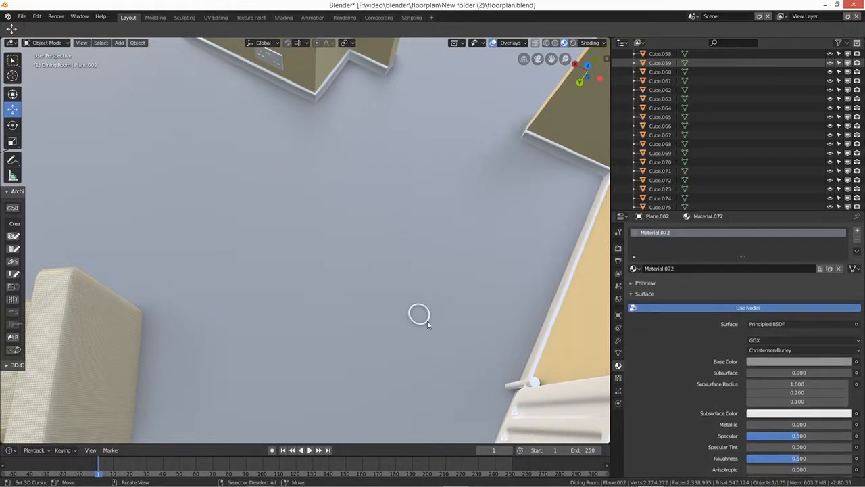
{"action": "left_click", "coordinate": [428, 323]}
{"action": "scroll", "coordinate": [428, 324], "scroll_direction": "down", "scroll_amount": 3}
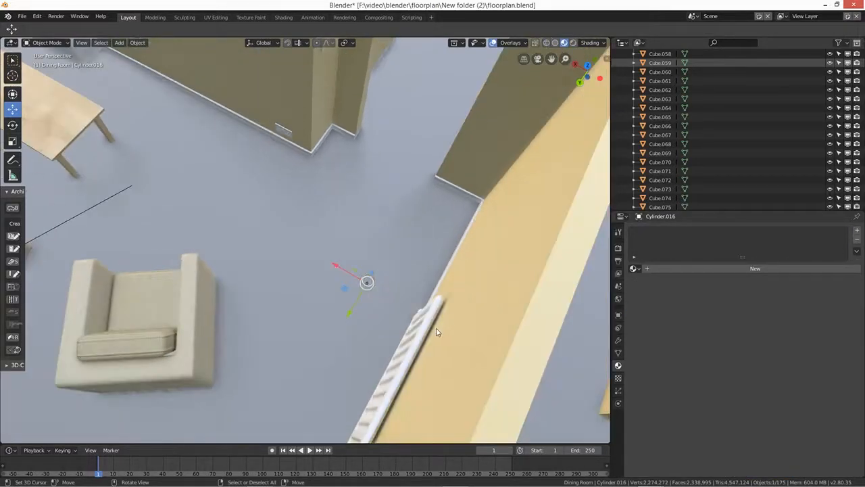
{"action": "middle_click_drag", "start_coordinate": [345, 361], "coordinate": [369, 307]}
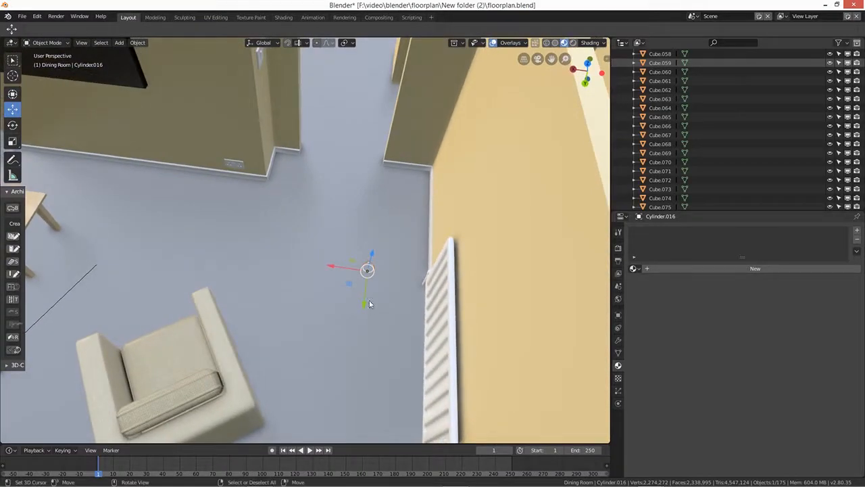
{"action": "left_click_drag", "start_coordinate": [370, 263], "coordinate": [30, 186]}
Step: Move the mug about 0.333 m along Y so it stands over the end of the coffee table
{"action": "middle_click_drag", "start_coordinate": [336, 224], "coordinate": [666, 210], "text": "shift"}
{"action": "middle_click_drag", "start_coordinate": [204, 224], "coordinate": [181, 225]}
{"action": "scroll", "coordinate": [330, 268], "scroll_direction": "up", "scroll_amount": 2}
{"action": "middle_click_drag", "start_coordinate": [332, 265], "coordinate": [298, 316], "text": "shift"}
{"action": "left_click_drag", "start_coordinate": [335, 262], "coordinate": [284, 269]}
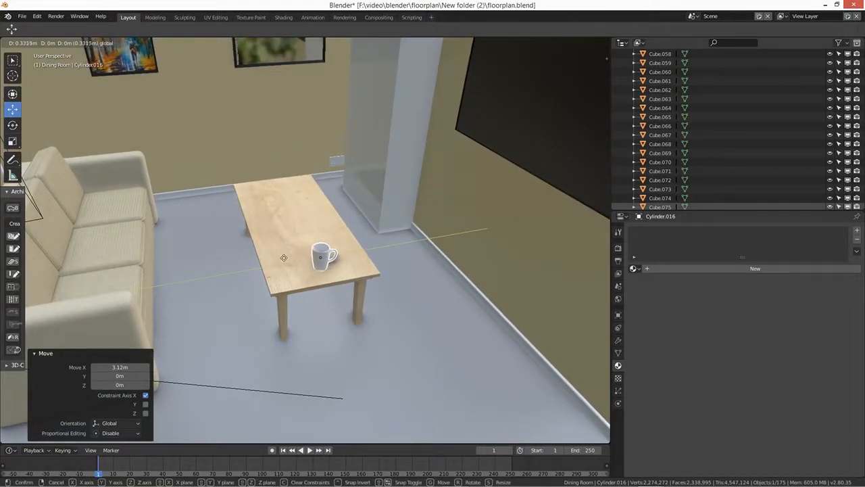
{"action": "middle_click_drag", "start_coordinate": [357, 278], "coordinate": [363, 272]}
{"action": "scroll", "coordinate": [338, 275], "scroll_direction": "up", "scroll_amount": 2}
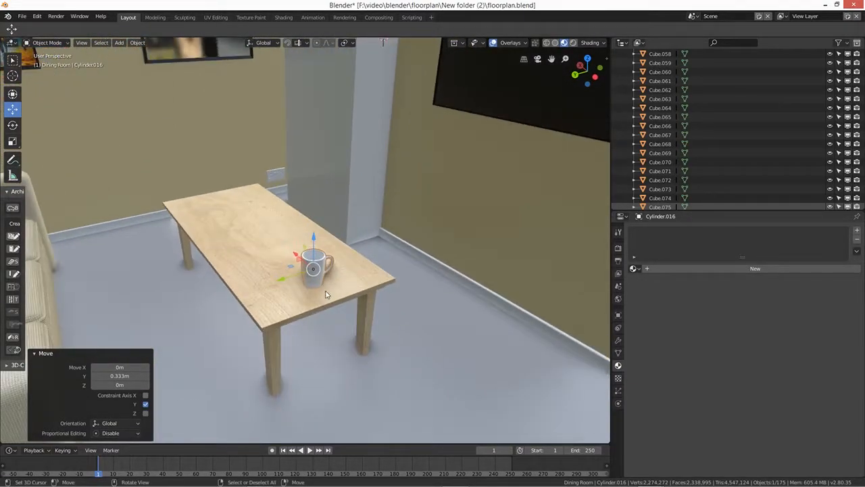
Step: Fine-tune the mug's height on the tabletop and rotate it about -141° around the Z axis
{"action": "mouse_move", "coordinate": [313, 239]}
{"action": "left_mouse_down"}
{"action": "mouse_move", "coordinate": [320, 252]}
{"action": "mouse_move", "coordinate": [314, 240]}
{"action": "left_mouse_up"}
{"action": "middle_click_drag", "start_coordinate": [339, 313], "coordinate": [350, 317]}
{"action": "left_click", "coordinate": [12, 93]}
{"action": "left_click_drag", "start_coordinate": [323, 280], "coordinate": [243, 236]}
{"action": "middle_click_drag", "start_coordinate": [348, 357], "coordinate": [384, 327]}
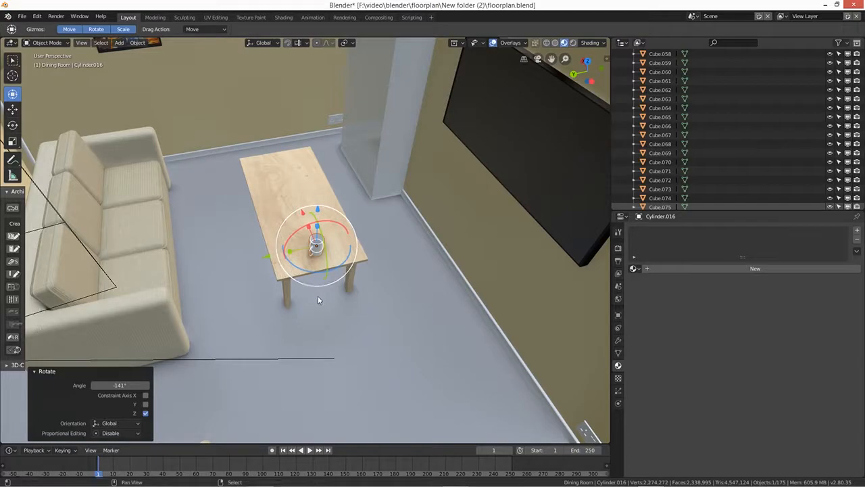
Step: Duplicate the mug and place the copy about 0.954 m away along X at the table's other end
{"action": "key", "text": "shift+d"}
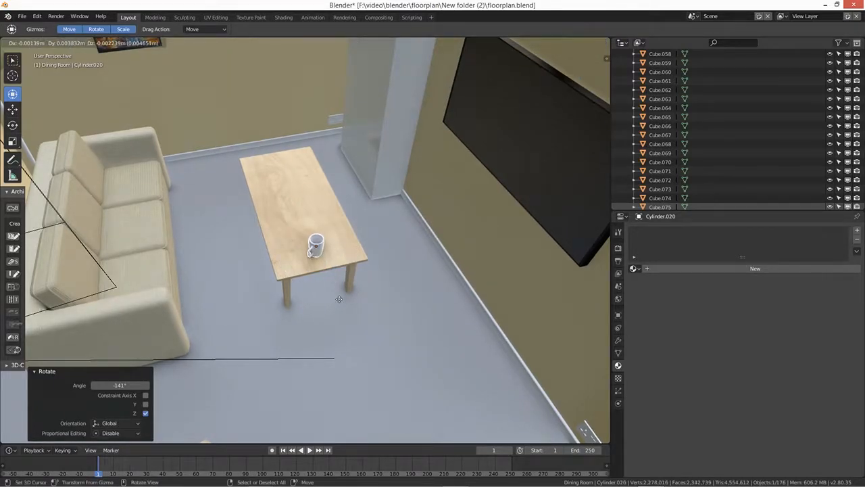
{"action": "left_click", "coordinate": [295, 230]}
{"action": "middle_click_drag", "start_coordinate": [322, 328], "coordinate": [315, 309]}
{"action": "scroll", "coordinate": [312, 309], "scroll_direction": "up", "scroll_amount": 3}
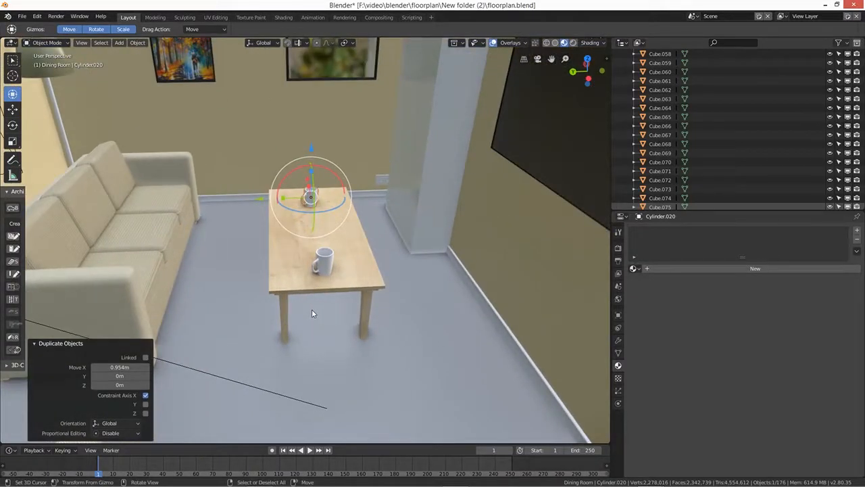
Step: Switch the viewport to rendered shading and view both mugs on the coffee table
{"action": "left_click", "coordinate": [574, 42]}
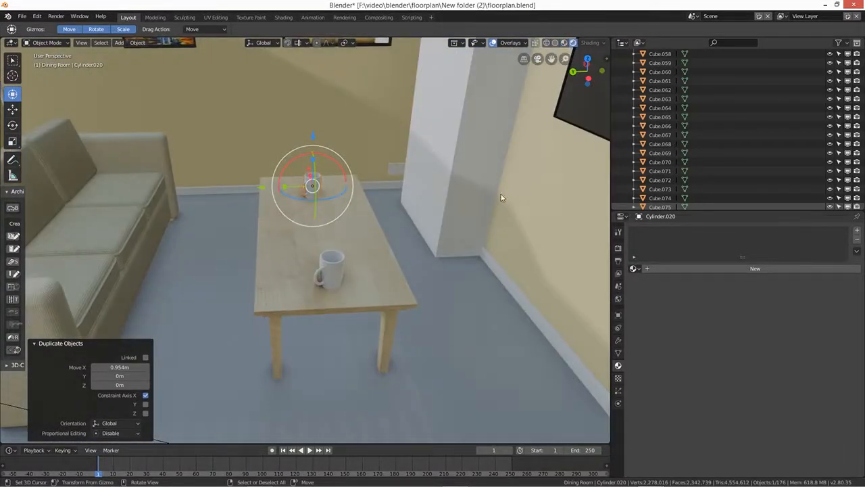
{"action": "middle_click_drag", "start_coordinate": [410, 279], "coordinate": [464, 253]}
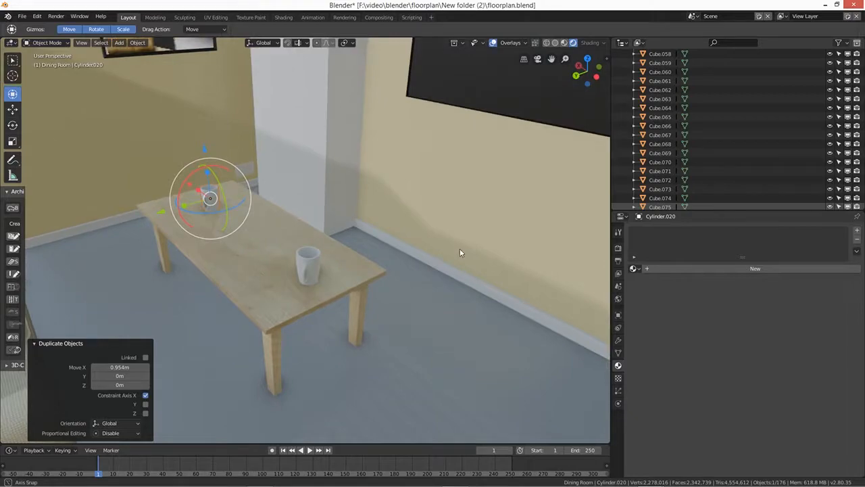
{"action": "middle_click_drag", "start_coordinate": [375, 295], "coordinate": [365, 277]}
{"action": "middle_click_drag", "start_coordinate": [248, 275], "coordinate": [368, 270]}
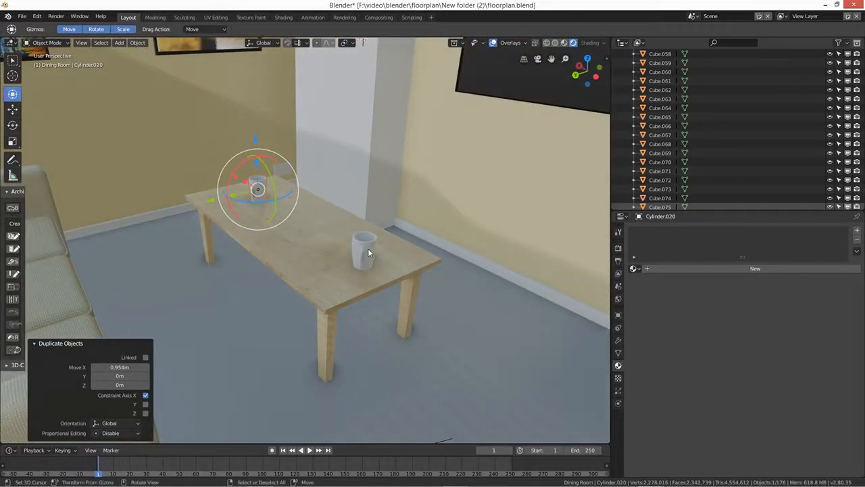
Step: Move the far mug about 0.13 m and the near mug about 0.145 m along Y towards the sofa
{"action": "key", "text": "g"}
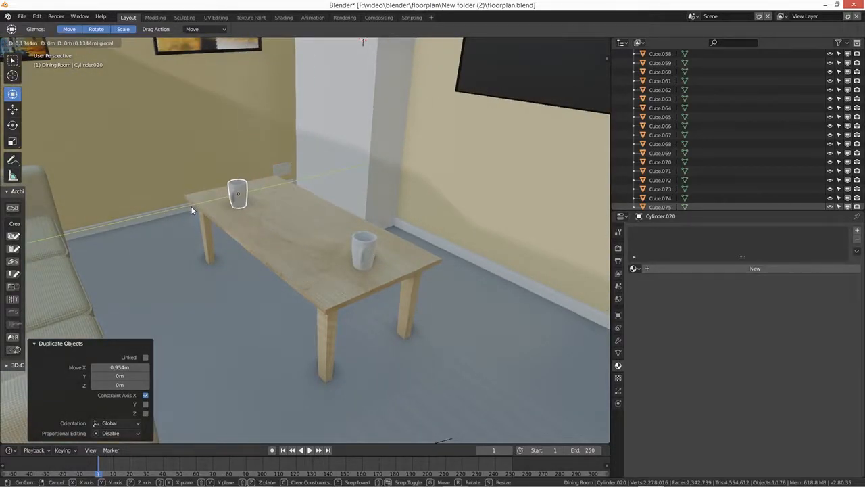
{"action": "left_click", "coordinate": [191, 211]}
{"action": "left_click", "coordinate": [363, 251]}
{"action": "key", "text": "g"}
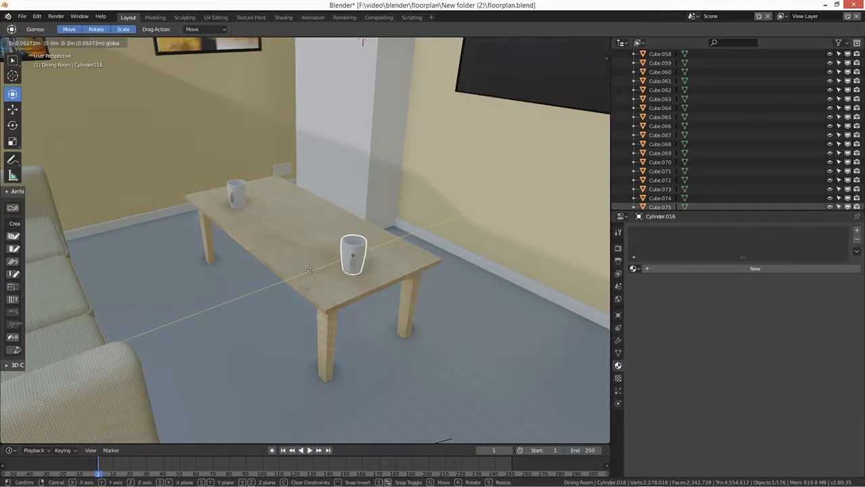
{"action": "left_click", "coordinate": [310, 270]}
Step: Copy the plate from the kitchen stuff.blend window and paste it into the floorplan.blend scene
{"action": "mouse_move", "coordinate": [662, 481]}
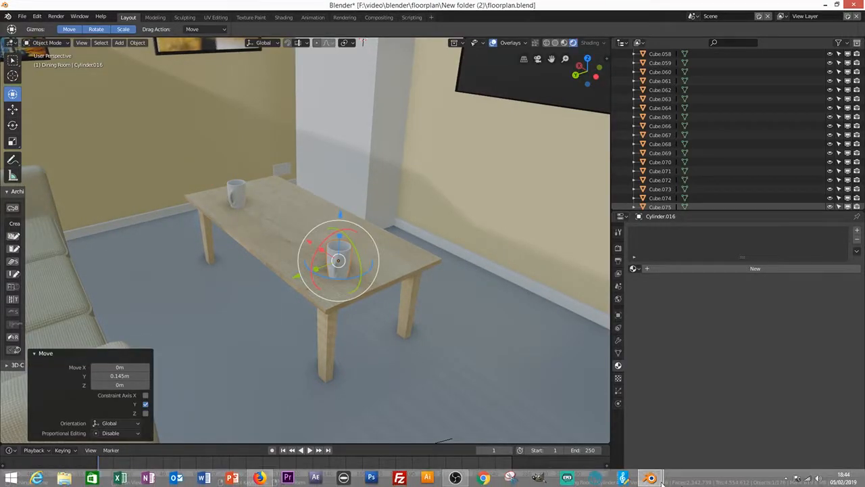
{"action": "left_click", "coordinate": [701, 429]}
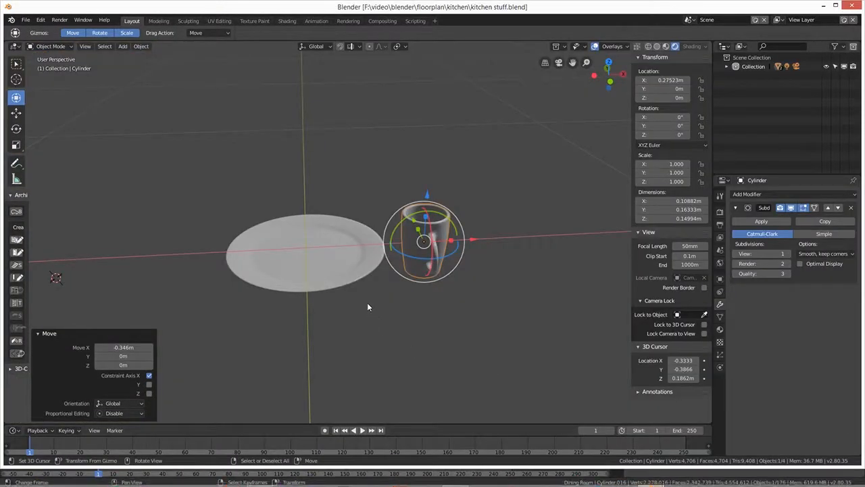
{"action": "left_click", "coordinate": [352, 275]}
{"action": "key", "text": "ctrl+c"}
{"action": "mouse_move", "coordinate": [662, 481]}
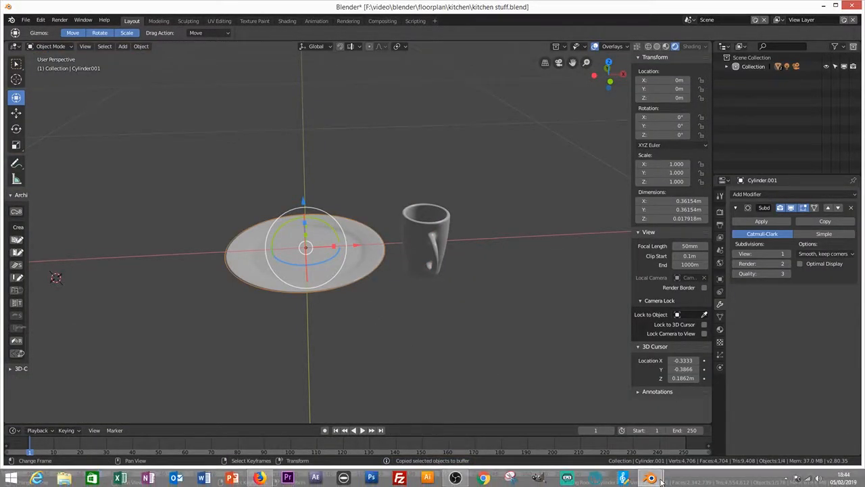
{"action": "left_click", "coordinate": [682, 436]}
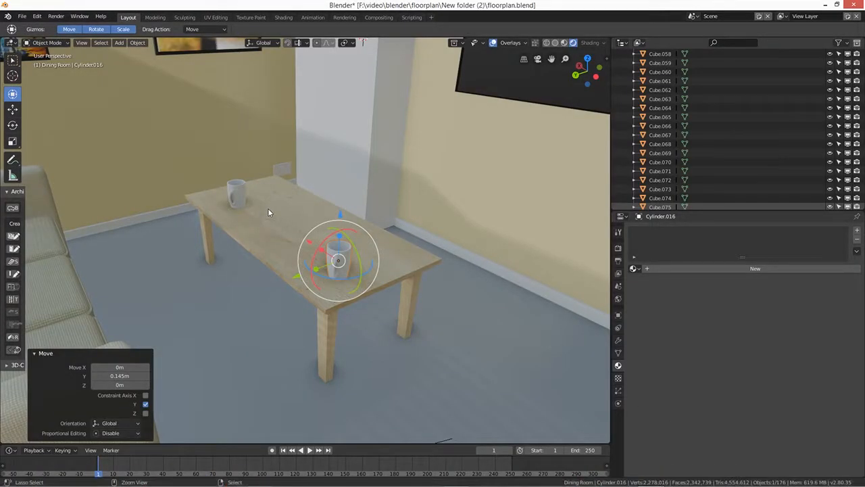
{"action": "key", "text": "ctrl+v"}
Step: Move the pasted plate into the living room near the coffee table, shifting it about 3.85 m along X
{"action": "scroll", "coordinate": [292, 287], "scroll_direction": "down", "scroll_amount": 8}
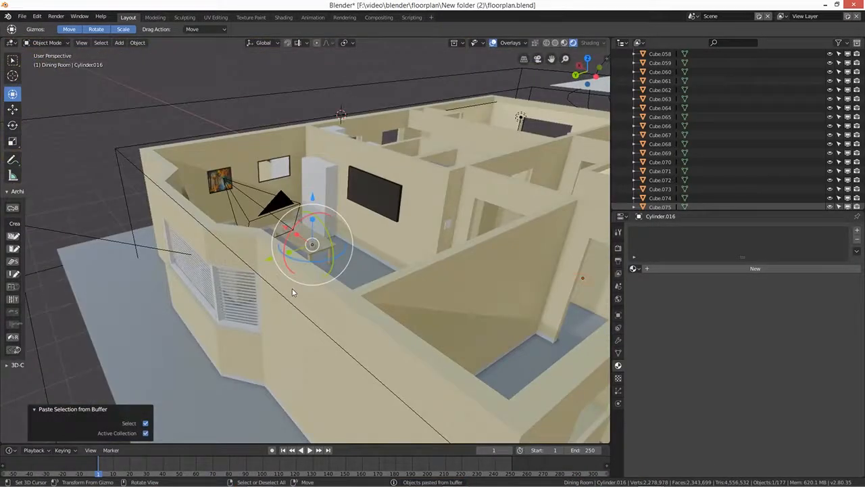
{"action": "scroll", "coordinate": [292, 292], "scroll_direction": "down", "scroll_amount": 5}
{"action": "middle_click_drag", "start_coordinate": [395, 256], "coordinate": [238, 180]}
{"action": "scroll", "coordinate": [390, 327], "scroll_direction": "up", "scroll_amount": 5}
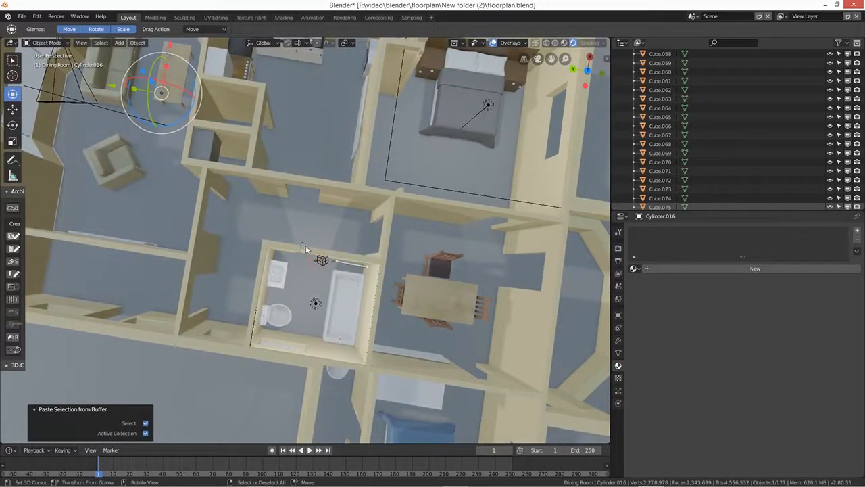
{"action": "left_click", "coordinate": [13, 108]}
{"action": "left_click_drag", "start_coordinate": [283, 250], "coordinate": [161, 48]}
{"action": "scroll", "coordinate": [171, 160], "scroll_direction": "up", "scroll_amount": 5}
{"action": "middle_click_drag", "start_coordinate": [157, 174], "coordinate": [267, 178]}
{"action": "middle_click_drag", "start_coordinate": [143, 230], "coordinate": [534, 39], "text": "shift"}
{"action": "middle_click_drag", "start_coordinate": [216, 275], "coordinate": [265, 222]}
{"action": "middle_click_drag", "start_coordinate": [219, 333], "coordinate": [269, 285]}
{"action": "scroll", "coordinate": [270, 295], "scroll_direction": "up", "scroll_amount": 1}
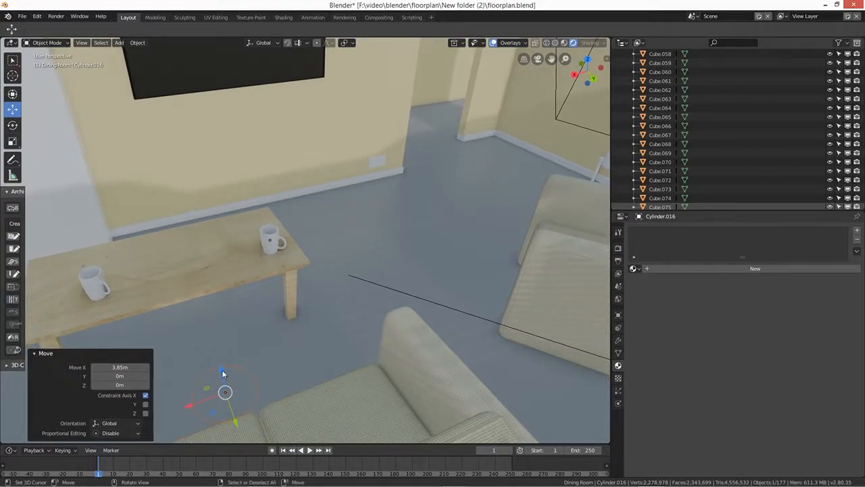
Step: Raise the plate about 0.74 m along Z above the floor
{"action": "key", "text": "g"}
{"action": "key", "text": "z"}
{"action": "left_click", "coordinate": [201, 269]}
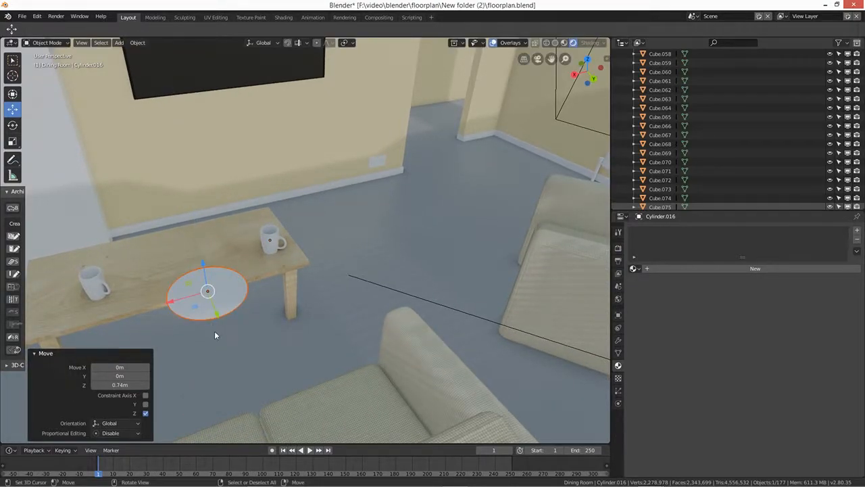
{"action": "scroll", "coordinate": [217, 362], "scroll_direction": "up", "scroll_amount": 3}
{"action": "middle_click_drag", "start_coordinate": [217, 364], "coordinate": [306, 303], "text": "shift"}
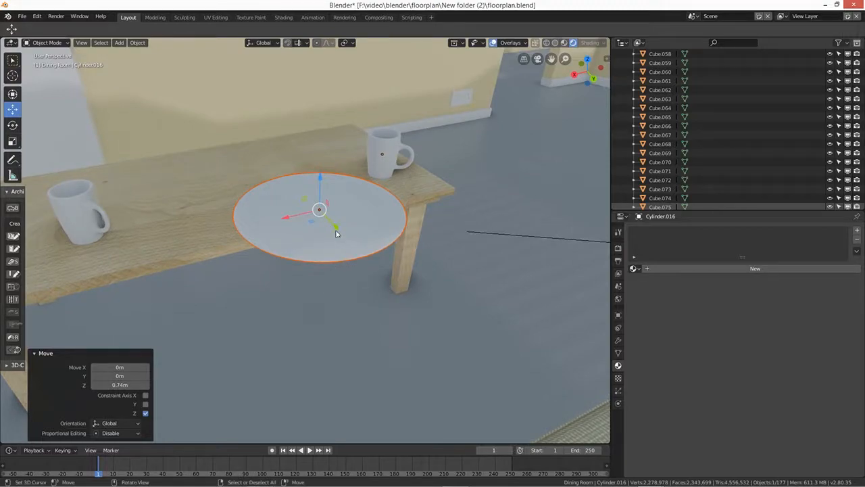
Step: Settle the plate onto the tabletop by shifting it along X, lowering it about 0.186 m and moving it about -0.116 m along Y
{"action": "key", "text": "g"}
{"action": "key", "text": "x"}
{"action": "left_click_drag", "start_coordinate": [276, 181], "coordinate": [269, 181]}
{"action": "left_click_drag", "start_coordinate": [263, 113], "coordinate": [265, 157]}
{"action": "left_click_drag", "start_coordinate": [266, 164], "coordinate": [270, 173]}
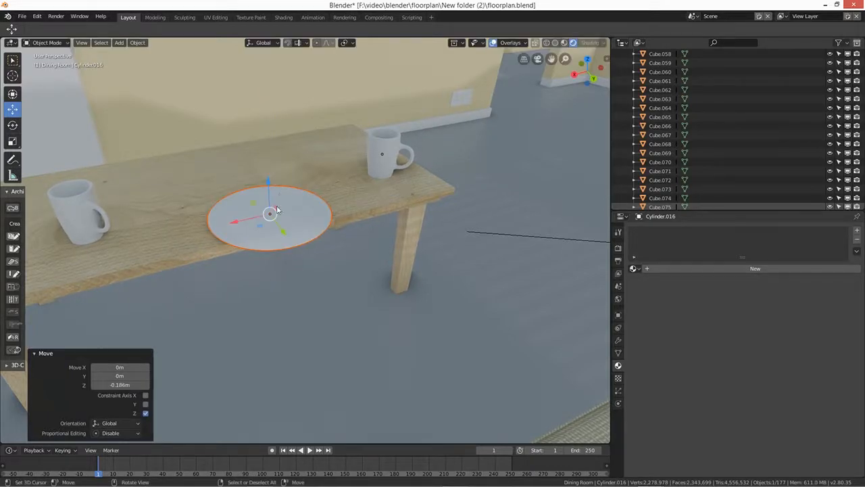
{"action": "left_click_drag", "start_coordinate": [284, 231], "coordinate": [270, 213]}
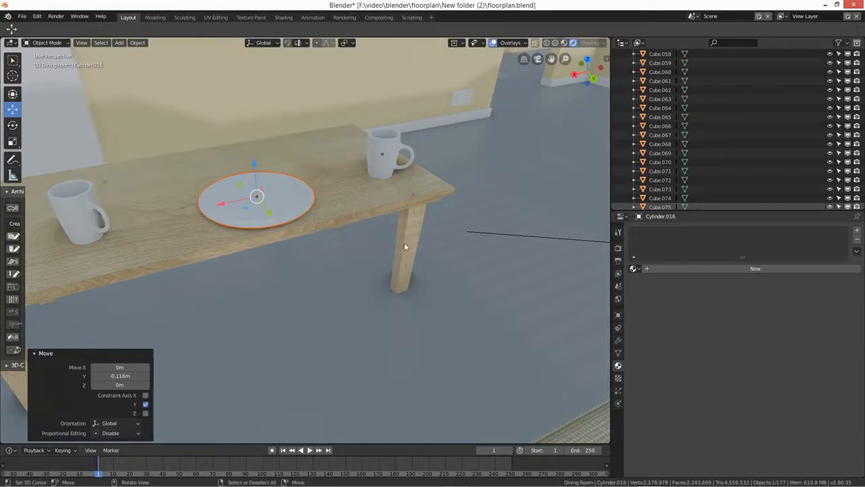
Step: Scale the plate down uniformly to about 0.627 to suit the mugs and table
{"action": "key", "text": "s"}
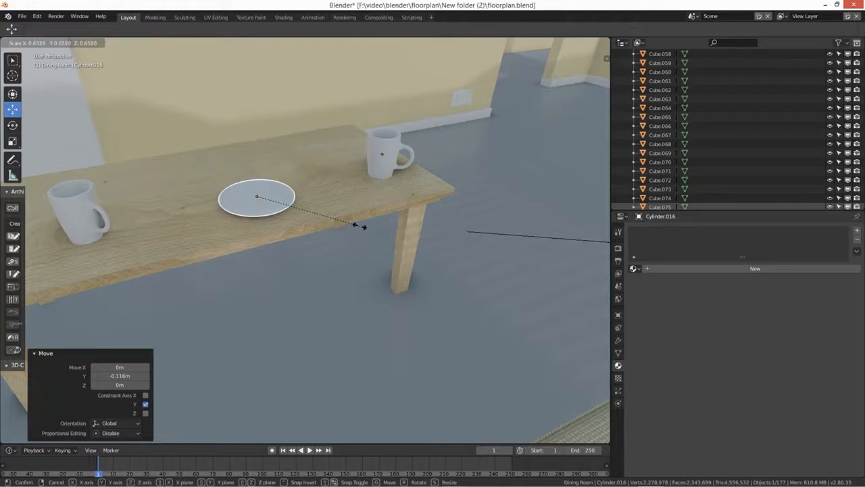
{"action": "left_click", "coordinate": [353, 224]}
{"action": "middle_click_drag", "start_coordinate": [380, 245], "coordinate": [364, 260]}
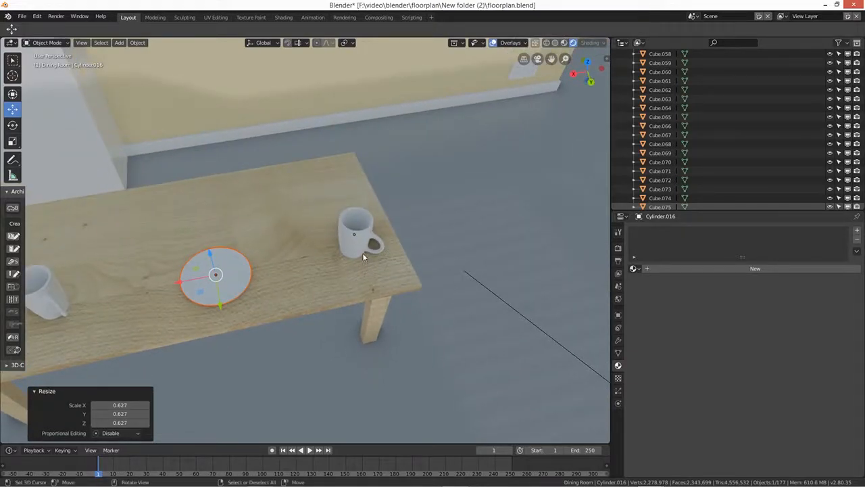
Step: Move the plate about -0.178 m along X so it lies closer to the mug near the table's end
{"action": "key", "text": "KP_Decimal"}
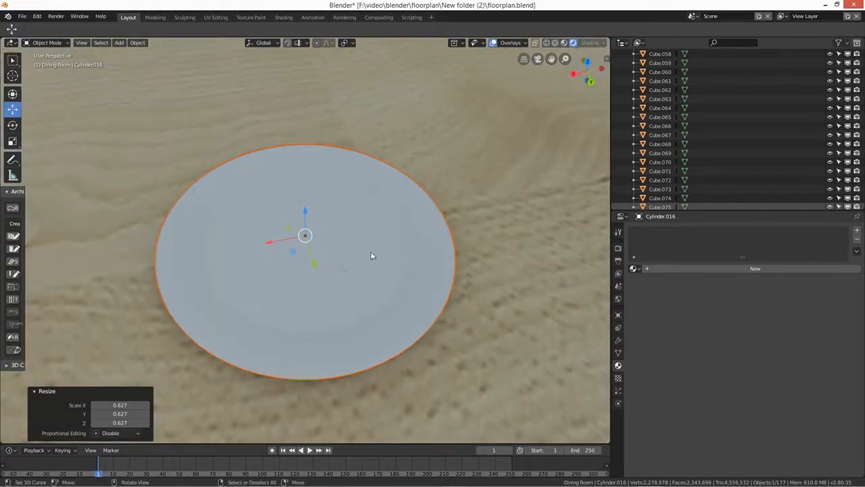
{"action": "scroll", "coordinate": [371, 251], "scroll_direction": "down", "scroll_amount": 6}
{"action": "middle_click_drag", "start_coordinate": [361, 323], "coordinate": [340, 297]}
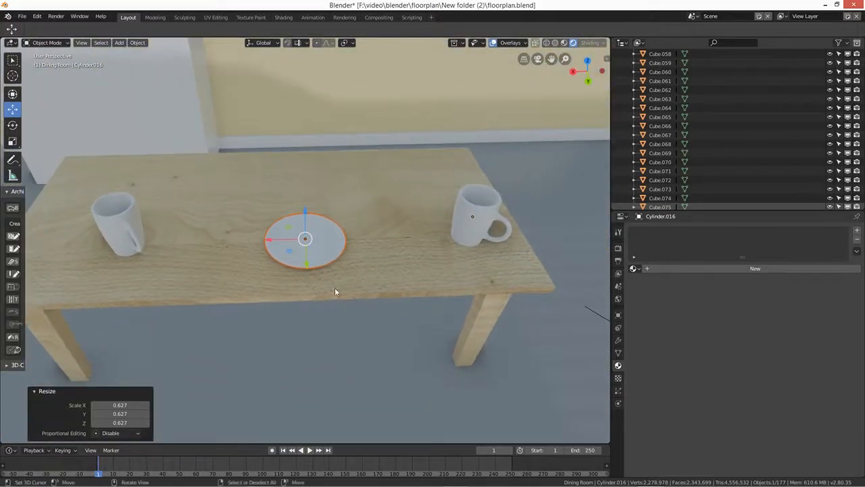
{"action": "key", "text": "g"}
{"action": "key", "text": "x"}
{"action": "left_click", "coordinate": [342, 245]}
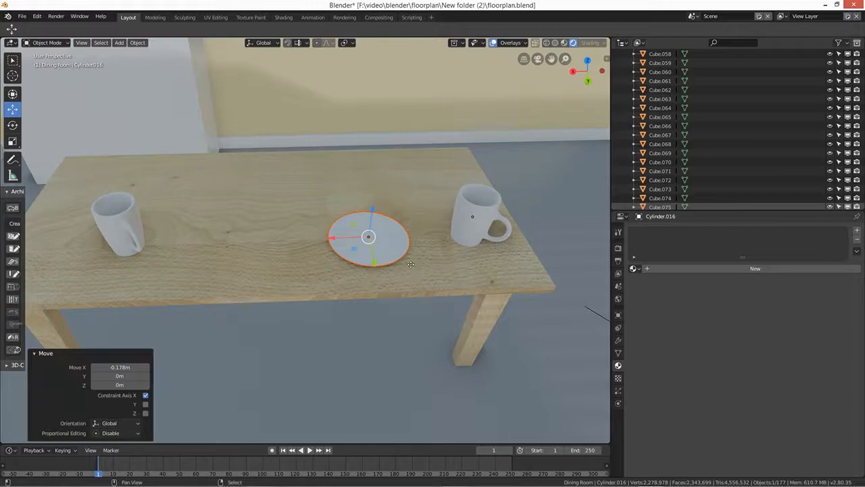
Step: Duplicate the plate and move the copy about 0.455 m along X so it sits beside the other mug
{"action": "key", "text": "shift+d"}
{"action": "key", "text": "x"}
{"action": "left_click", "coordinate": [249, 265]}
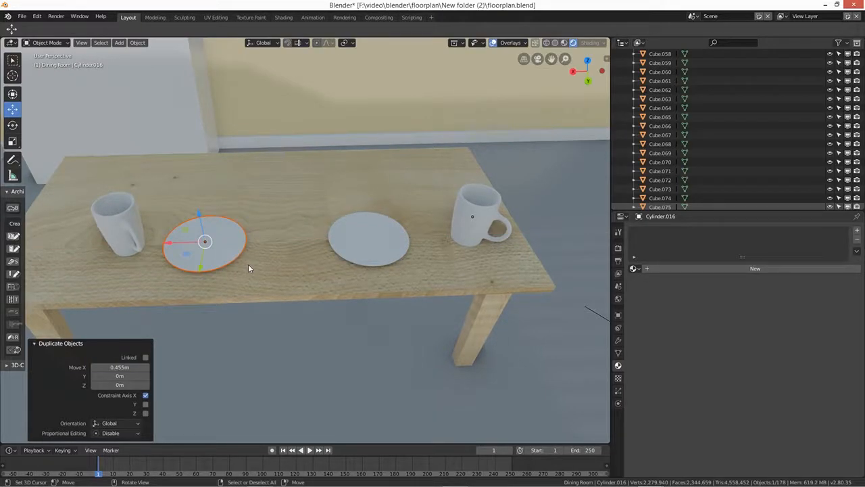
{"action": "middle_click_drag", "start_coordinate": [399, 320], "coordinate": [358, 249]}
{"action": "middle_click_drag", "start_coordinate": [406, 298], "coordinate": [381, 302]}
{"action": "middle_click_drag", "start_coordinate": [307, 298], "coordinate": [284, 368]}
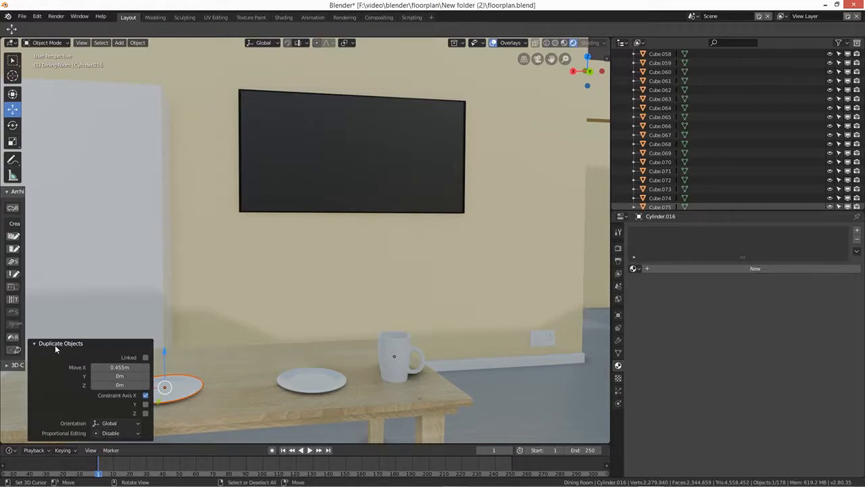
{"action": "left_click", "coordinate": [35, 346]}
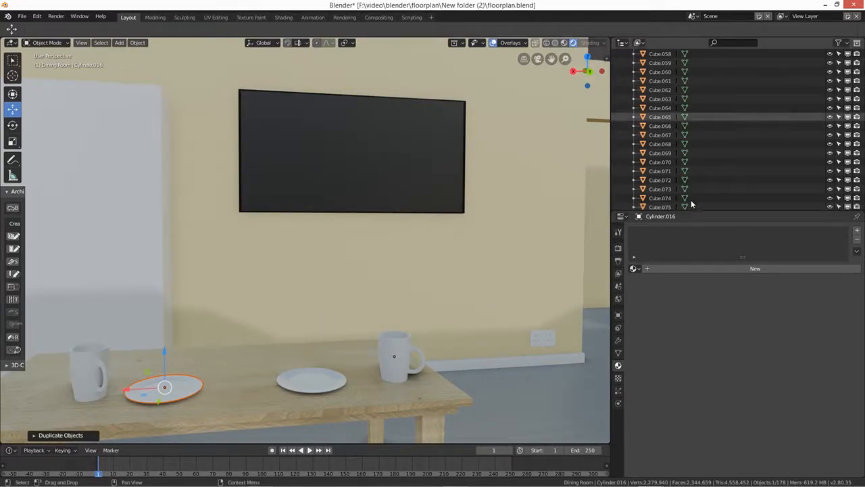
Step: Switch the render engine to Cycles and hide the viewport overlays to preview the table setting
{"action": "left_click", "coordinate": [618, 247]}
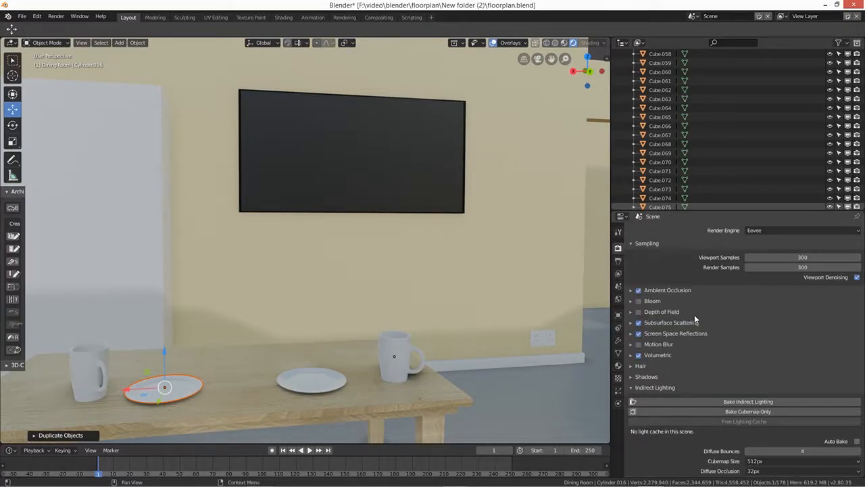
{"action": "left_click", "coordinate": [763, 230]}
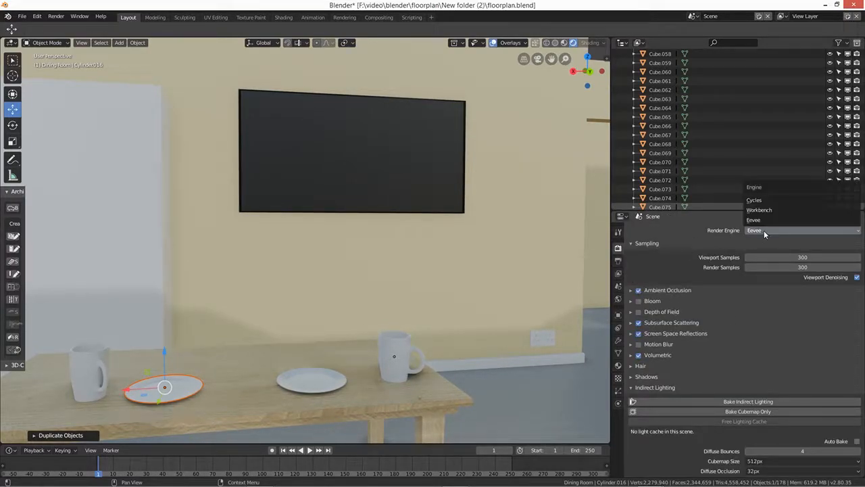
{"action": "left_click", "coordinate": [755, 201]}
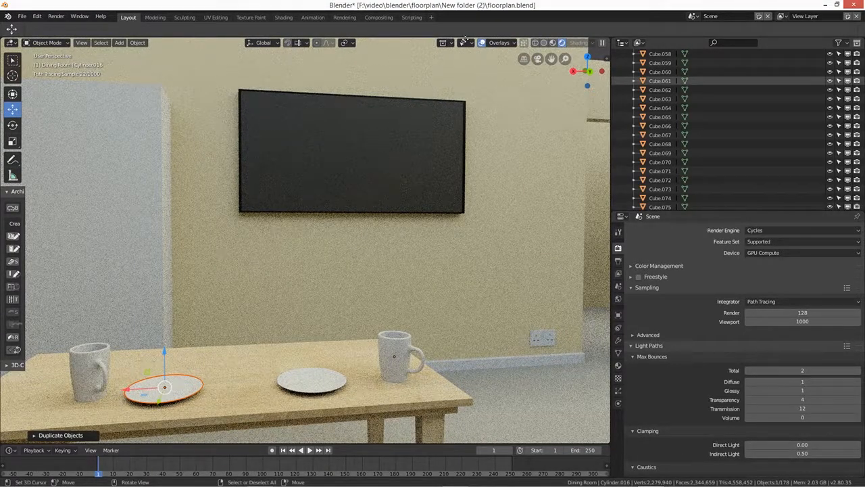
{"action": "left_click", "coordinate": [481, 43]}
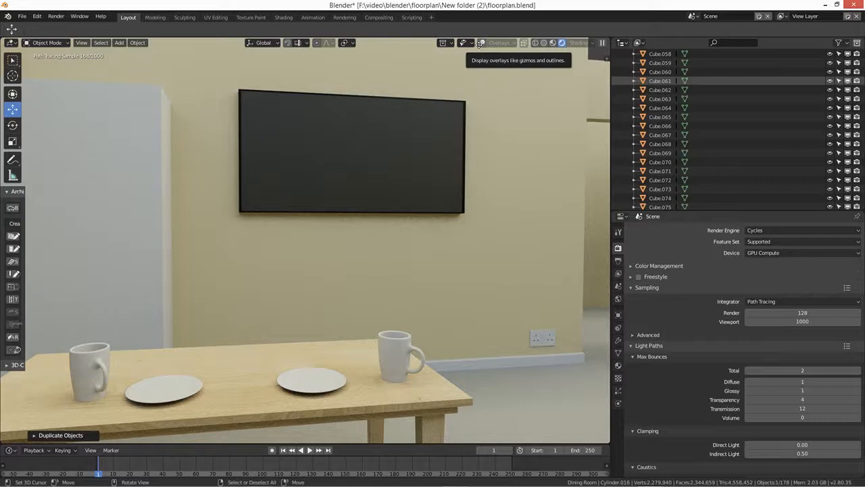
Step: Return the viewport to material preview shading and turn the overlays back on
{"action": "left_click", "coordinate": [552, 43]}
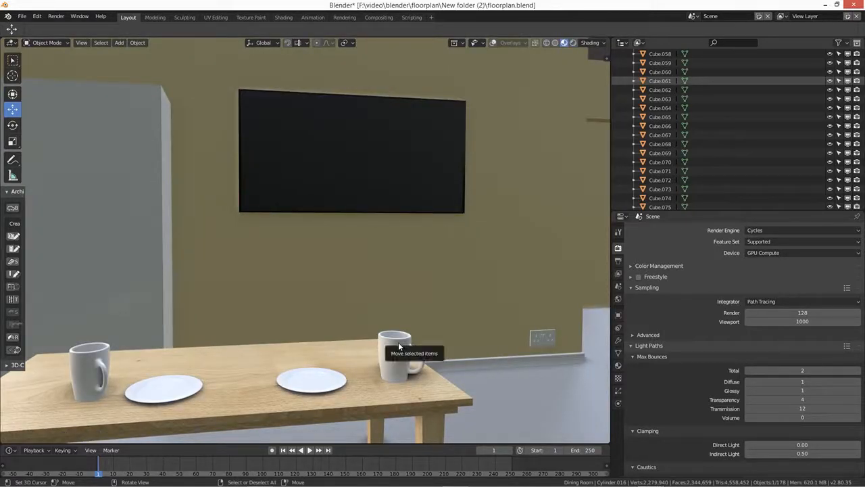
{"action": "left_click", "coordinate": [493, 43]}
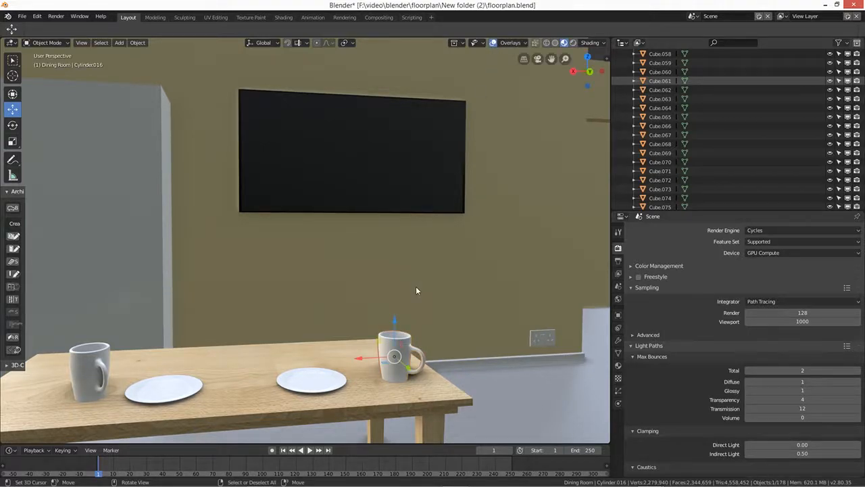
{"action": "scroll", "coordinate": [398, 351], "scroll_direction": "up", "scroll_amount": 2}
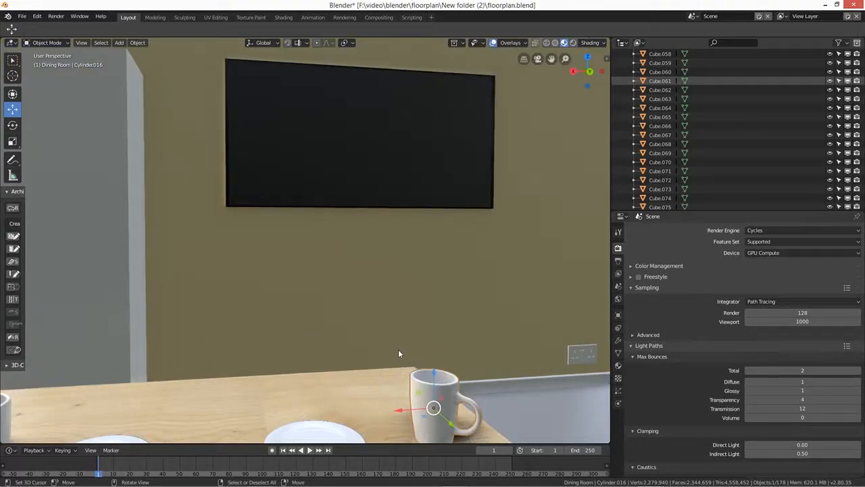
Step: In Edit Mode on the mug at the table's end, select the two face loops just inside its rim
{"action": "key", "text": "Tab"}
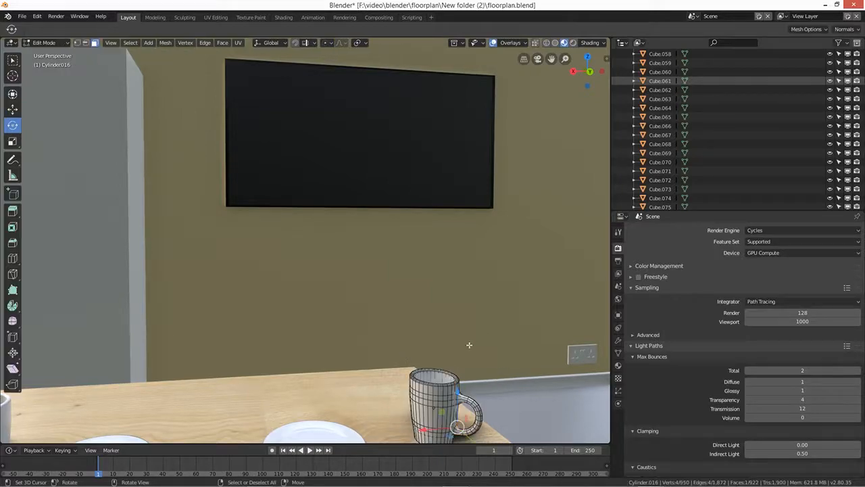
{"action": "middle_click_drag", "start_coordinate": [464, 368], "coordinate": [383, 296]}
{"action": "scroll", "coordinate": [440, 260], "scroll_direction": "up", "scroll_amount": 2}
{"action": "scroll", "coordinate": [442, 296], "scroll_direction": "up", "scroll_amount": 1}
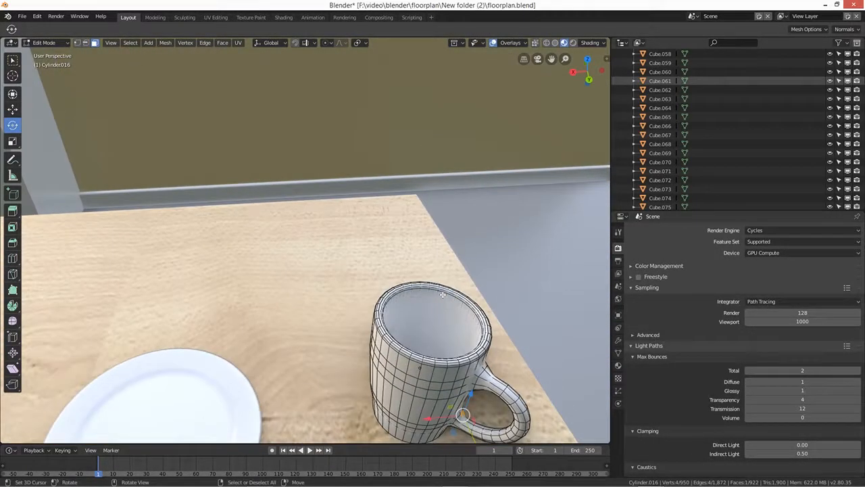
{"action": "middle_click_drag", "start_coordinate": [442, 295], "coordinate": [393, 288], "text": "shift"}
{"action": "scroll", "coordinate": [390, 287], "scroll_direction": "up", "scroll_amount": 3}
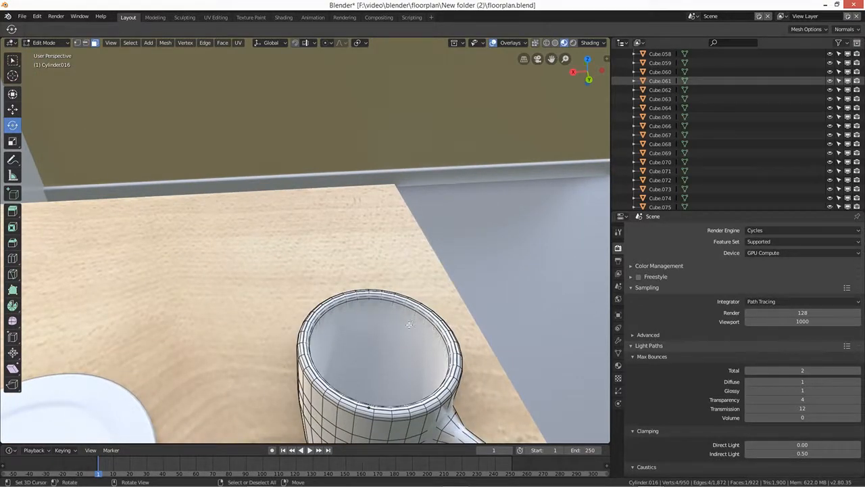
{"action": "left_click", "coordinate": [416, 319], "text": "alt"}
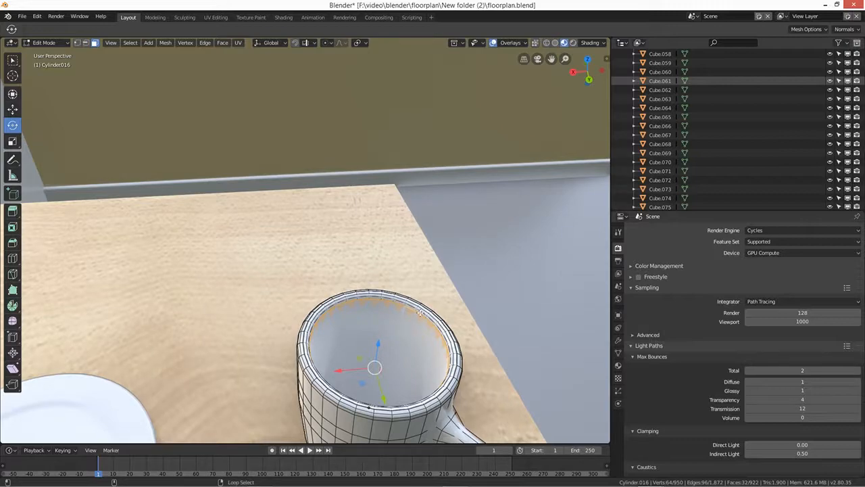
{"action": "key", "text": "alt+a"}
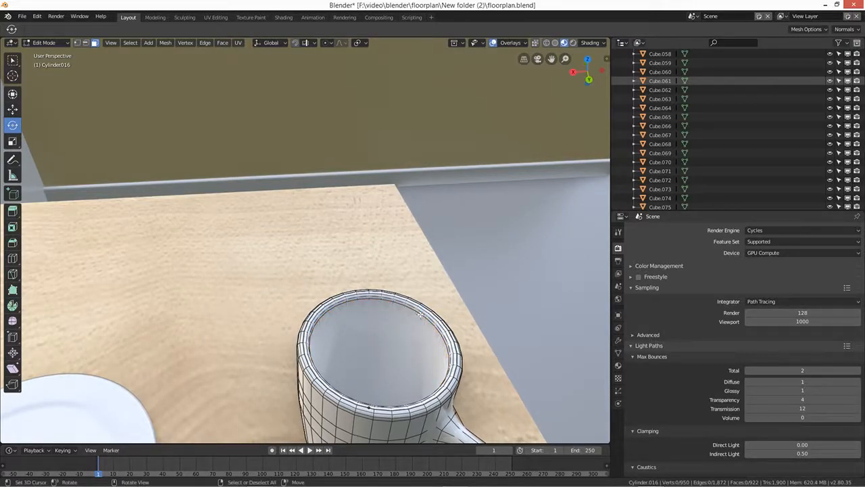
{"action": "scroll", "coordinate": [420, 314], "scroll_direction": "up", "scroll_amount": 2}
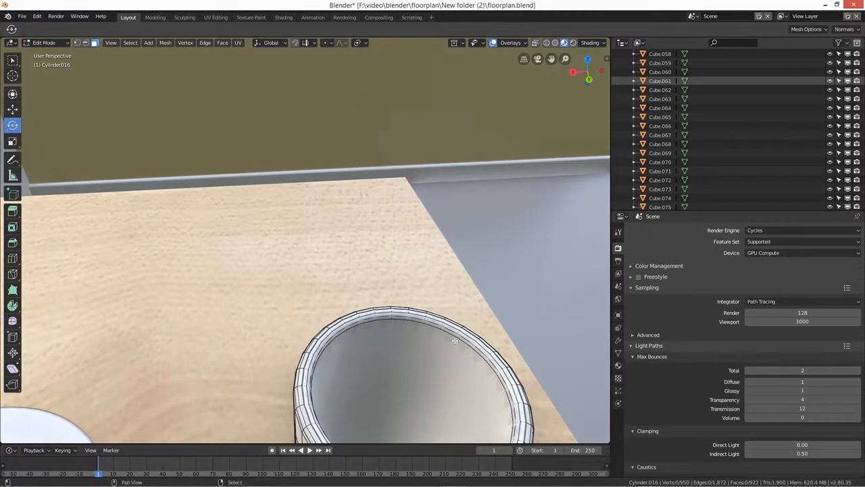
{"action": "left_click", "coordinate": [457, 338], "text": "alt"}
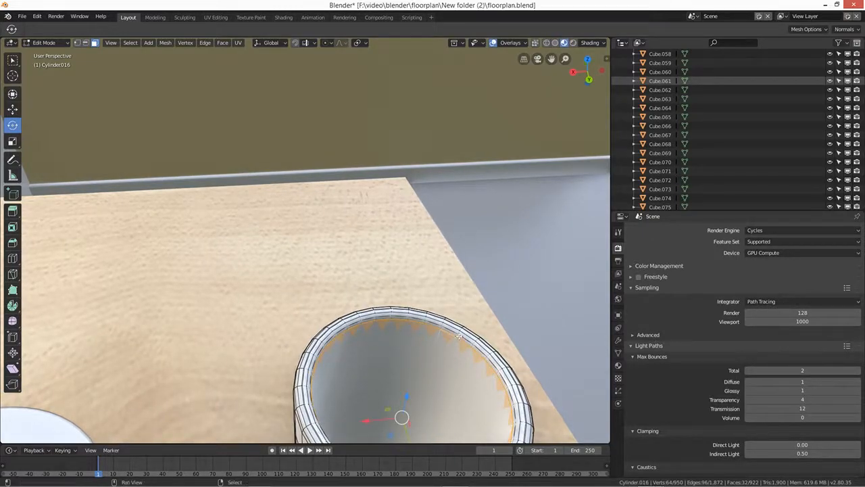
{"action": "left_click", "coordinate": [459, 334], "text": "alt+shift"}
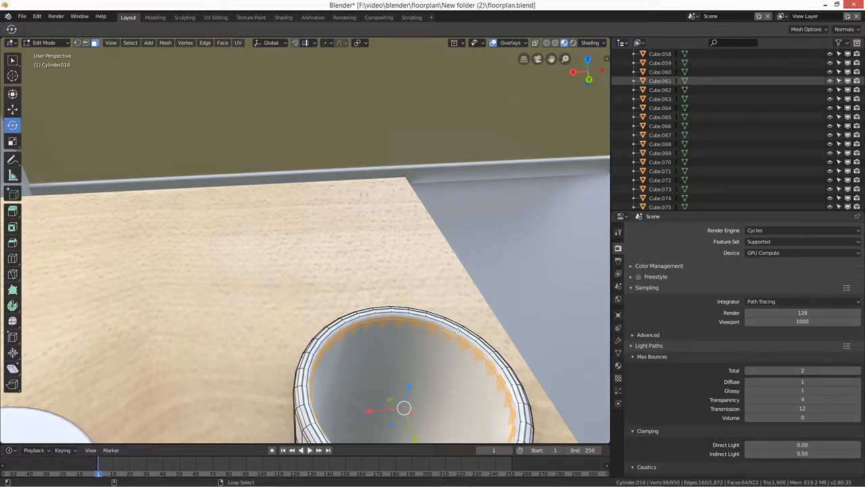
{"action": "middle_click_drag", "start_coordinate": [454, 343], "coordinate": [436, 370]}
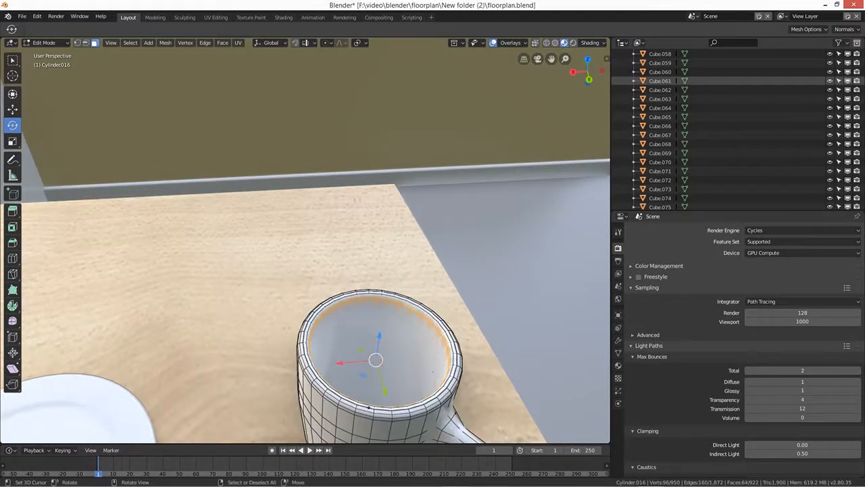
Step: Create a new material for the mug and add a second material slot with its own new material
{"action": "left_click", "coordinate": [618, 366]}
{"action": "left_click", "coordinate": [721, 273]}
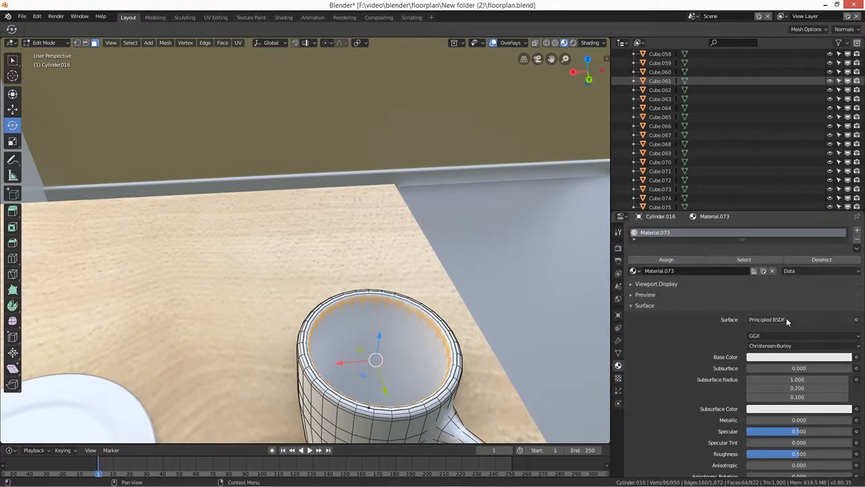
{"action": "left_click", "coordinate": [857, 230]}
{"action": "left_click", "coordinate": [710, 291]}
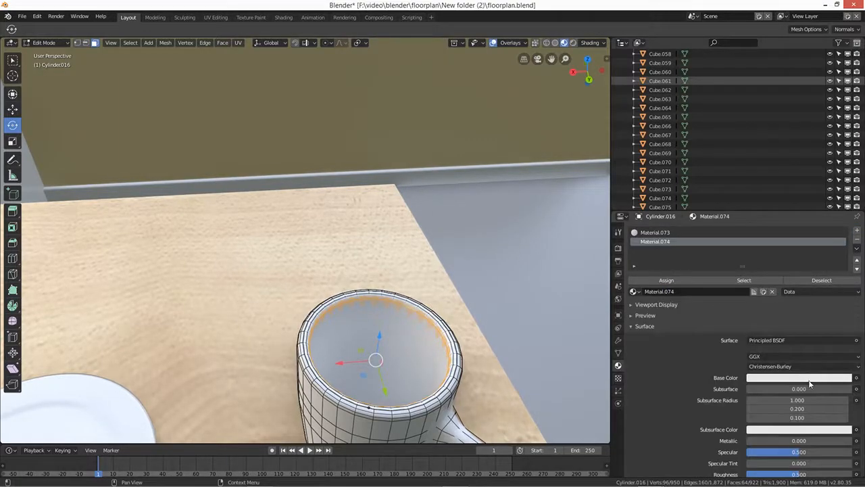
Step: Set the second material's base color to light green and assign it to the selected inner faces
{"action": "left_click", "coordinate": [812, 380]}
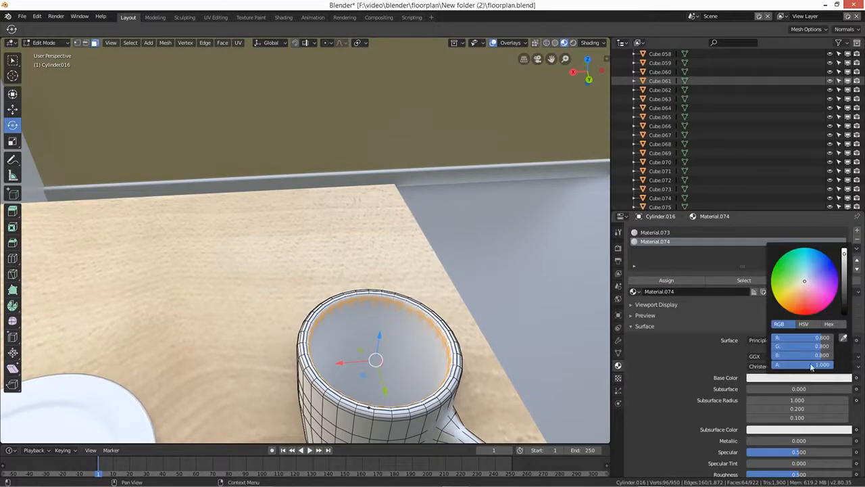
{"action": "left_click", "coordinate": [801, 276]}
{"action": "left_click", "coordinate": [670, 282]}
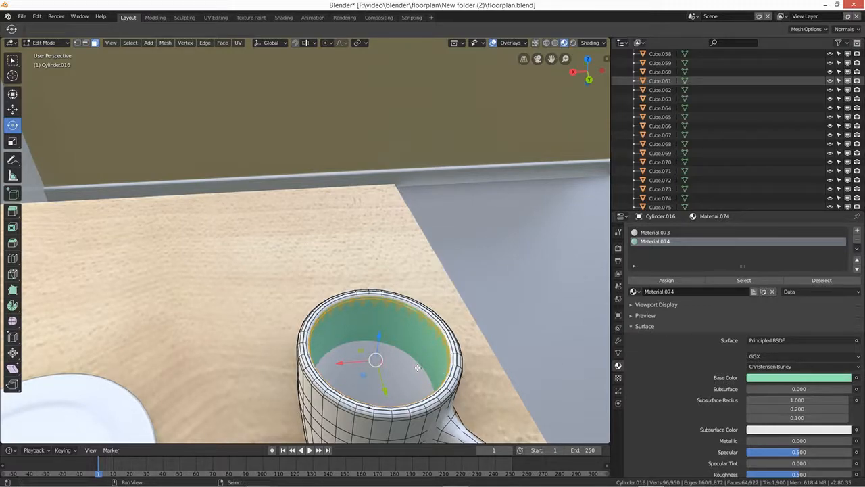
{"action": "right_click", "coordinate": [418, 367], "text": "shift"}
{"action": "right_click", "coordinate": [416, 367], "text": "shift"}
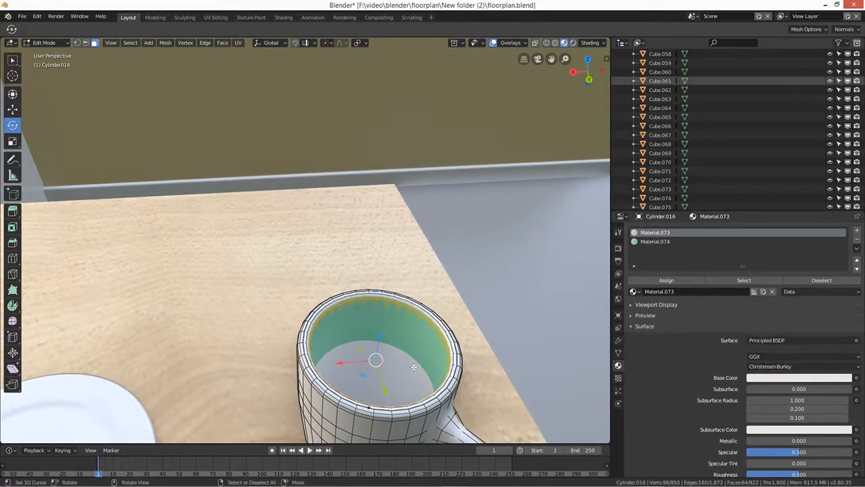
{"action": "left_click", "coordinate": [672, 282]}
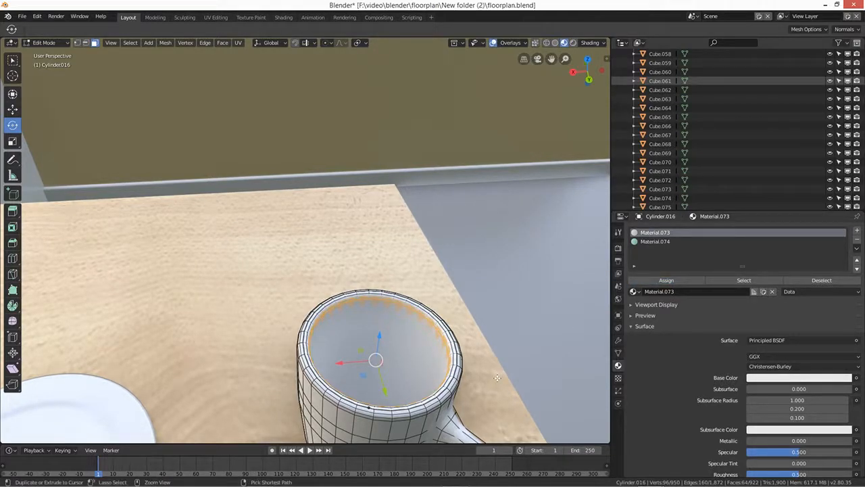
{"action": "key", "text": "ctrl+z"}
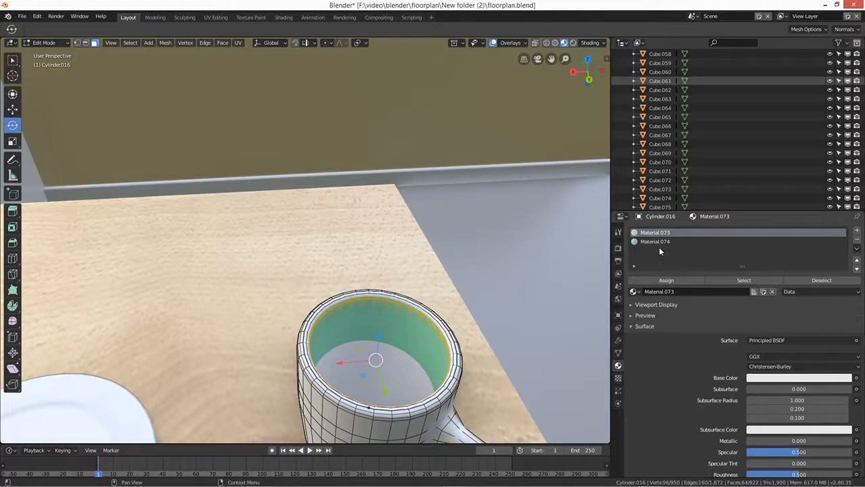
Step: Assign the green Material.074 to the remaining grey face loops lower down the mug's inner wall
{"action": "left_click", "coordinate": [659, 242]}
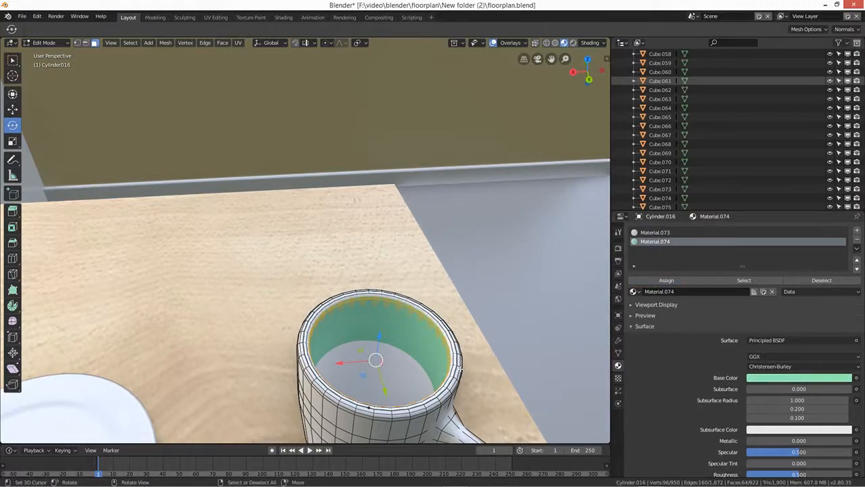
{"action": "left_click", "coordinate": [419, 368], "text": "alt"}
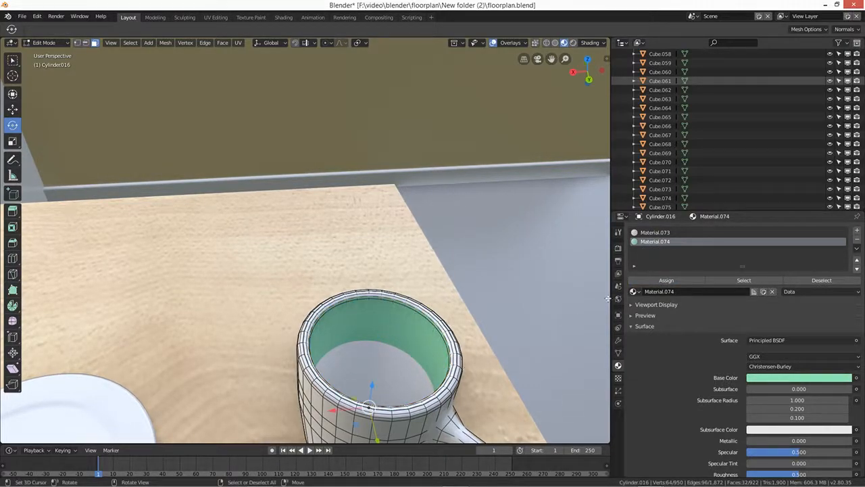
{"action": "left_click", "coordinate": [665, 280]}
{"action": "middle_click_drag", "start_coordinate": [418, 377], "coordinate": [397, 390]}
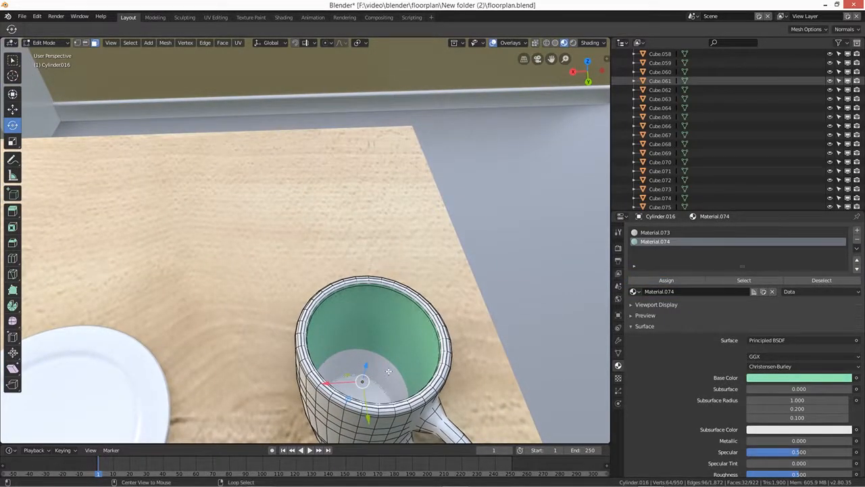
{"action": "left_click", "coordinate": [387, 369], "text": "alt"}
{"action": "left_click", "coordinate": [665, 280]}
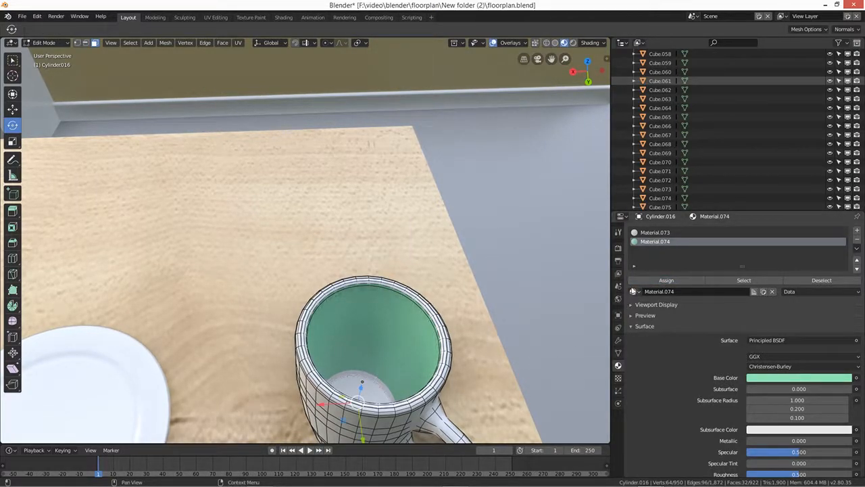
{"action": "left_click", "coordinate": [660, 280]}
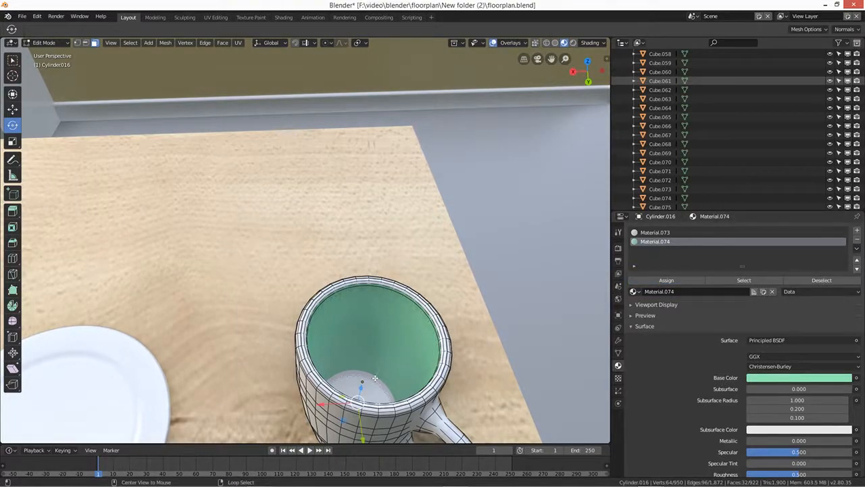
{"action": "left_click", "coordinate": [655, 278]}
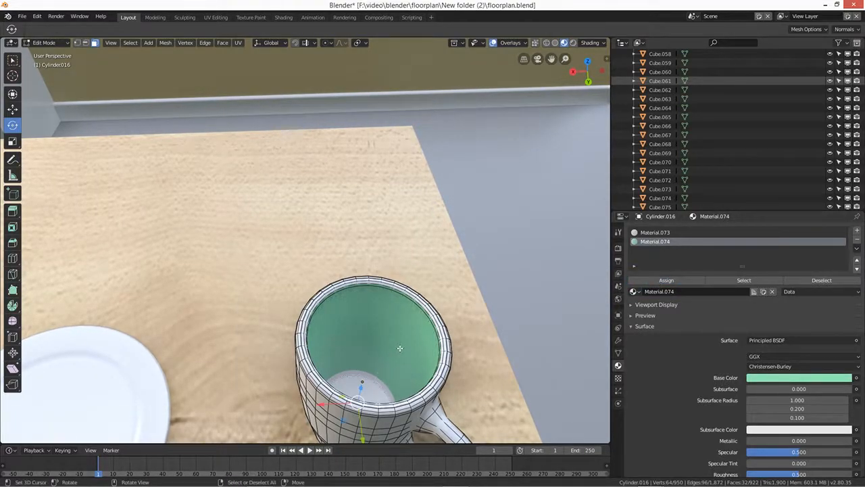
{"action": "right_click", "coordinate": [380, 383]}
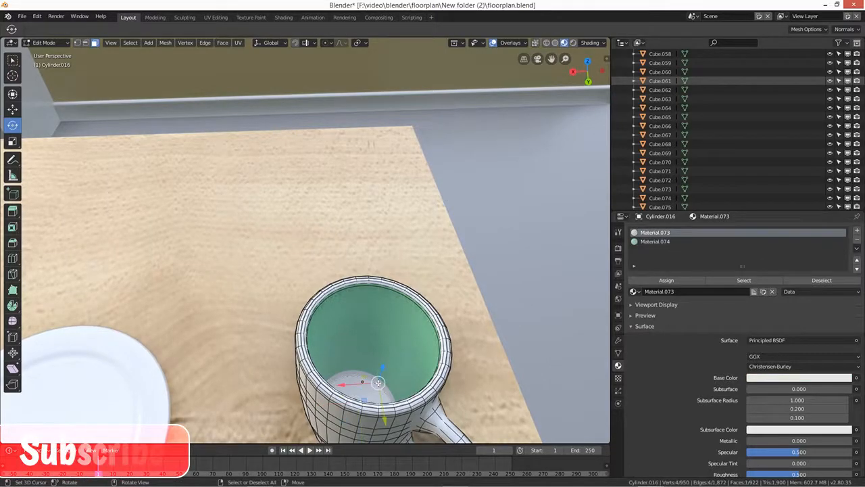
{"action": "right_click", "coordinate": [378, 379]}
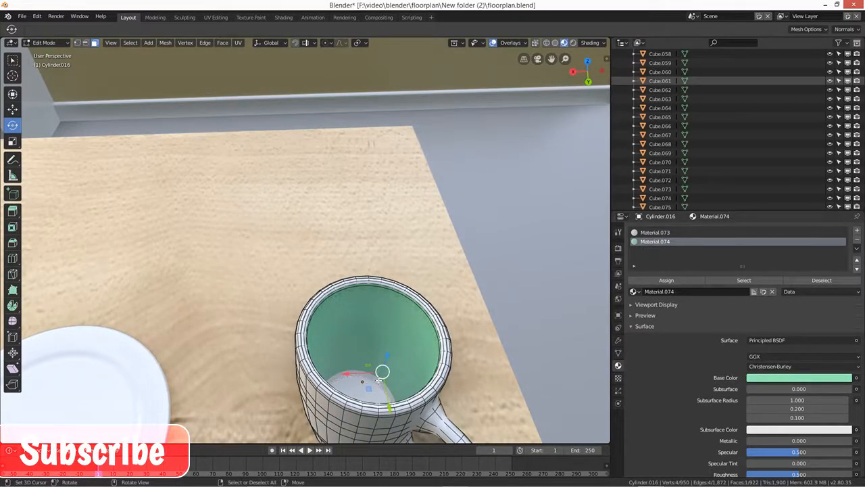
{"action": "key", "text": "ctrl+z"}
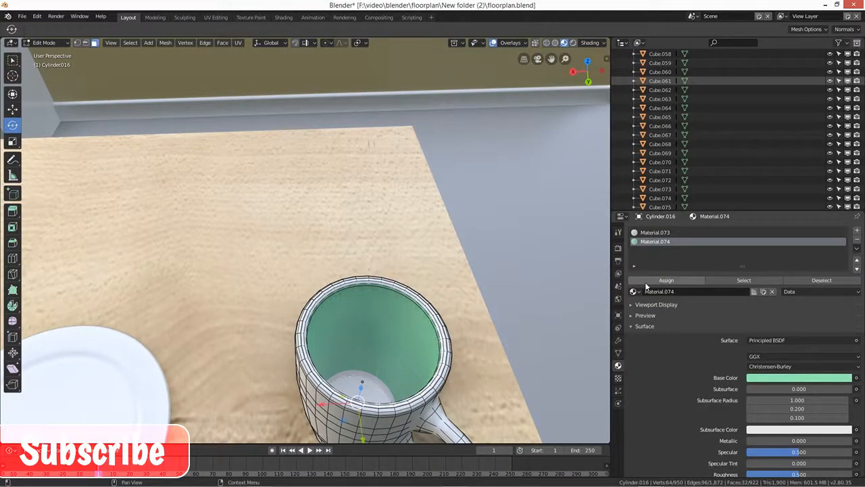
Step: Set the base color of the mug's first material, Material.073, to red (R 0.800, G 0.099, B 0.080)
{"action": "scroll", "coordinate": [501, 365], "scroll_direction": "down", "scroll_amount": 2}
{"action": "middle_click_drag", "start_coordinate": [501, 365], "coordinate": [568, 149]}
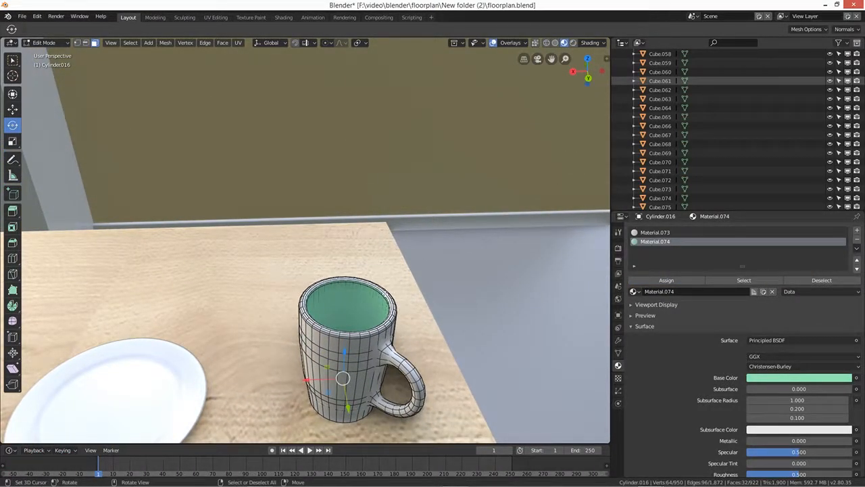
{"action": "middle_click_drag", "start_coordinate": [416, 265], "coordinate": [457, 258]}
{"action": "scroll", "coordinate": [336, 315], "scroll_direction": "down", "scroll_amount": 3}
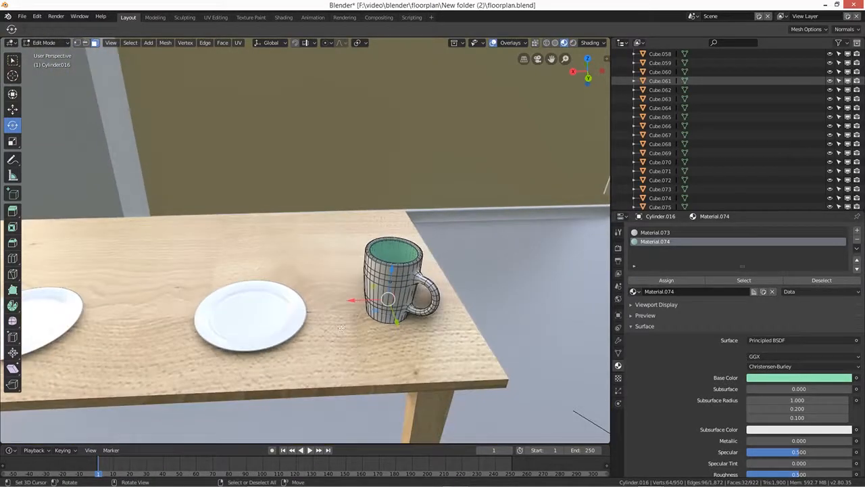
{"action": "left_click", "coordinate": [673, 233]}
{"action": "left_click", "coordinate": [774, 384]}
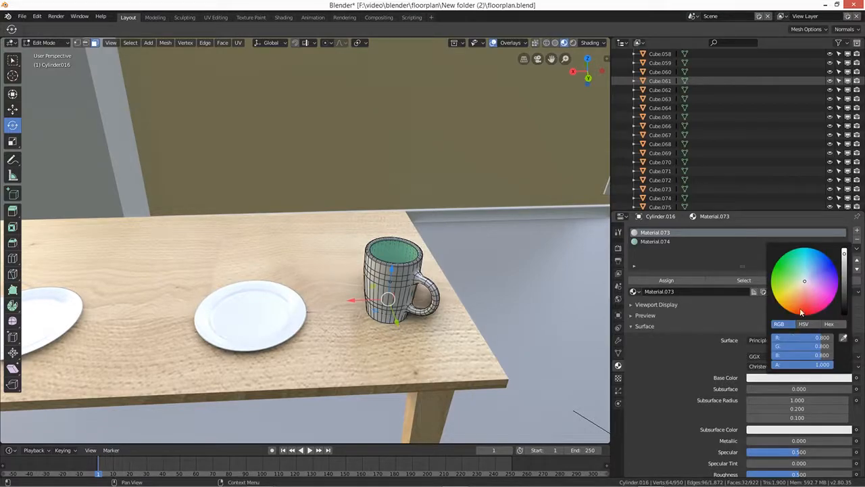
{"action": "left_click", "coordinate": [803, 307]}
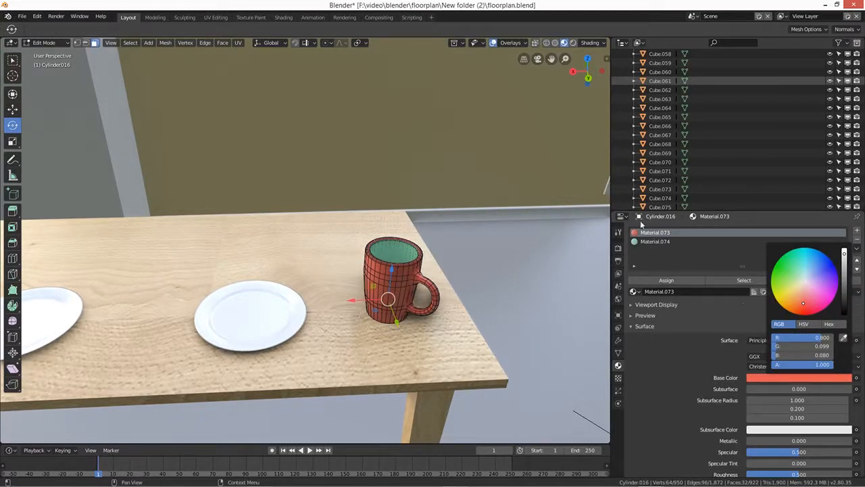
Step: Preview the mug in Rendered viewport shading, then return to Material Preview shading
{"action": "left_click", "coordinate": [573, 44]}
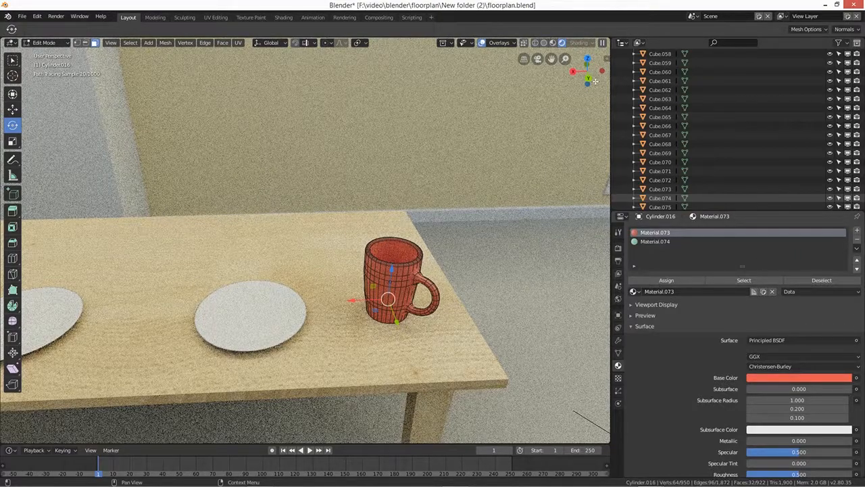
{"action": "key", "text": "z"}
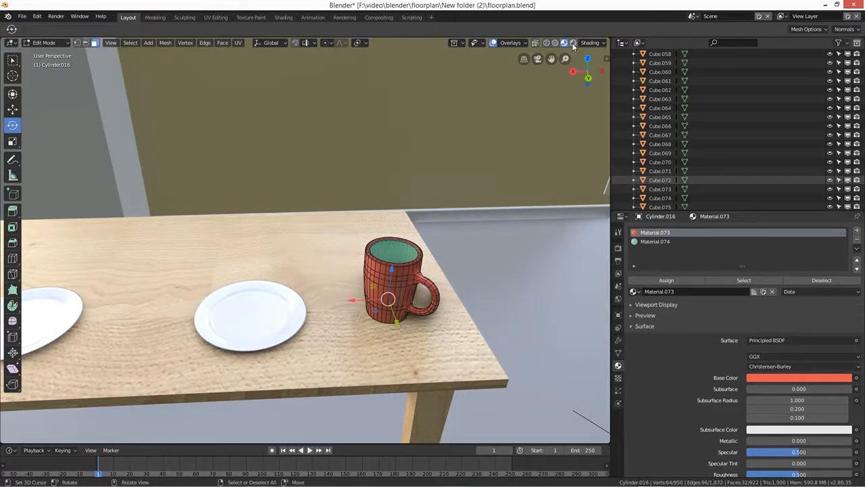
Step: Make Material.074 the active slot, switch the viewport to Rendered shading for the whole table, and leave Edit Mode
{"action": "scroll", "coordinate": [334, 304], "scroll_direction": "down", "scroll_amount": 3}
{"action": "middle_click_drag", "start_coordinate": [334, 303], "coordinate": [397, 344]}
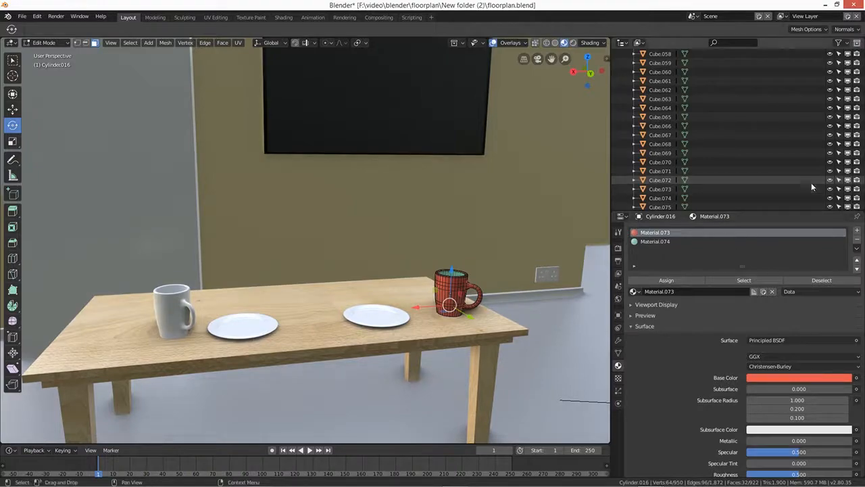
{"action": "left_click", "coordinate": [652, 243]}
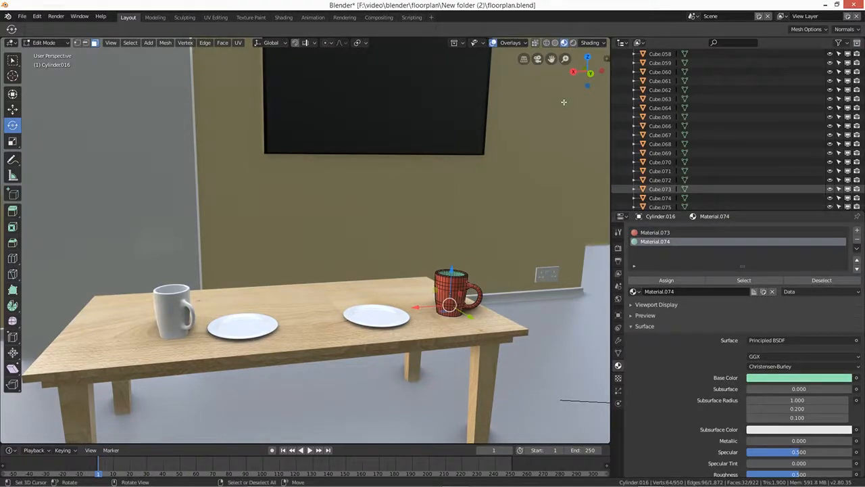
{"action": "left_click", "coordinate": [574, 42]}
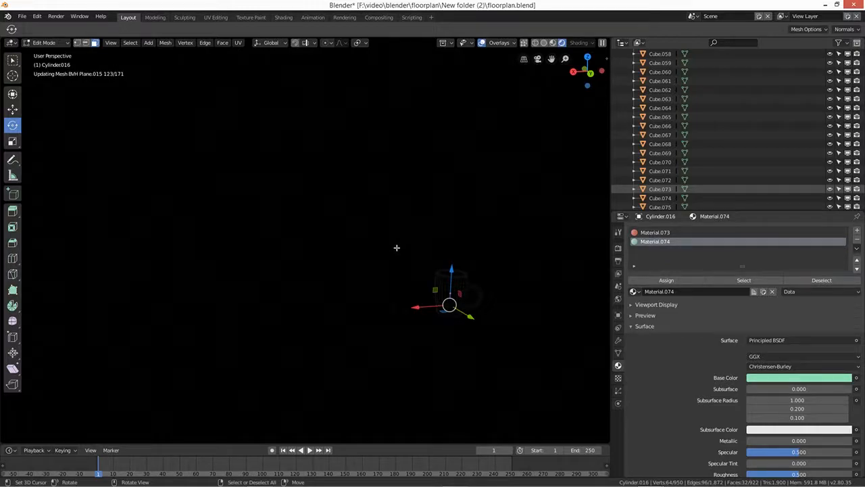
{"action": "key", "text": "Tab"}
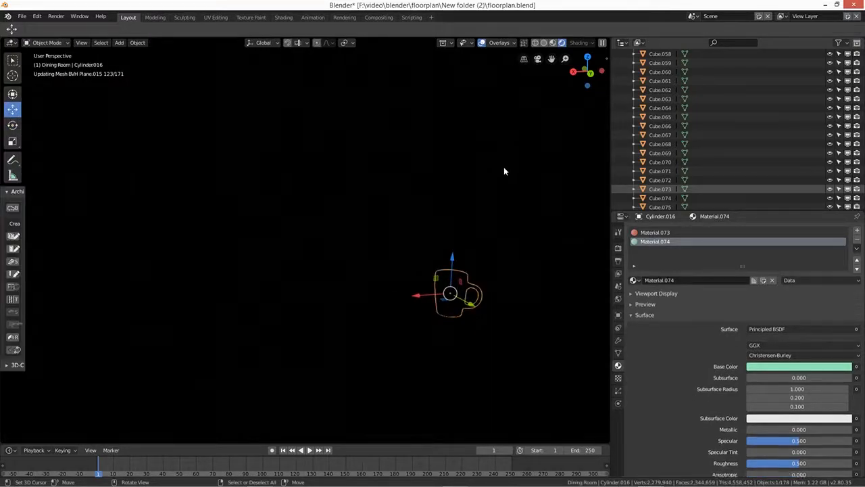